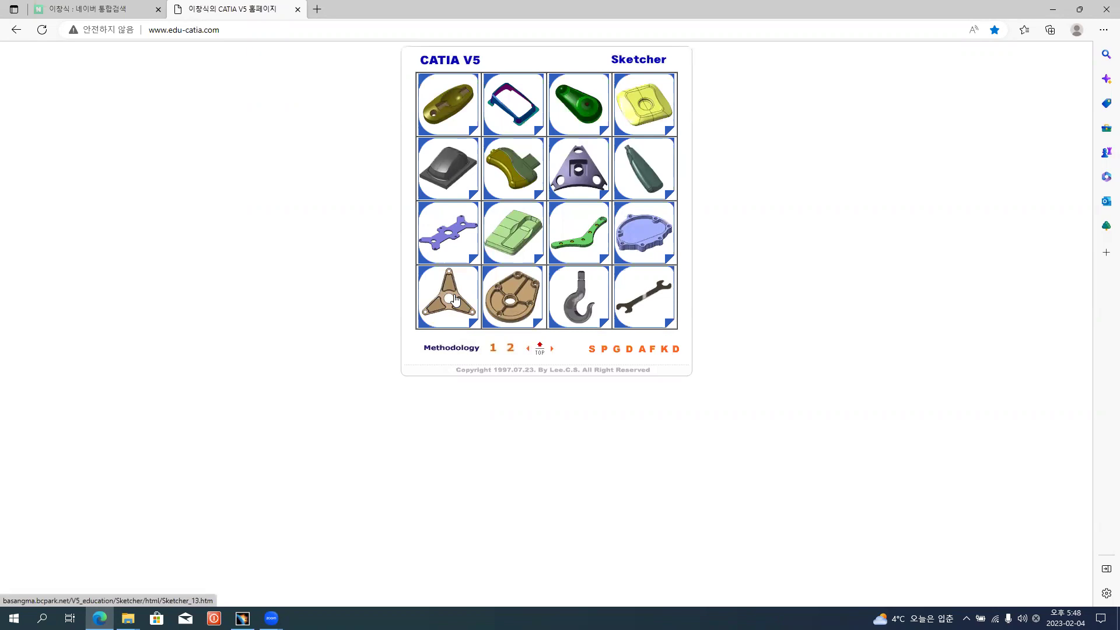
- Open the Sketcher Methodology page from the exercise overview and return to the overview
{"action": "left_click", "coordinate": [455, 299]}
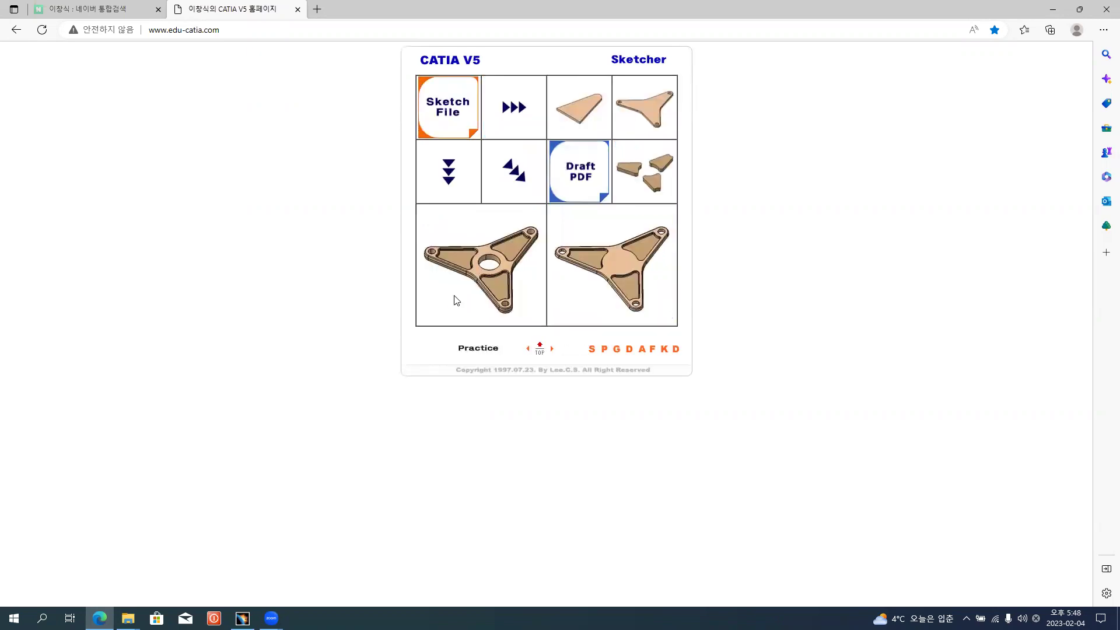
{"action": "left_click", "coordinate": [539, 349]}
{"action": "left_click", "coordinate": [459, 353]}
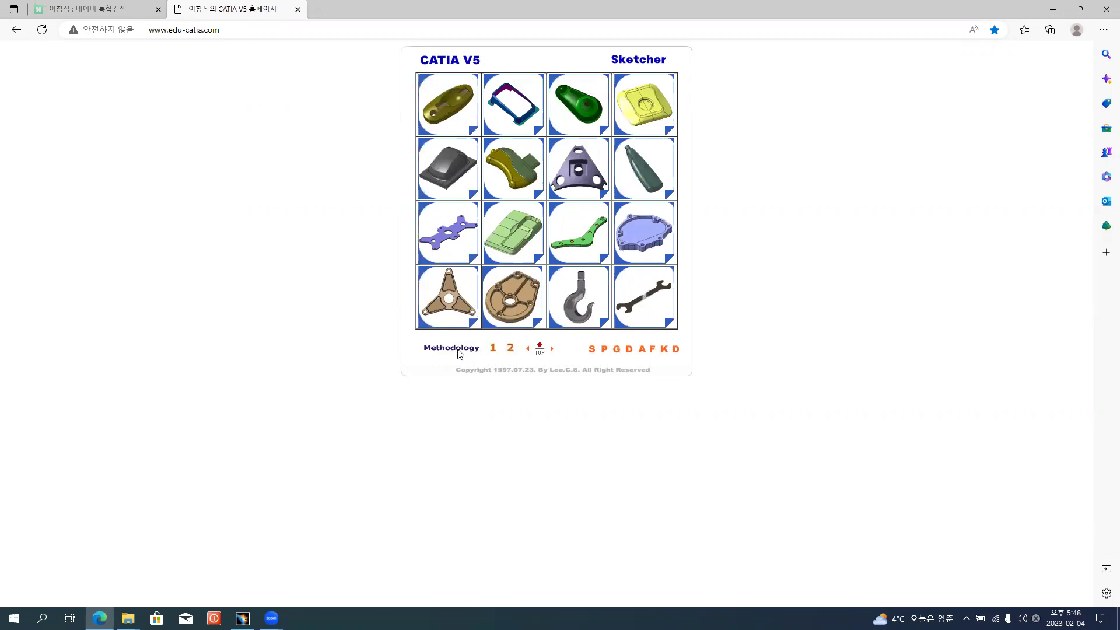
{"action": "left_click", "coordinate": [252, 10]}
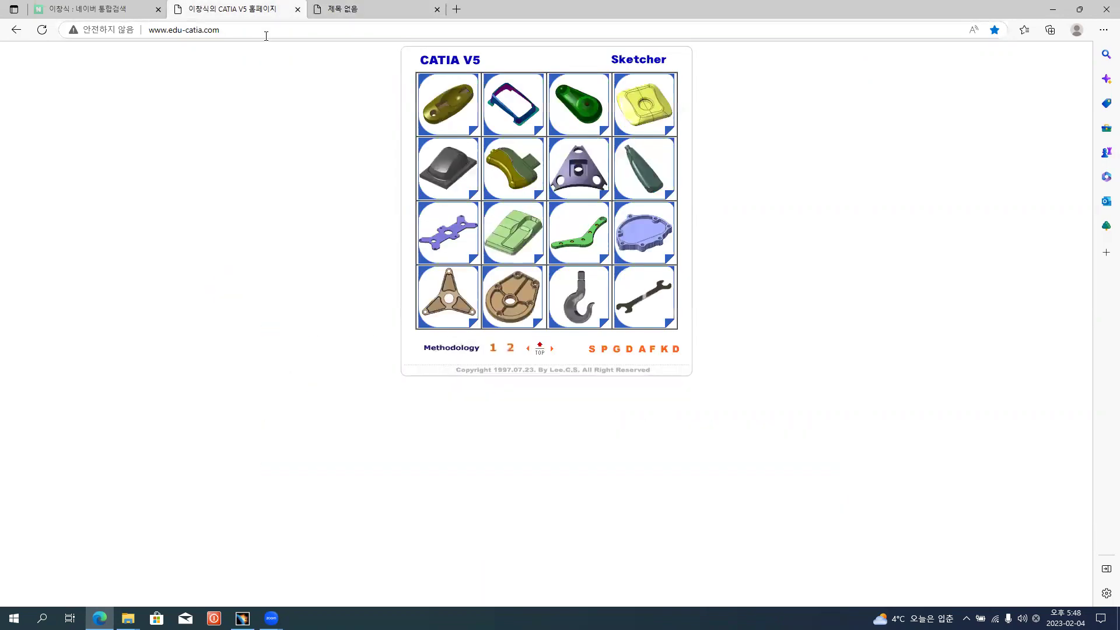
- Open the Sketch File drawing of the three-armed bracket and review it against the sketching methodology notes
{"action": "left_click", "coordinate": [453, 303]}
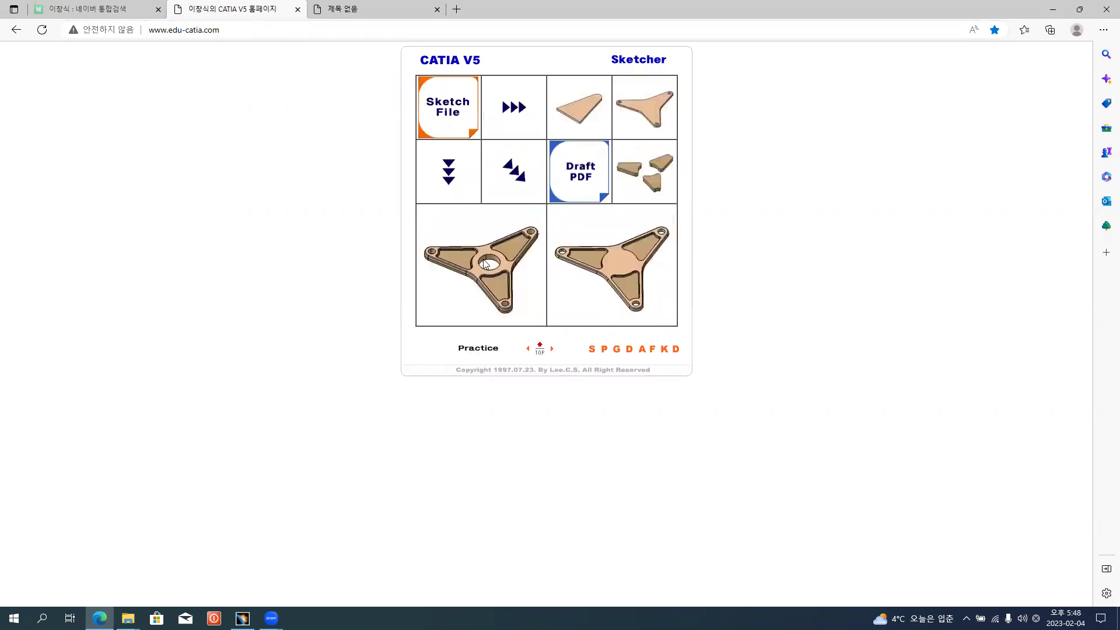
{"action": "left_click", "coordinate": [445, 122]}
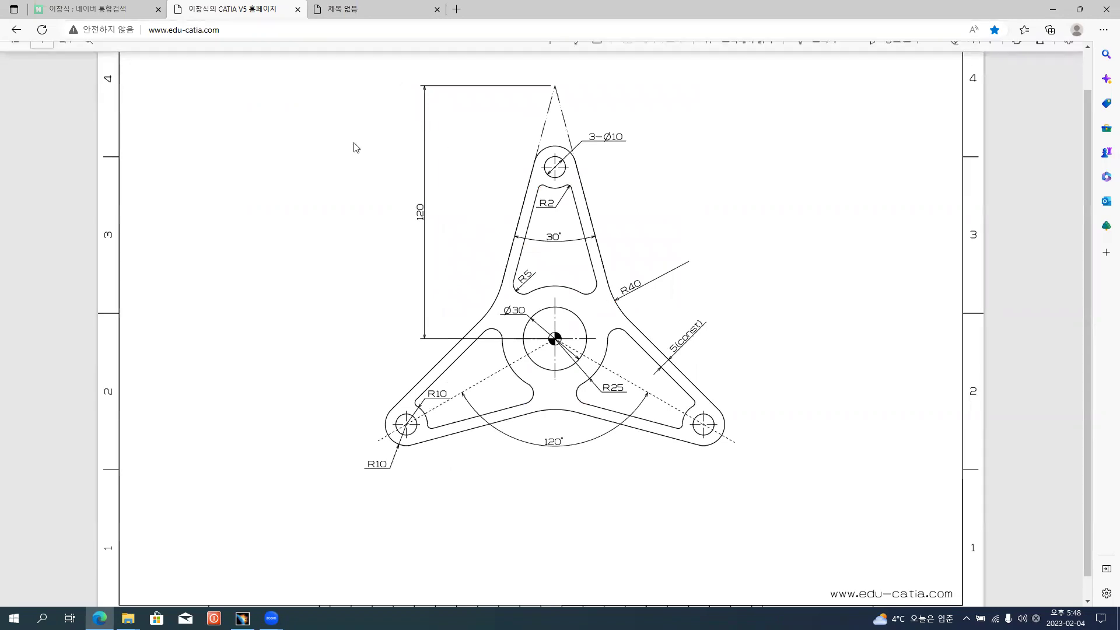
{"action": "key", "text": "alt+Tab"}
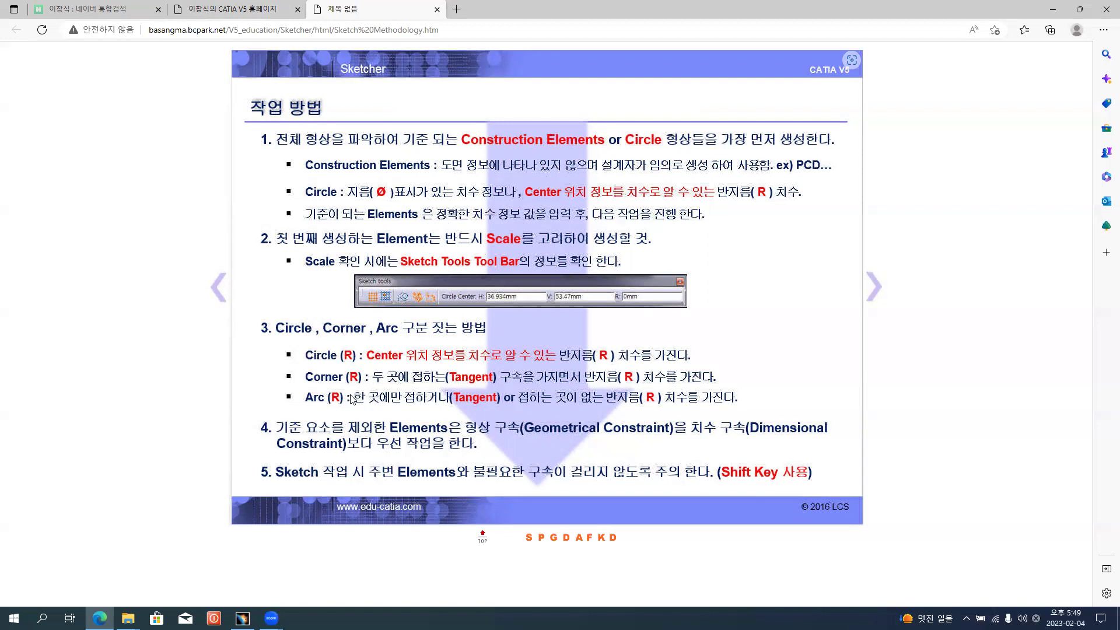
{"action": "key", "text": "alt+Tab"}
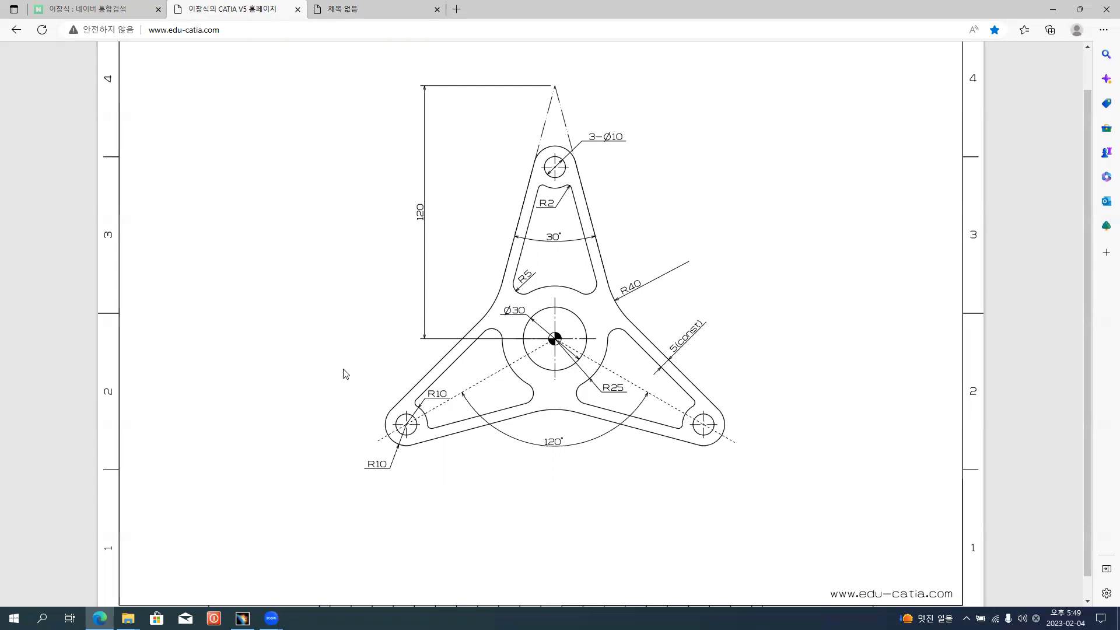
- Switch to CATIA V5 and start a sketch on the xy plane
{"action": "left_click", "coordinate": [242, 618]}
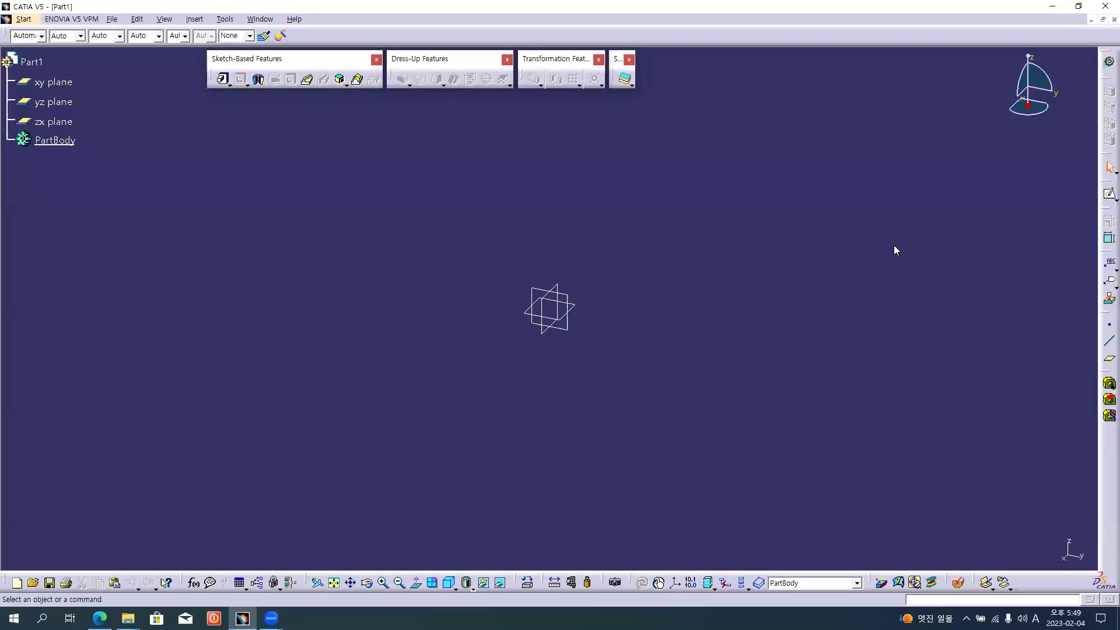
{"action": "left_click", "coordinate": [1114, 199]}
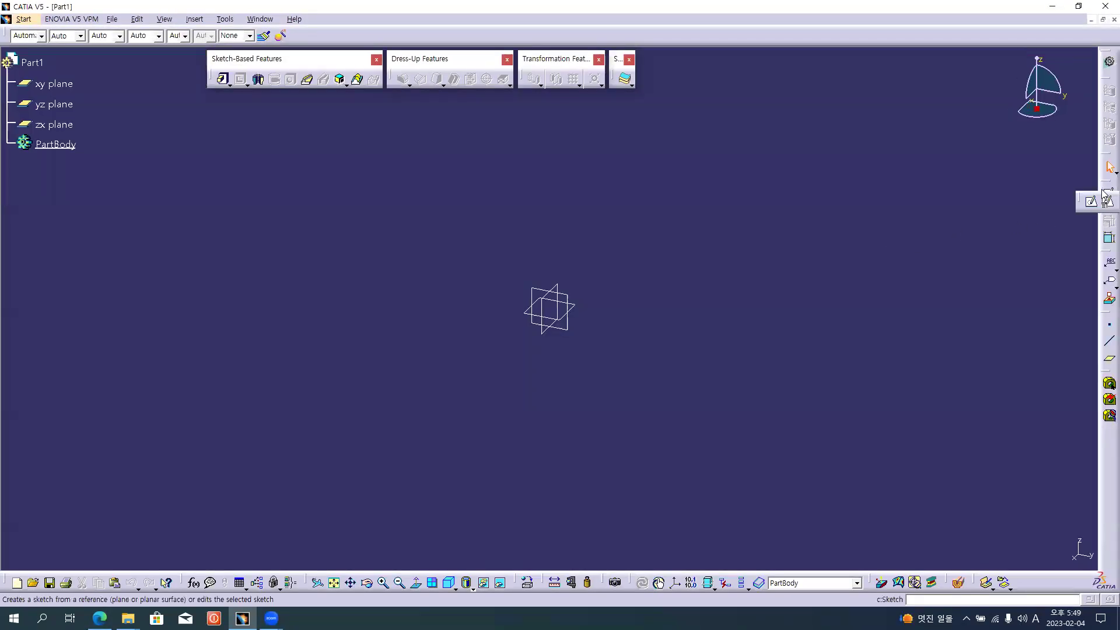
{"action": "left_click", "coordinate": [1089, 204]}
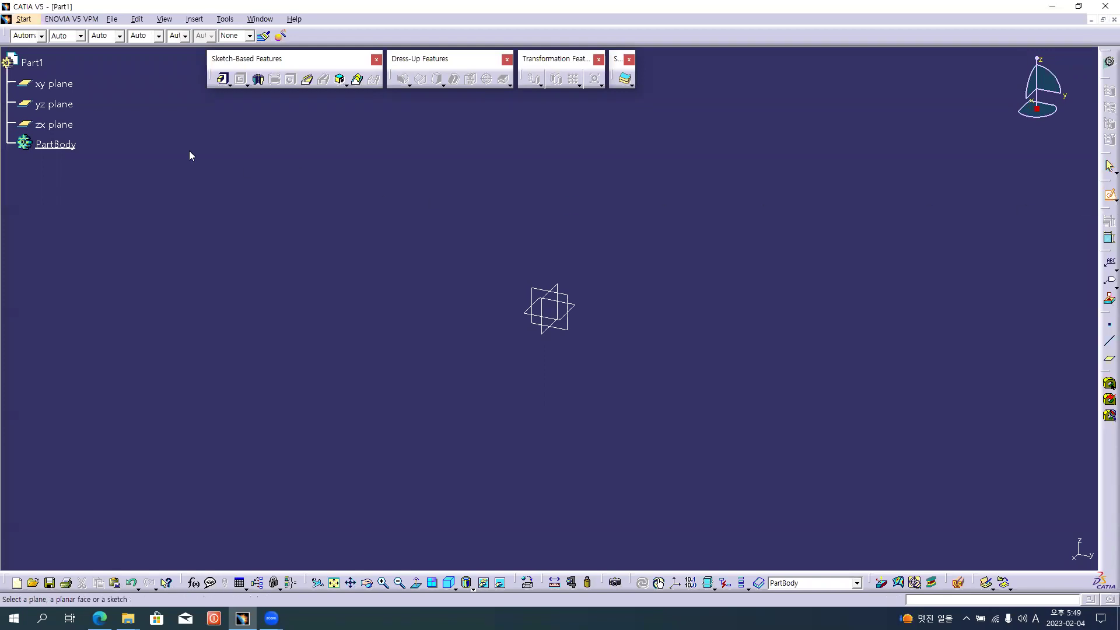
{"action": "left_click", "coordinate": [63, 87]}
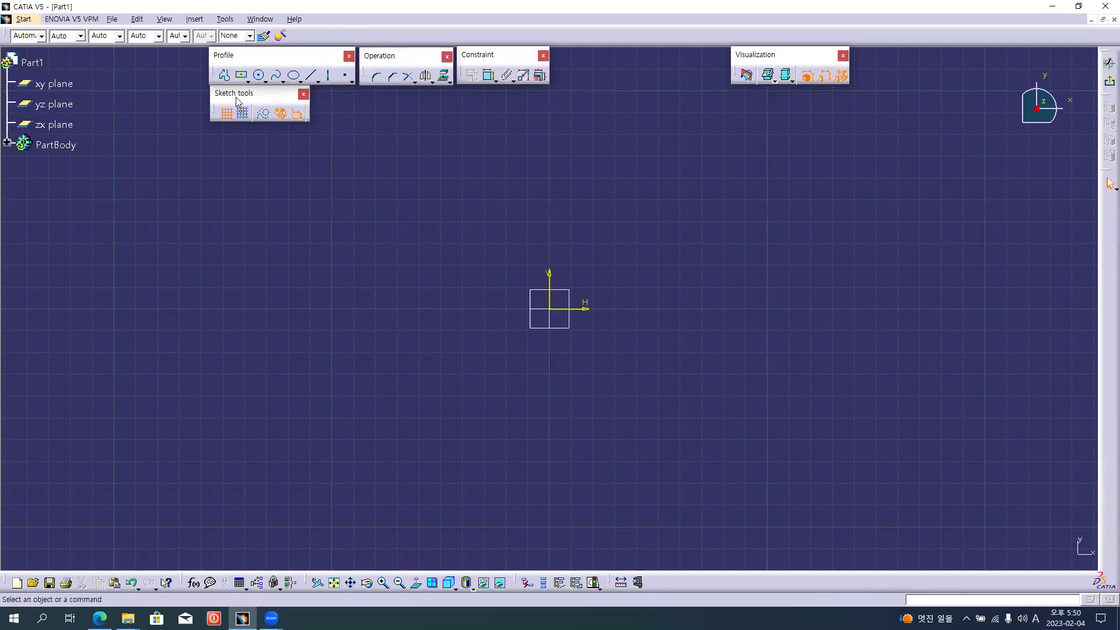
- Draw three lines from the origin: one vertically upward about 120 mm, one down-left about 136 mm and one down-right about 135 mm
{"action": "left_click", "coordinate": [313, 76]}
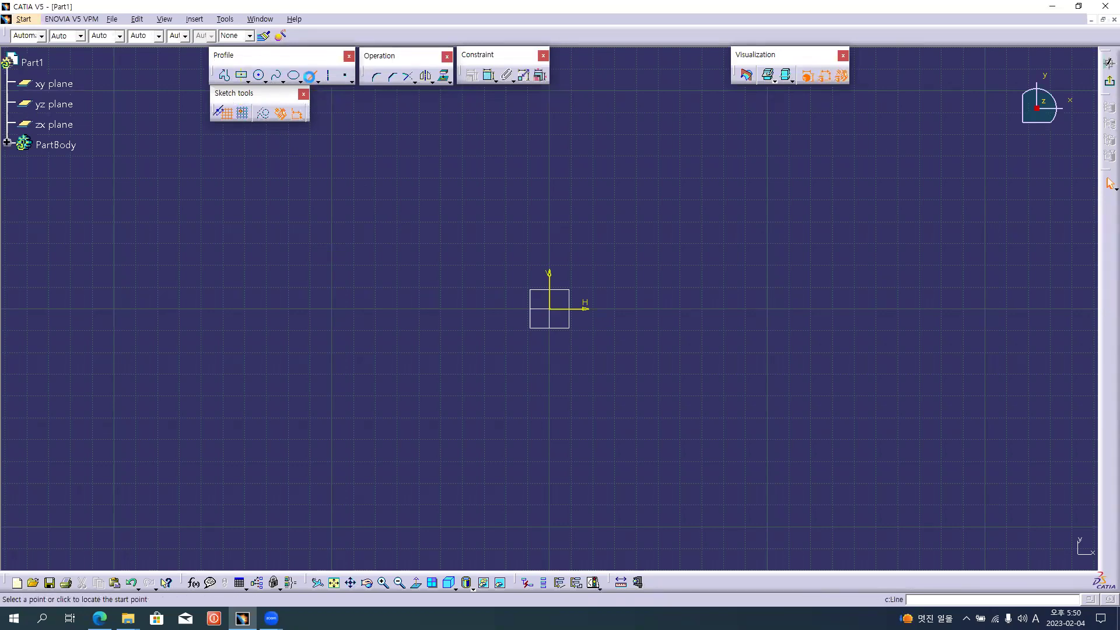
{"action": "left_click", "coordinate": [550, 309]}
{"action": "middle_click_drag", "start_coordinate": [528, 208], "coordinate": [529, 298]}
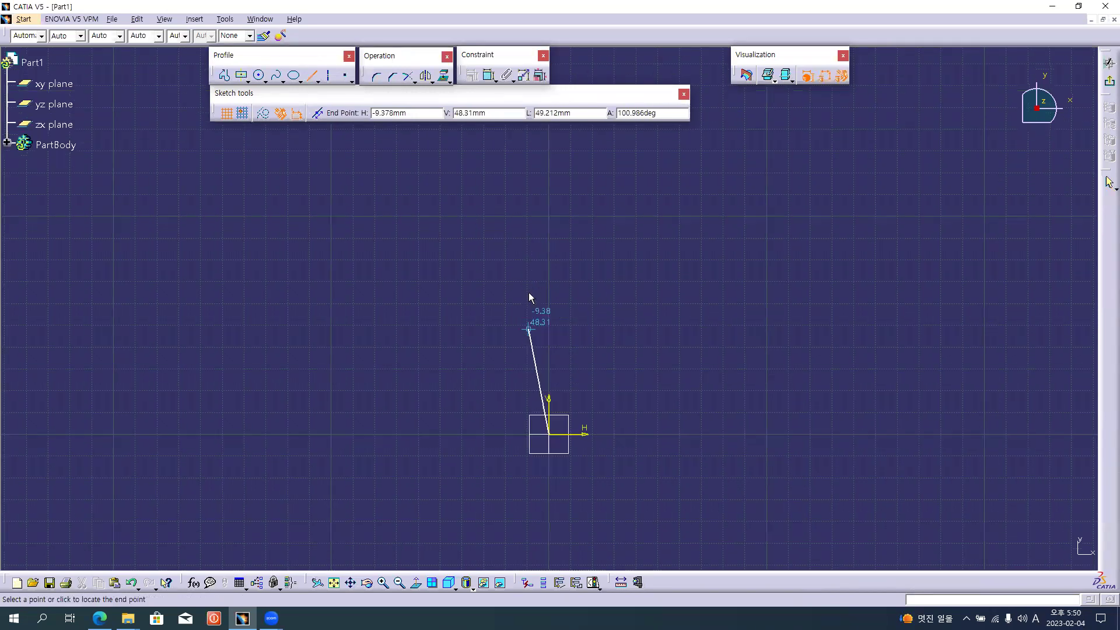
{"action": "left_click", "coordinate": [549, 173]}
{"action": "mouse_move", "coordinate": [565, 260]}
{"action": "middle_mouse_down"}
{"action": "mouse_move", "coordinate": [571, 227]}
{"action": "mouse_move", "coordinate": [572, 320]}
{"action": "mouse_move", "coordinate": [560, 343]}
{"action": "middle_mouse_up"}
{"action": "left_click", "coordinate": [560, 337]}
{"action": "left_click", "coordinate": [401, 456]}
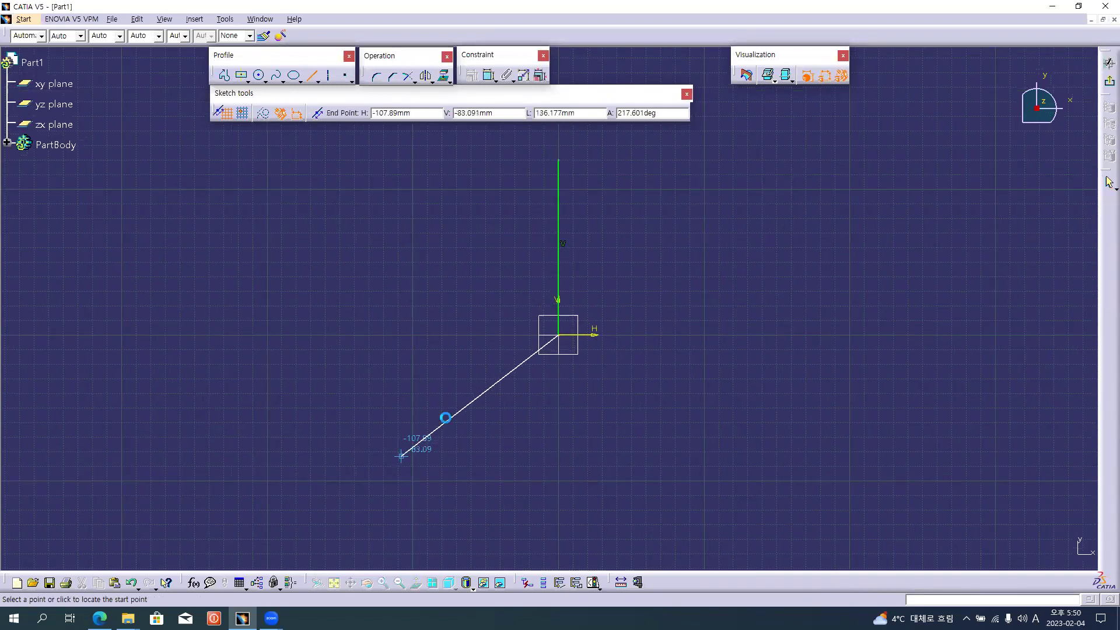
{"action": "left_click", "coordinate": [559, 337]}
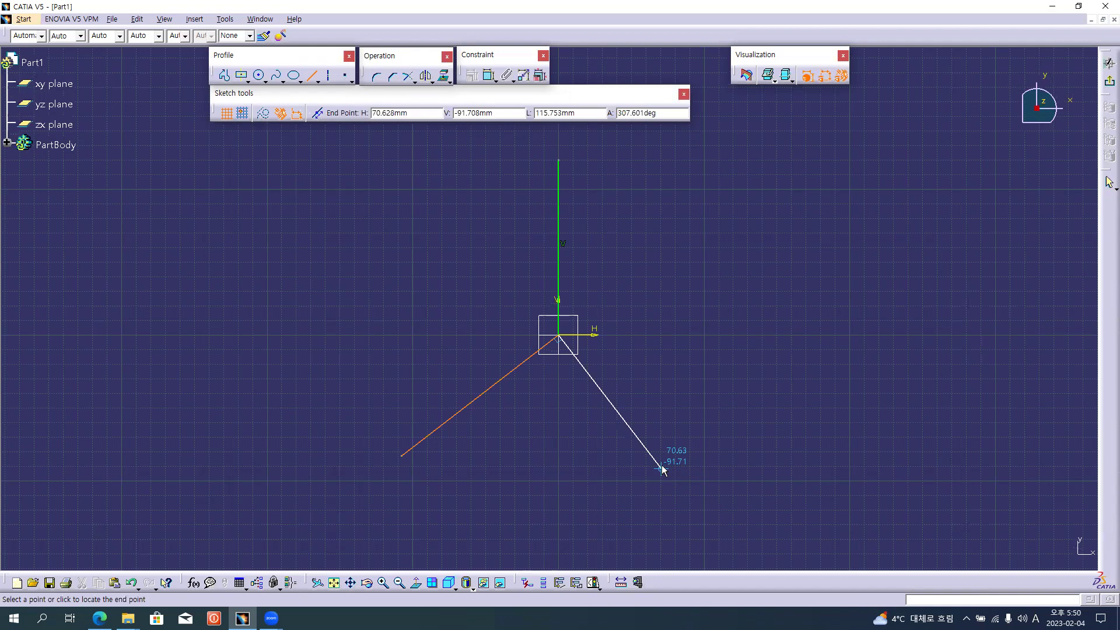
{"action": "left_click", "coordinate": [715, 451]}
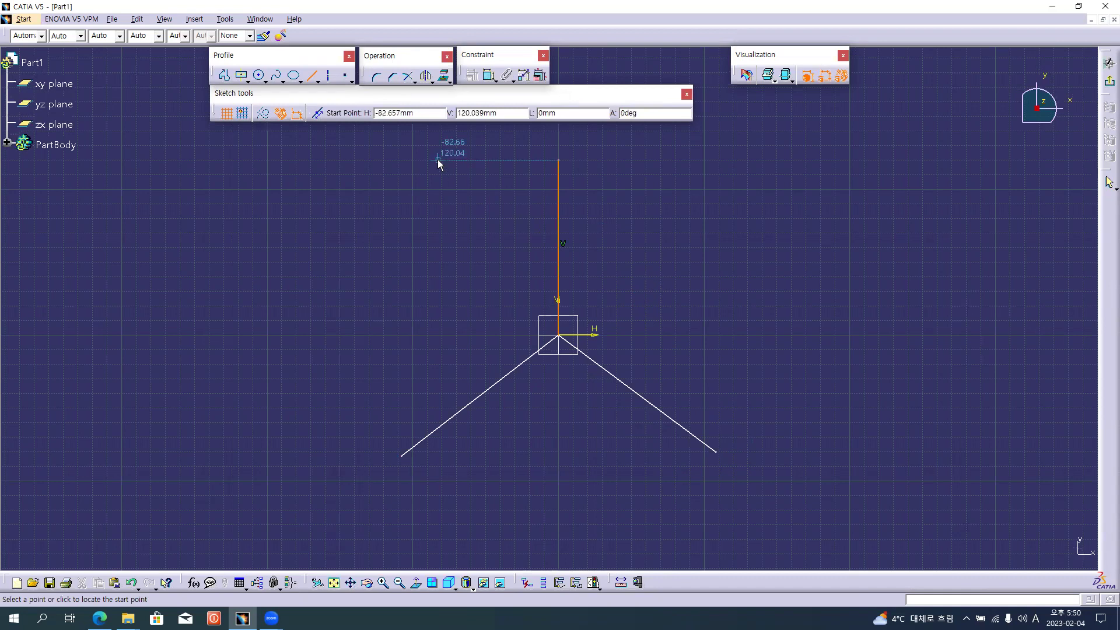
- Dimension the lengths of the vertical line and both lower lines between their endpoints
{"action": "left_click", "coordinate": [490, 78]}
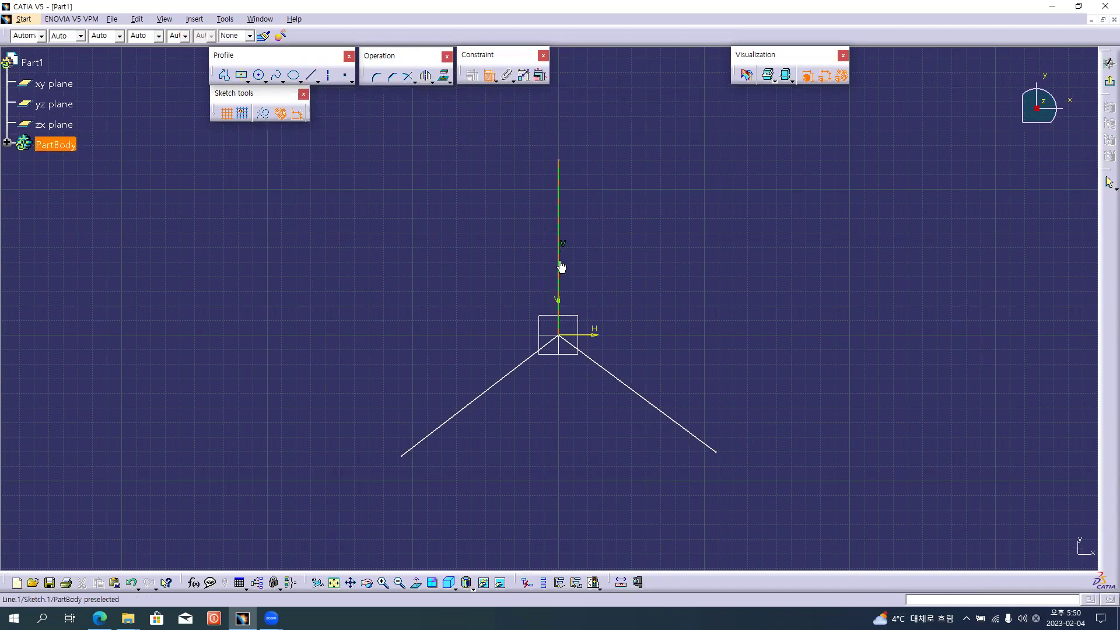
{"action": "left_click", "coordinate": [559, 336]}
{"action": "left_click", "coordinate": [560, 164]}
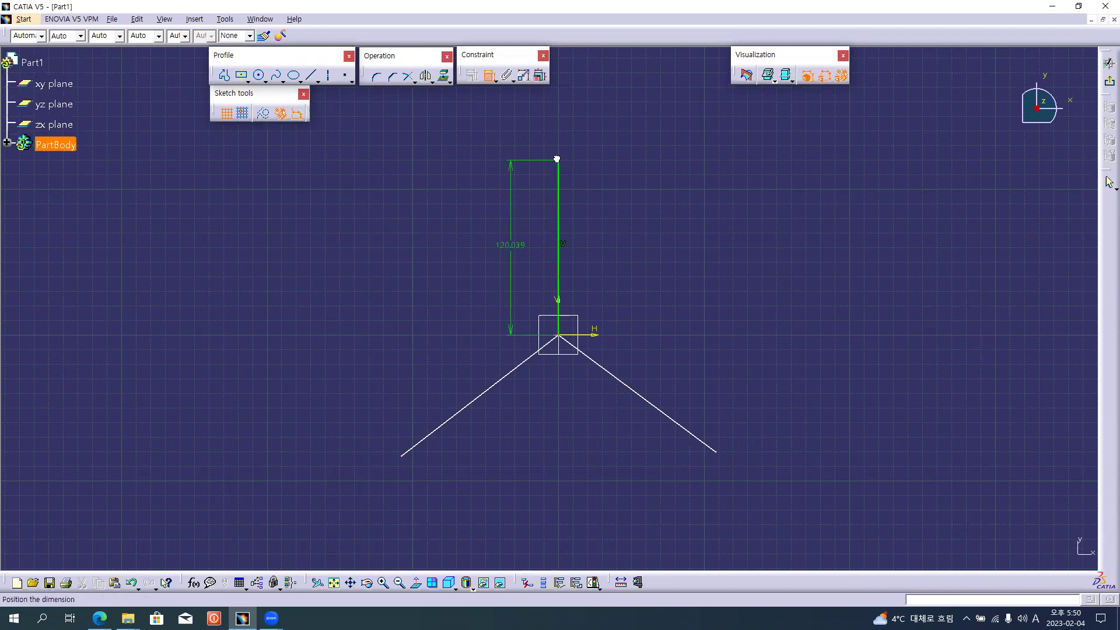
{"action": "left_click", "coordinate": [505, 247]}
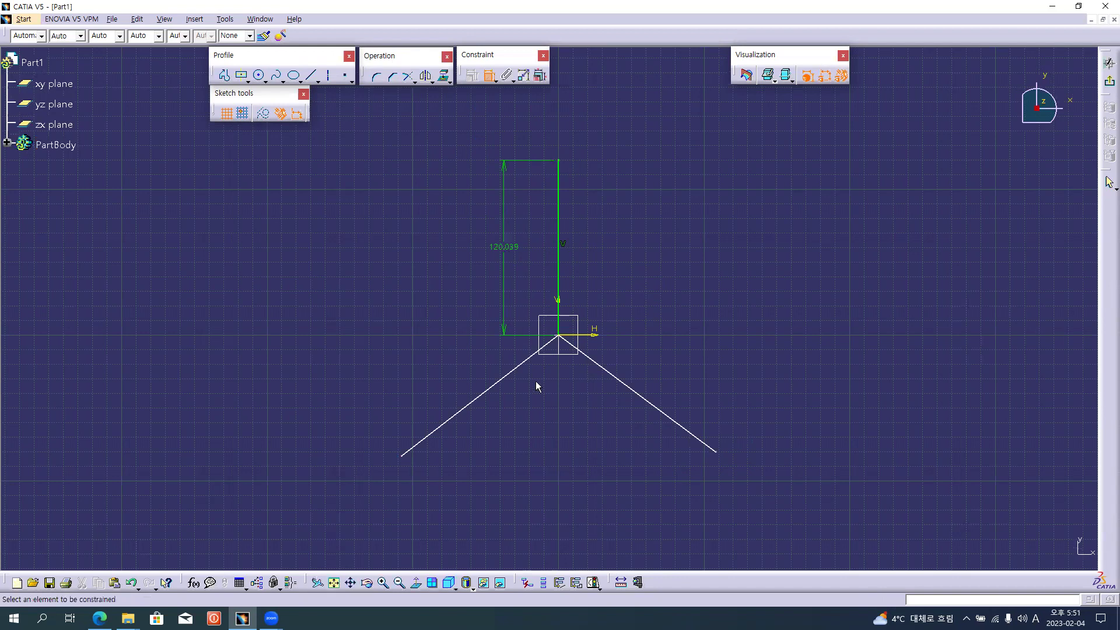
{"action": "left_click", "coordinate": [558, 338]}
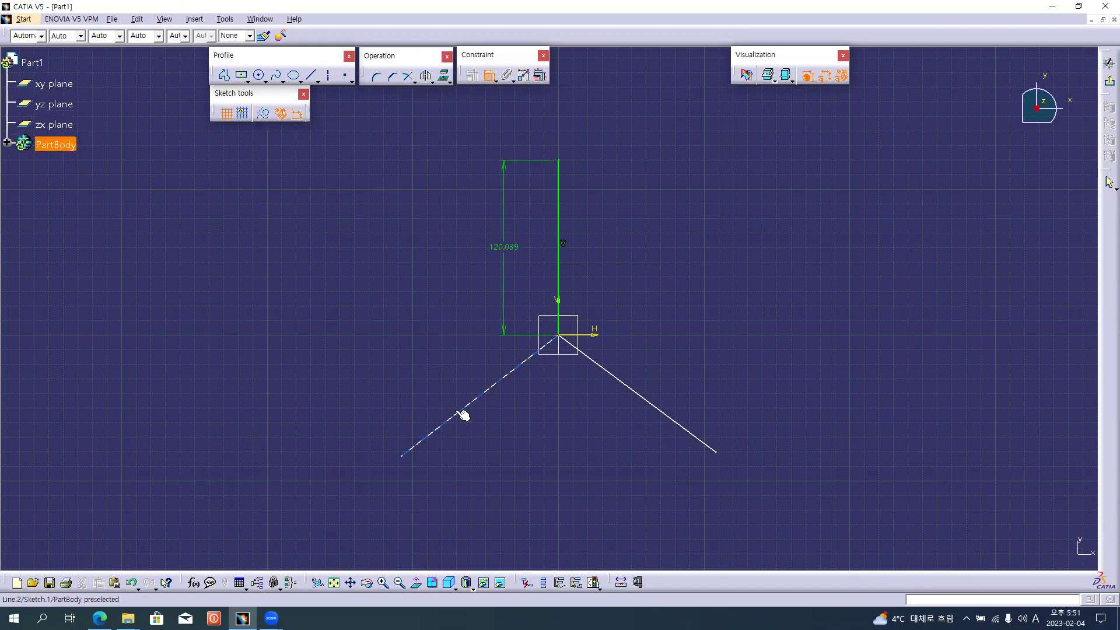
{"action": "left_click", "coordinate": [406, 457]}
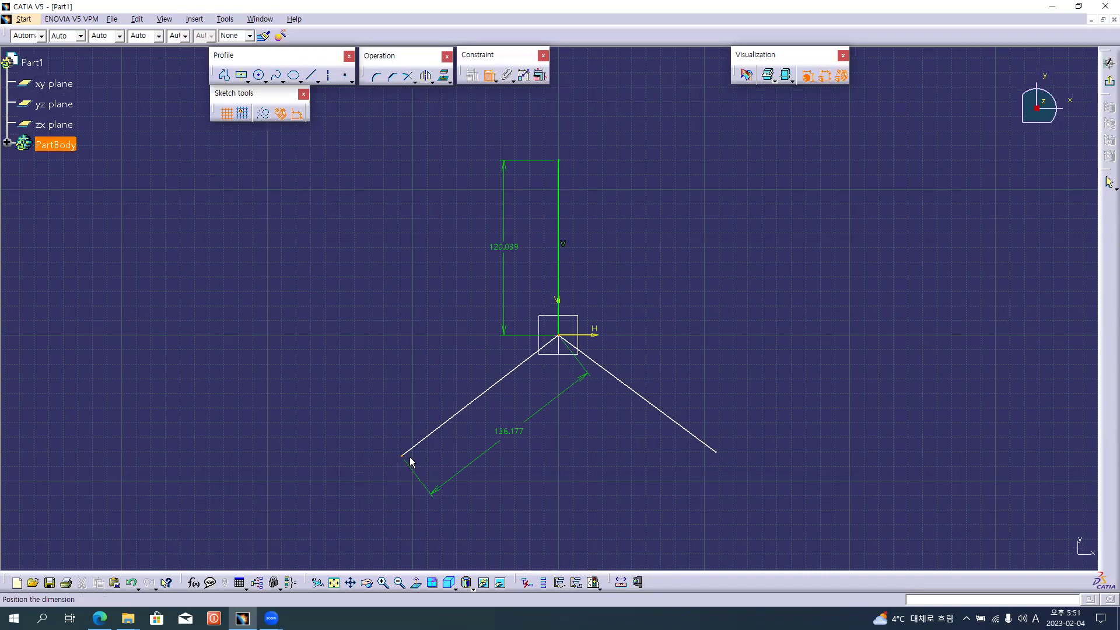
{"action": "left_click", "coordinate": [510, 426]}
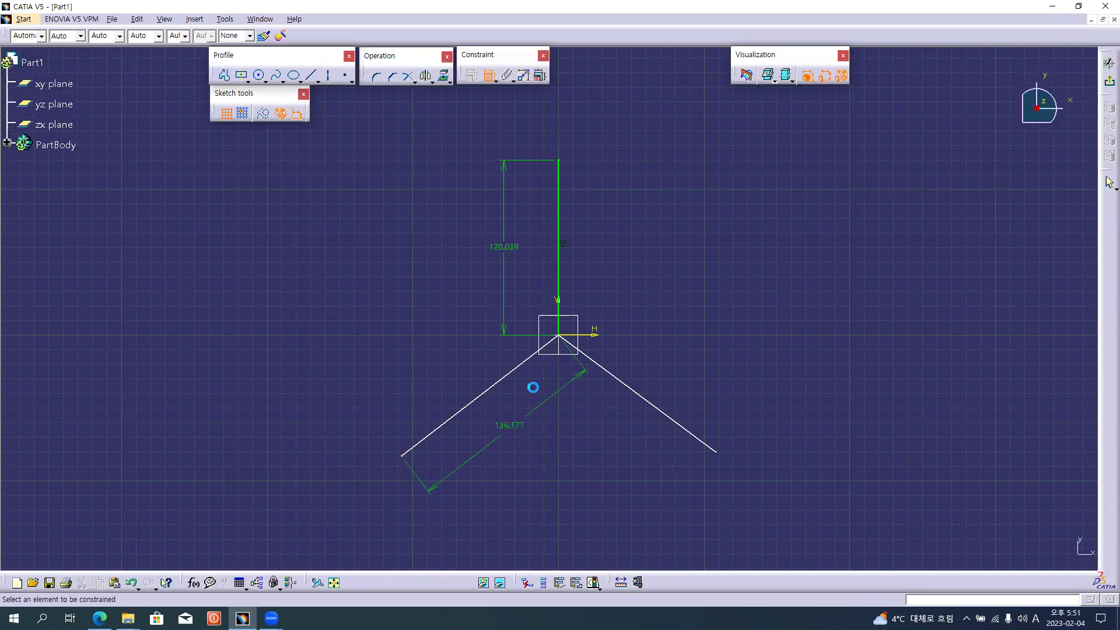
{"action": "left_click", "coordinate": [559, 338]}
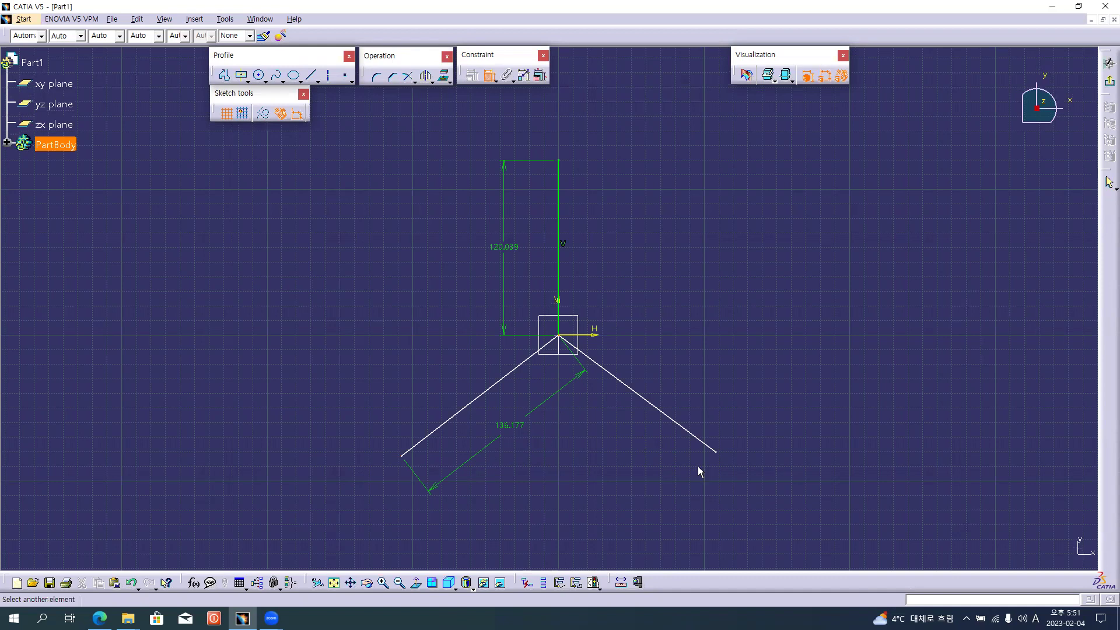
{"action": "left_click", "coordinate": [719, 458]}
{"action": "left_click", "coordinate": [600, 445]}
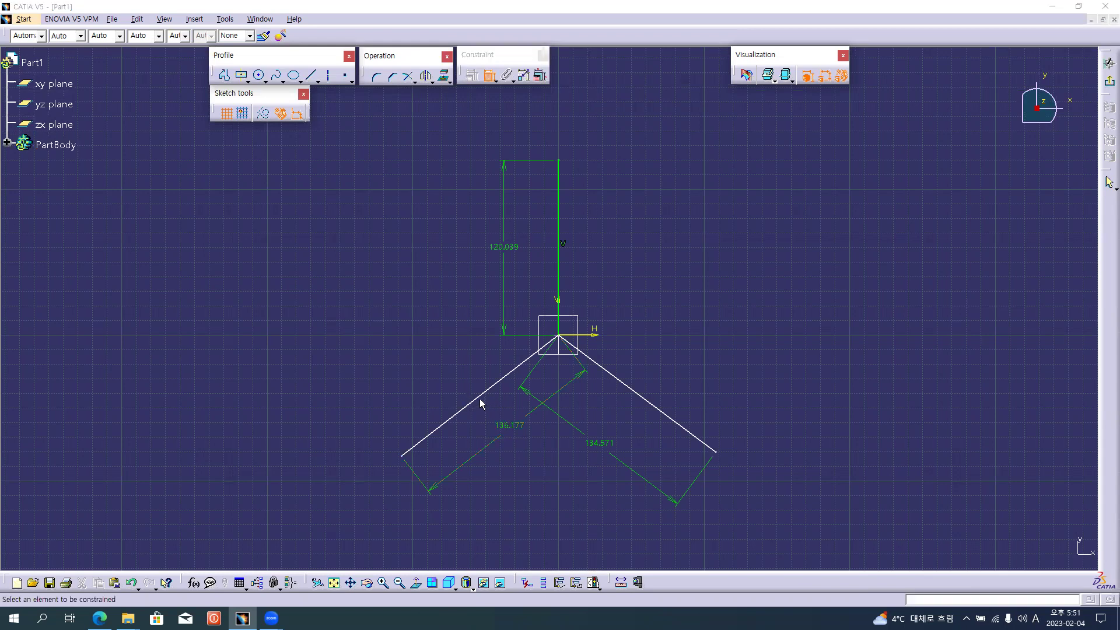
- Check the arm layout in the bracket drawing and constrain the two lower lines to be symmetric about the vertical line
{"action": "key", "text": "alt+Tab"}
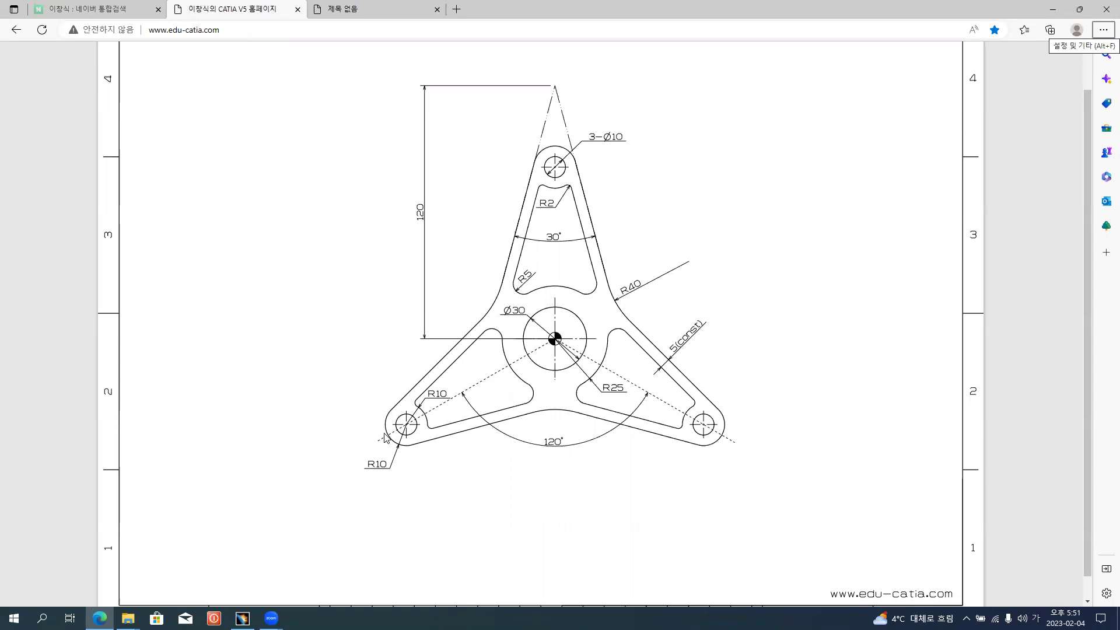
{"action": "key", "text": "alt+Tab"}
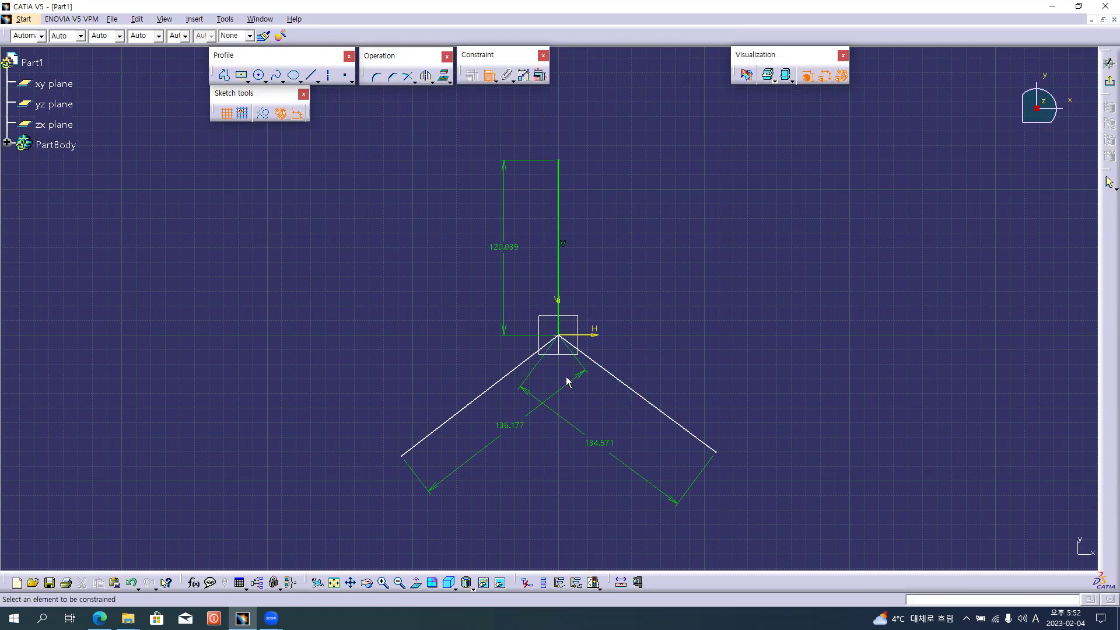
{"action": "key", "text": "alt+Tab"}
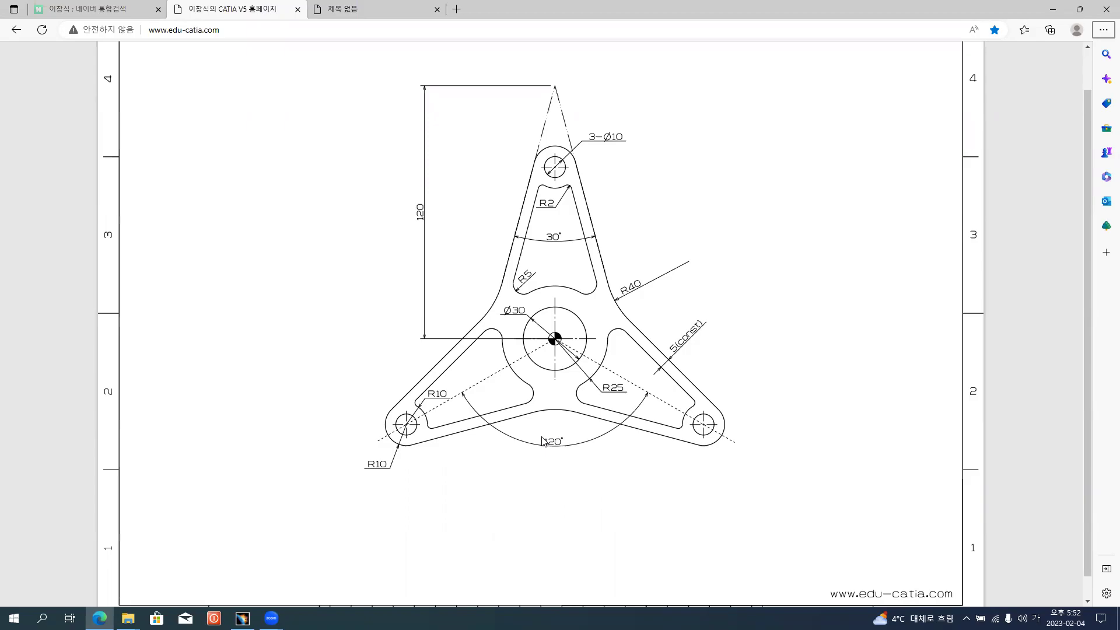
{"action": "key", "text": "alt+Tab"}
{"action": "left_click", "coordinate": [504, 384]}
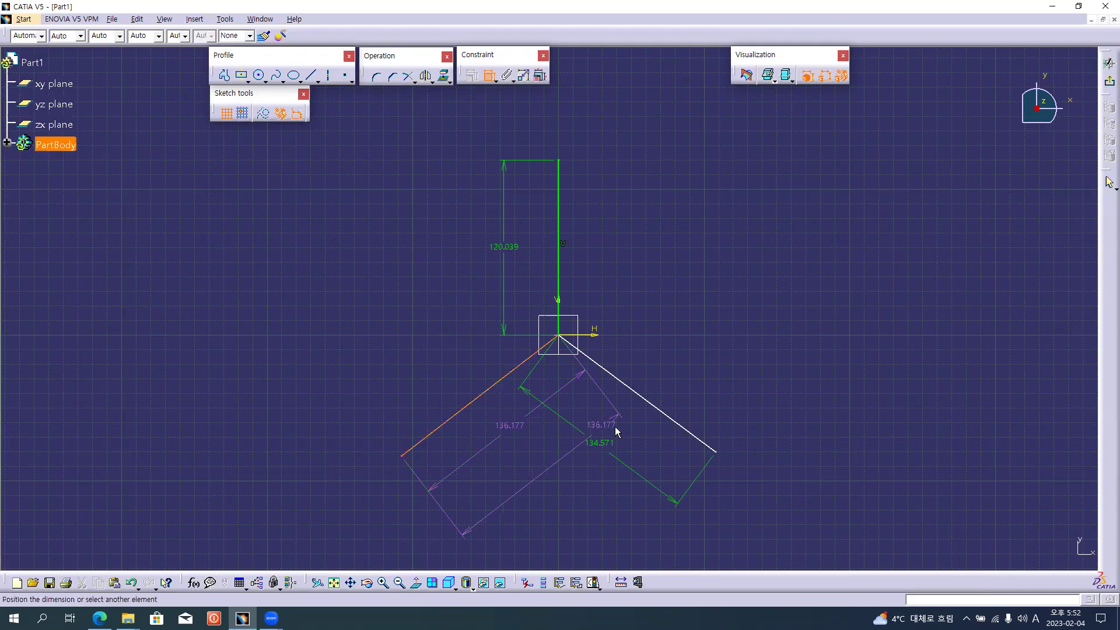
{"action": "left_click", "coordinate": [649, 402]}
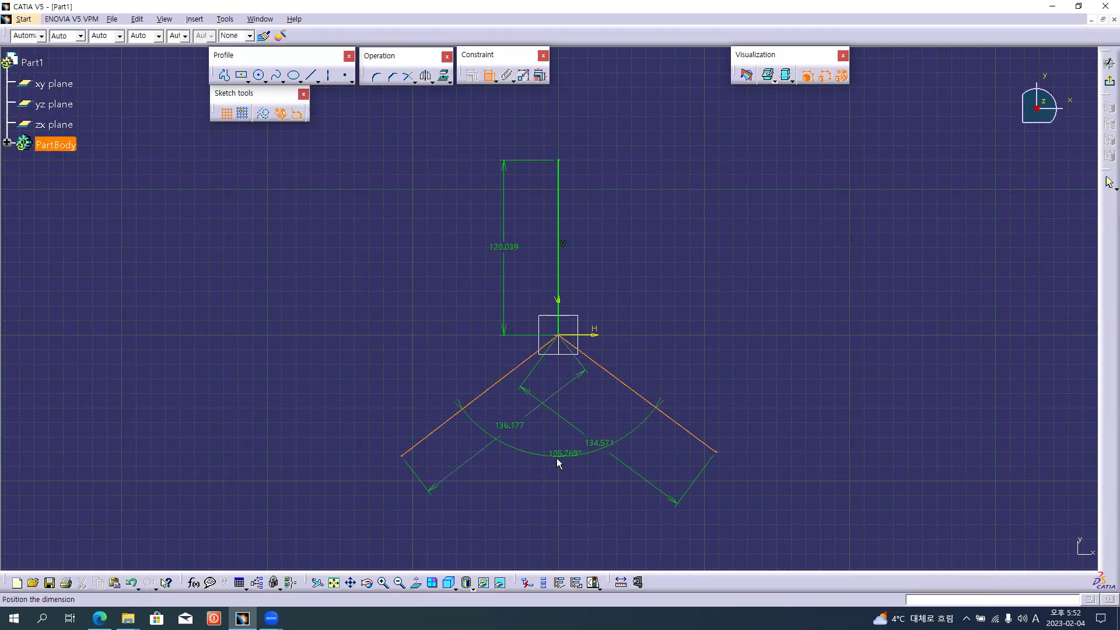
{"action": "right_click", "coordinate": [561, 443]}
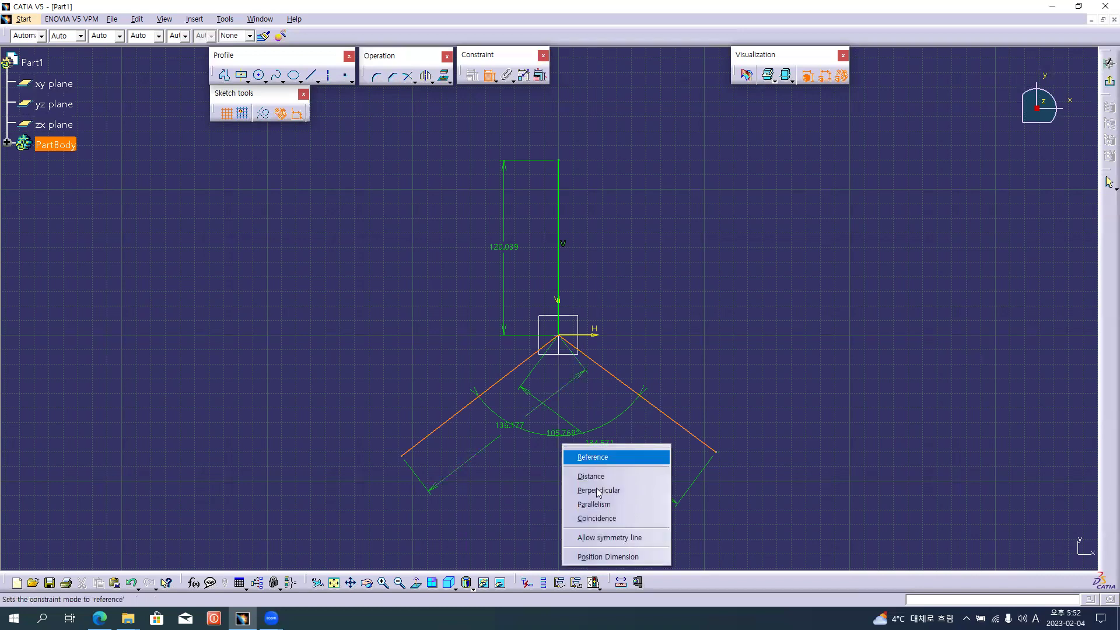
{"action": "left_click", "coordinate": [602, 538]}
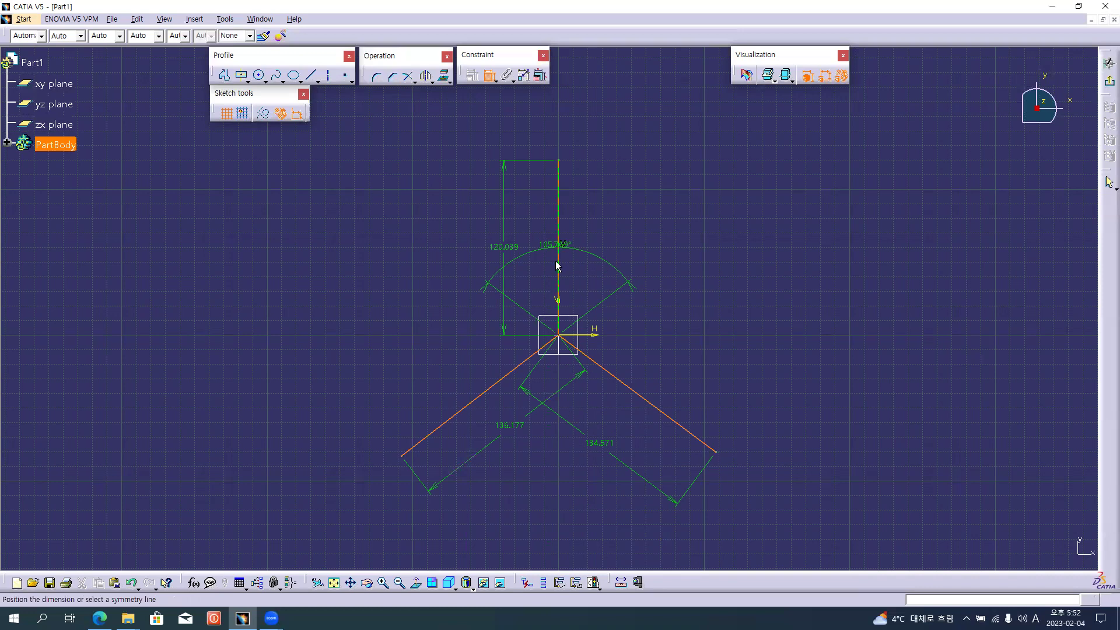
{"action": "left_click", "coordinate": [558, 303]}
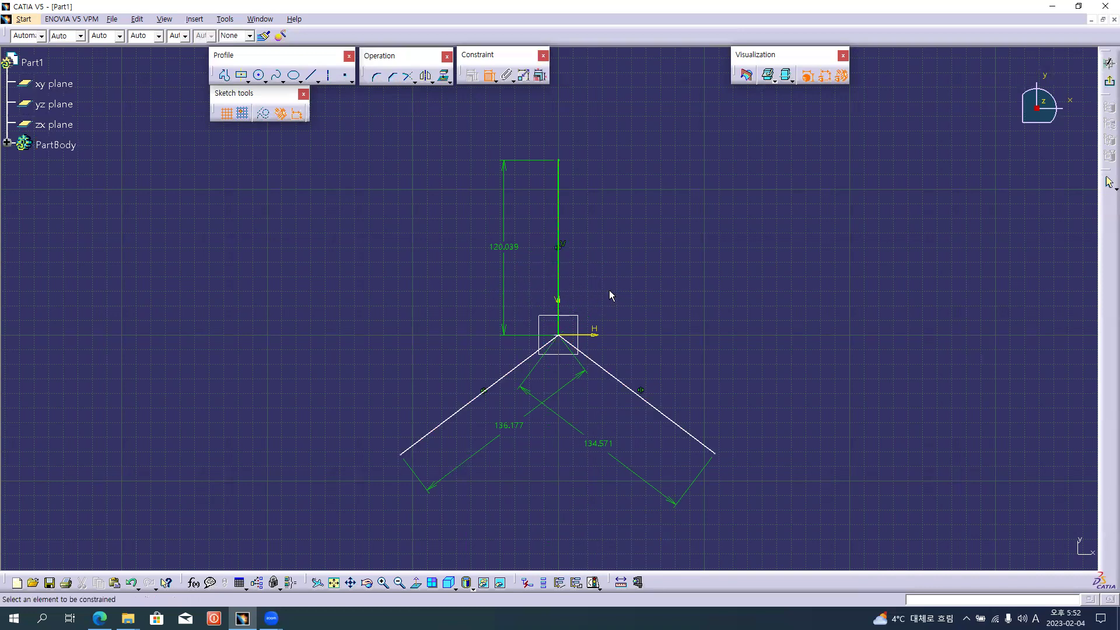
- Dimension the angle between the two lower lines and place it below the origin
{"action": "left_click", "coordinate": [503, 378]}
{"action": "left_click", "coordinate": [640, 395]}
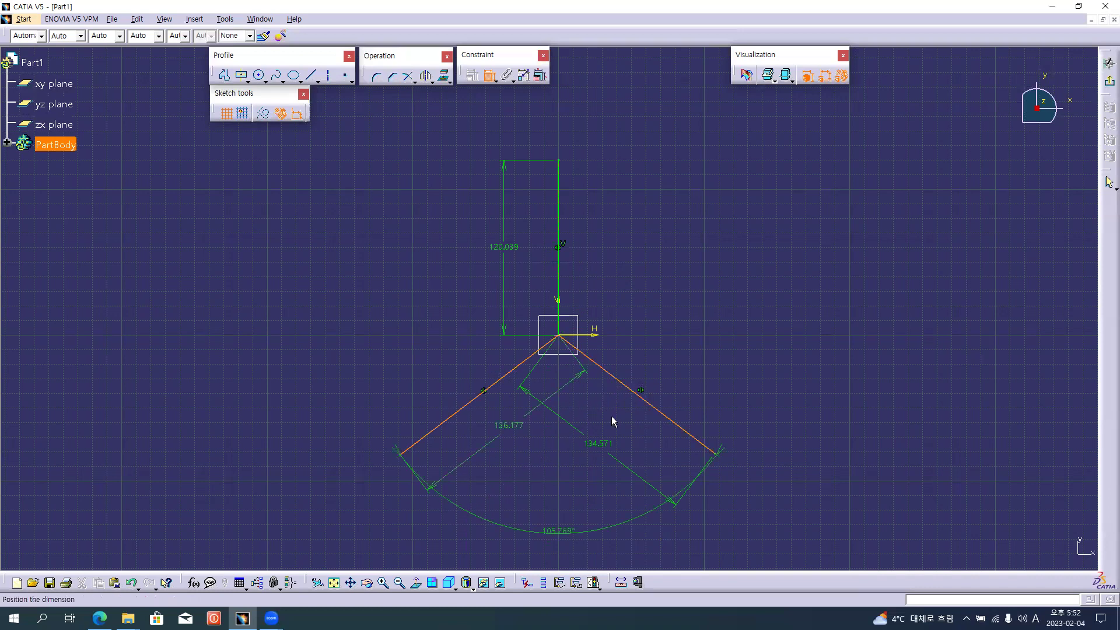
{"action": "left_click", "coordinate": [563, 474]}
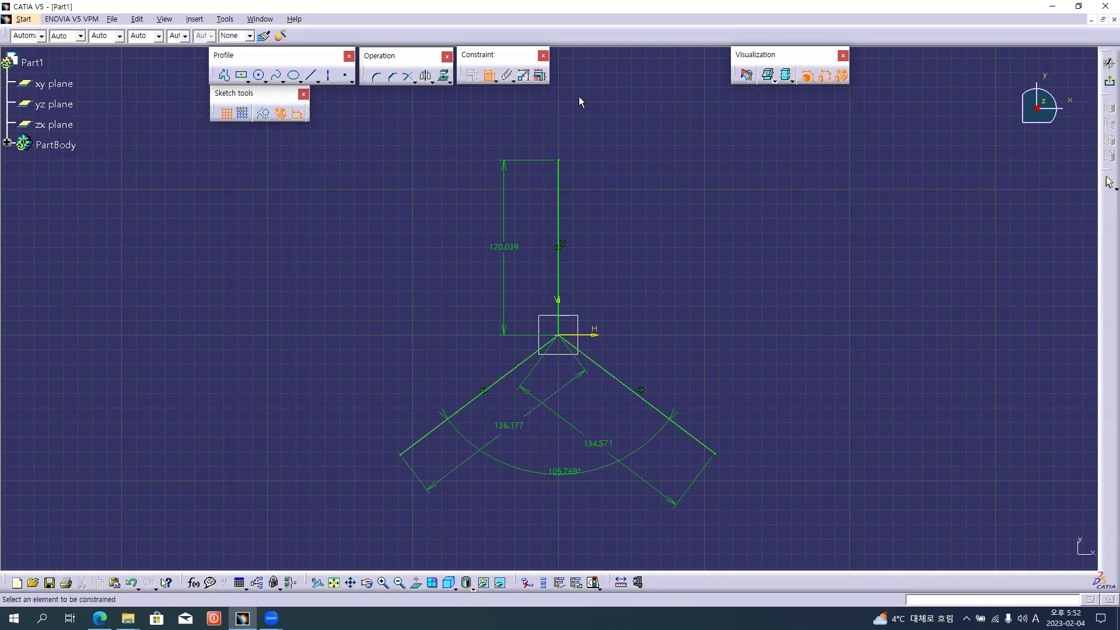
- Set the three arm line lengths to 120 mm and the angle between the two lower lines to 120° in one multi-constraint edit
{"action": "left_click", "coordinate": [540, 76]}
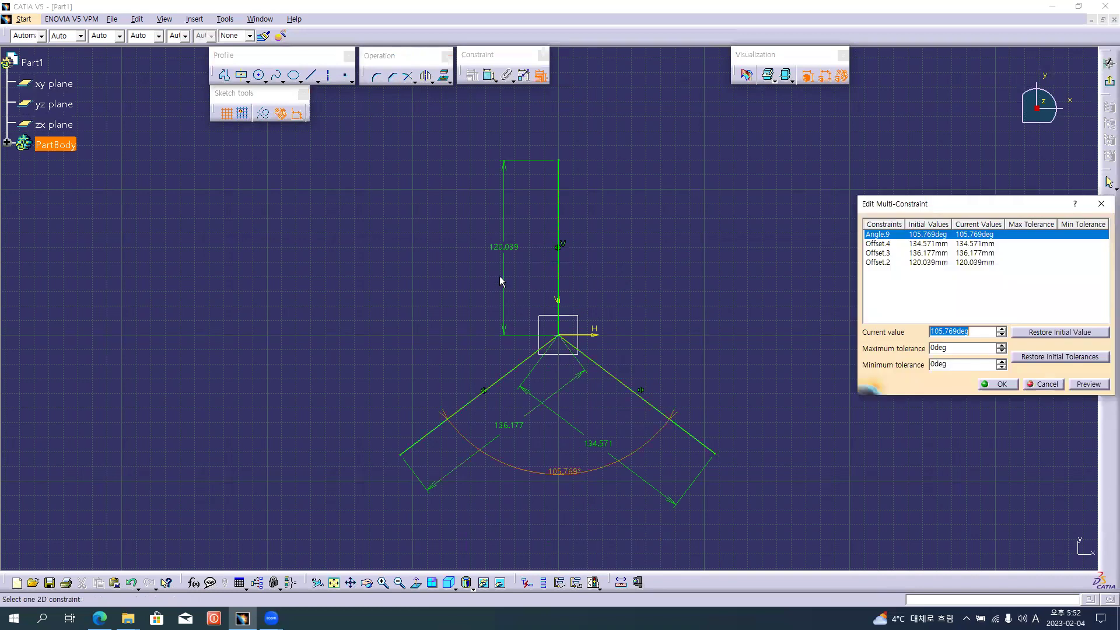
{"action": "left_click", "coordinate": [505, 252]}
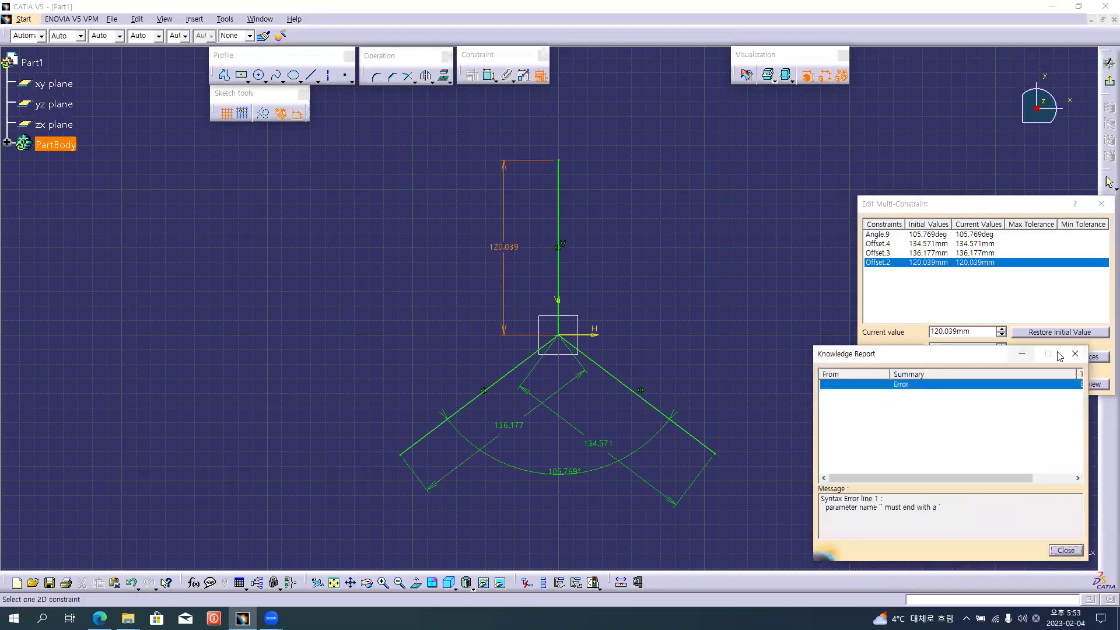
{"action": "left_click", "coordinate": [504, 252]}
{"action": "type", "text": "12"}
{"action": "left_click", "coordinate": [507, 426]}
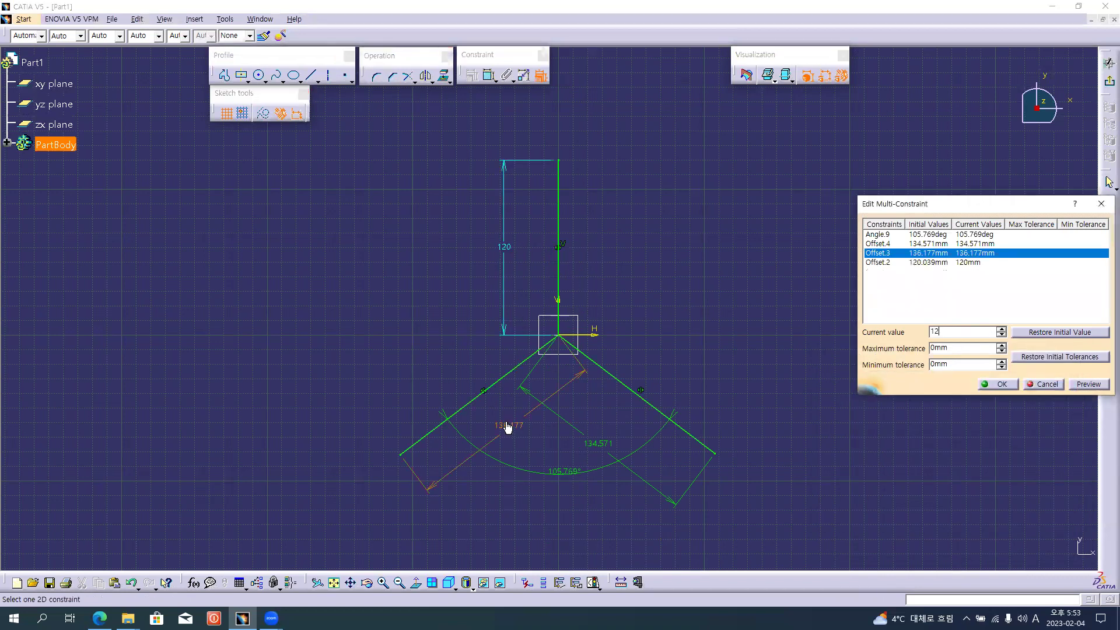
{"action": "type", "text": "120"}
{"action": "left_click", "coordinate": [564, 472]}
{"action": "type", "text": "120"}
{"action": "left_click", "coordinate": [597, 444]}
{"action": "type", "text": "12"}
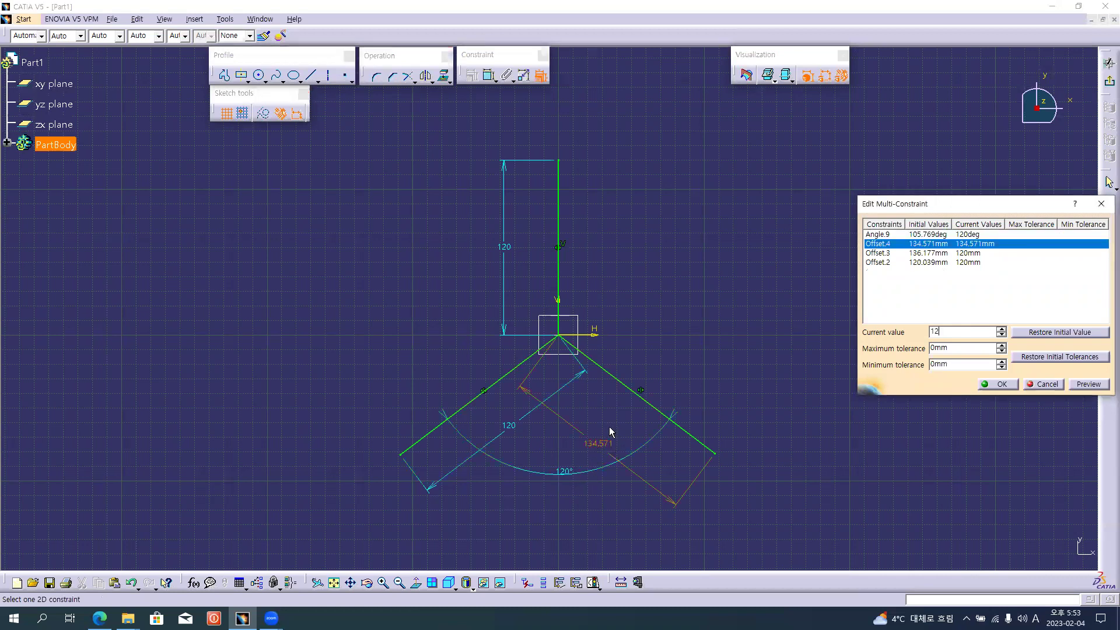
{"action": "type", "text": "0"}
{"action": "key", "text": "Return"}
{"action": "left_click", "coordinate": [999, 385]}
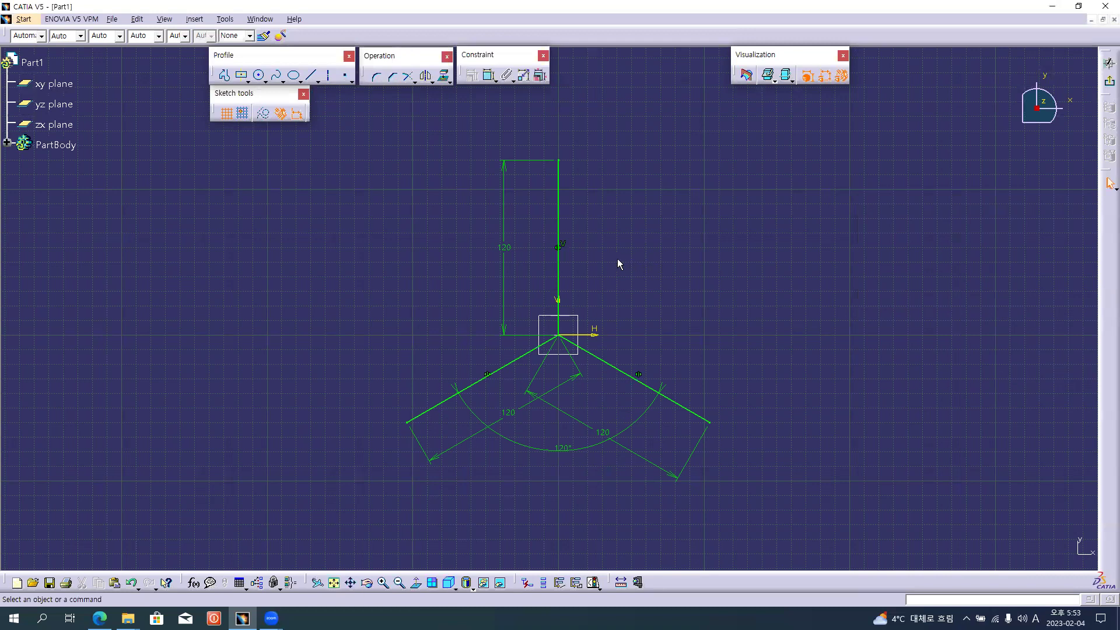
- Convert the vertical line and both lower lines to construction elements
{"action": "left_click", "coordinate": [559, 270]}
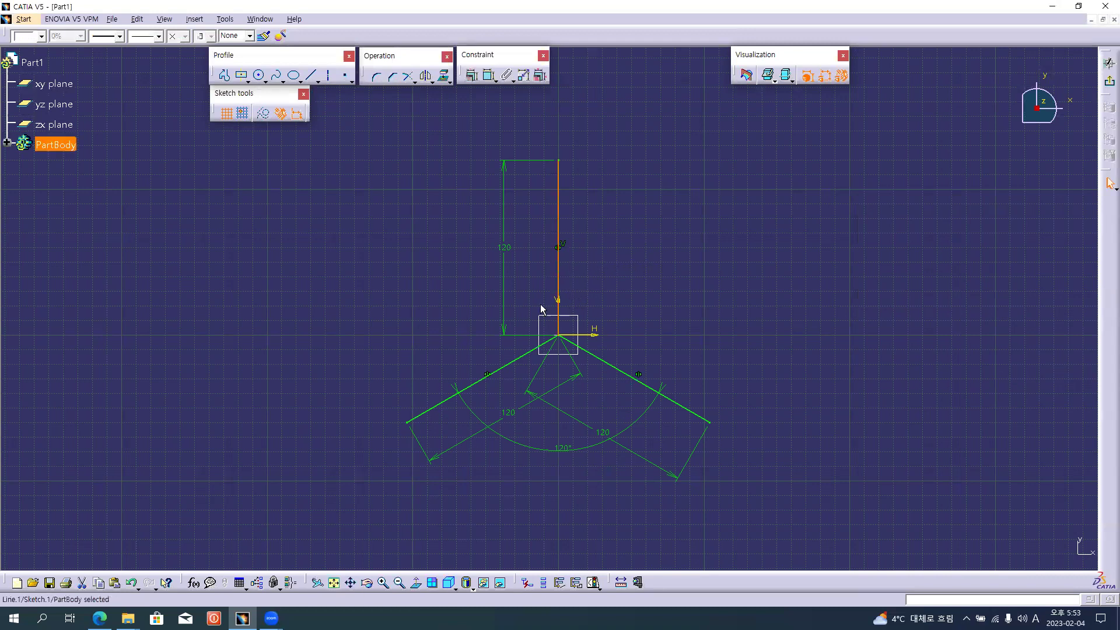
{"action": "left_click", "coordinate": [521, 366], "text": "ctrl"}
{"action": "left_click", "coordinate": [632, 376], "text": "ctrl"}
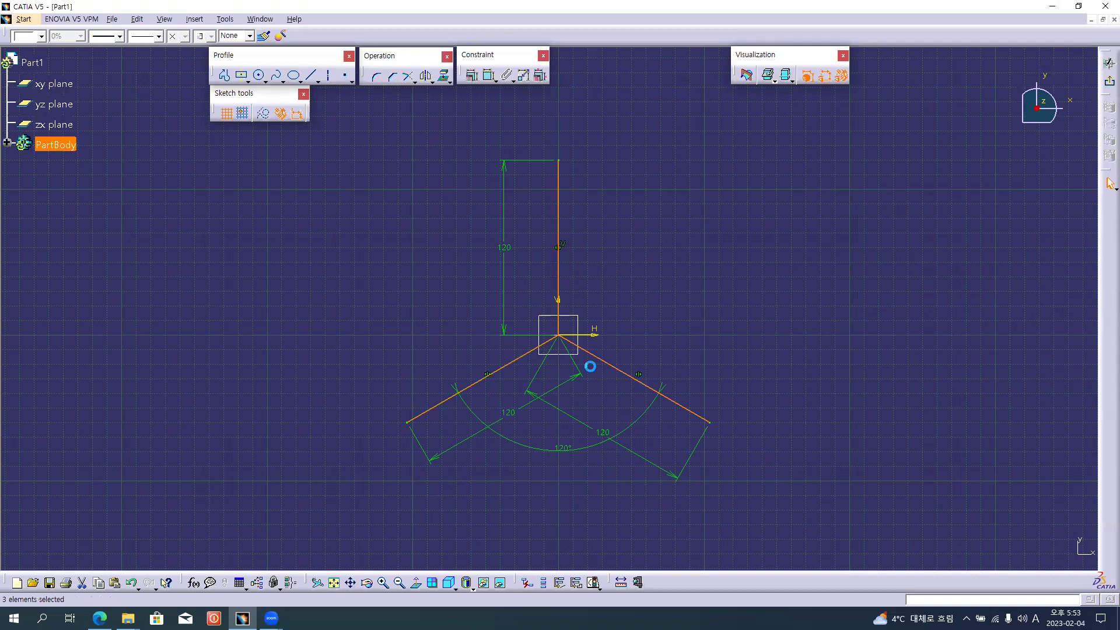
{"action": "middle_click_drag", "start_coordinate": [633, 327], "coordinate": [633, 296], "text": "ctrl"}
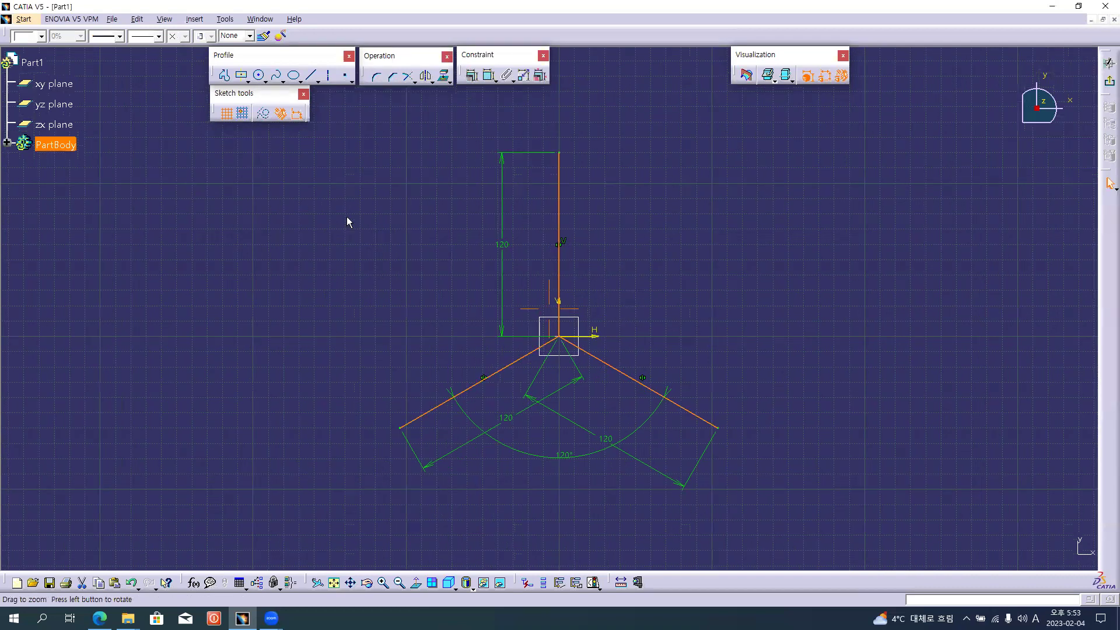
{"action": "middle_click_drag", "start_coordinate": [346, 221], "coordinate": [259, 132], "text": "ctrl"}
{"action": "left_click", "coordinate": [262, 115]}
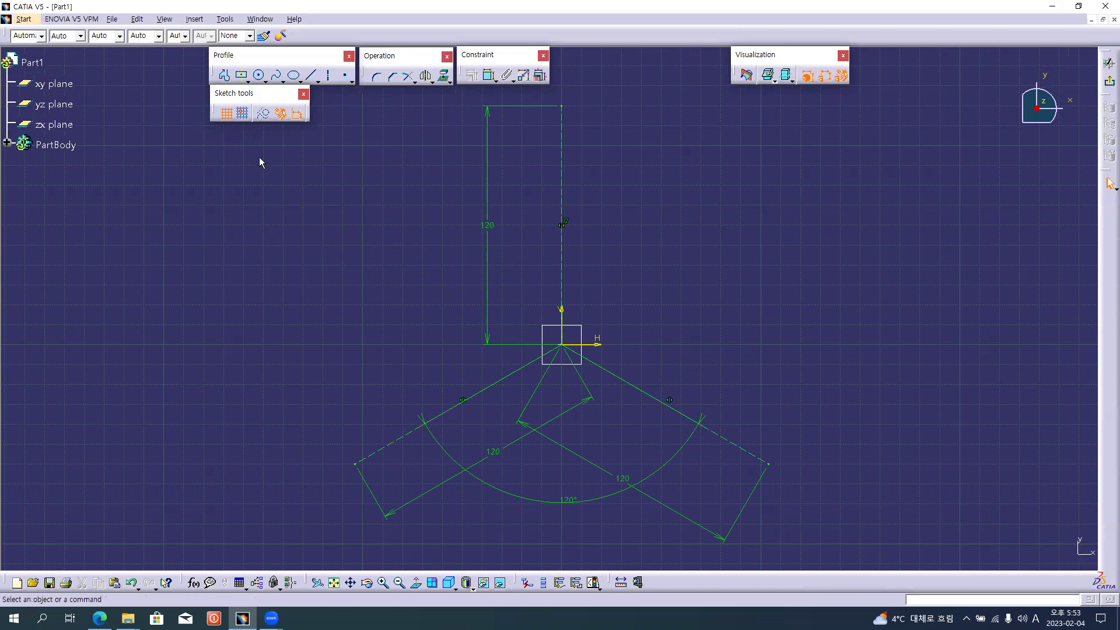
- Check the bracket drawing and draw a closed six-line profile through the three arm endpoints, with one inward corner between each pair of arms
{"action": "key", "text": "alt+Tab"}
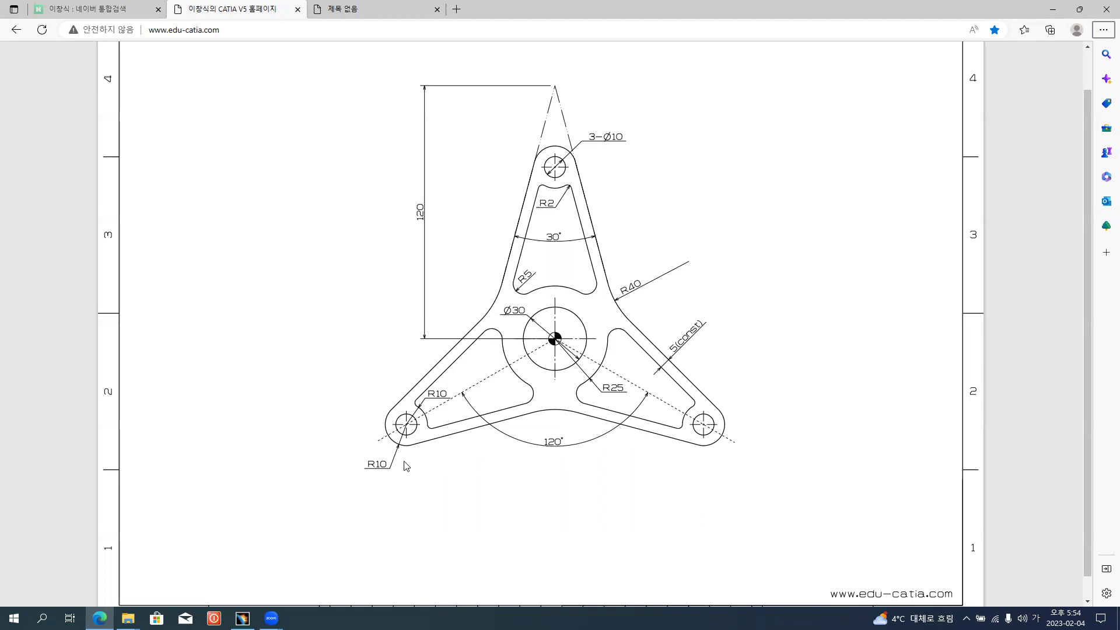
{"action": "key", "text": "alt+Tab"}
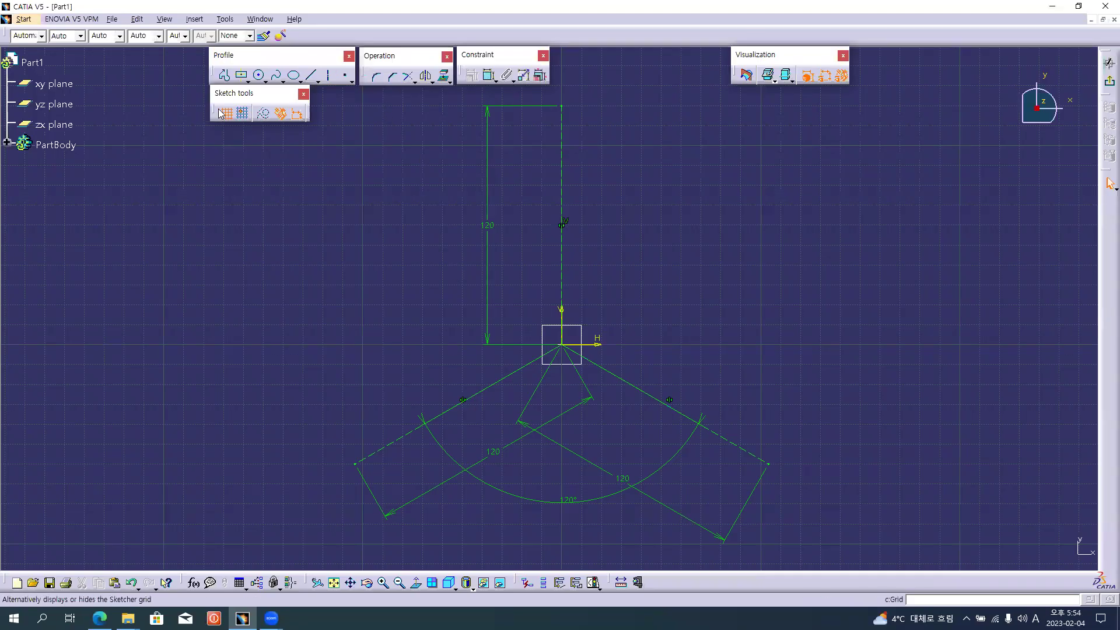
{"action": "left_click", "coordinate": [226, 77]}
{"action": "middle_click_drag", "start_coordinate": [599, 190], "coordinate": [644, 186]}
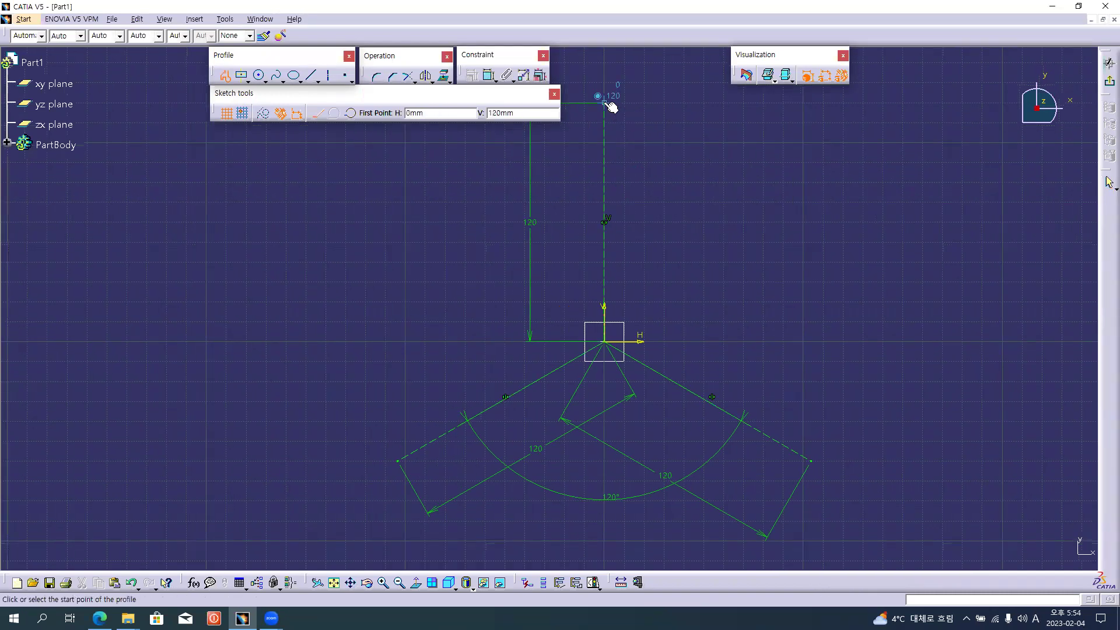
{"action": "left_click", "coordinate": [607, 105]}
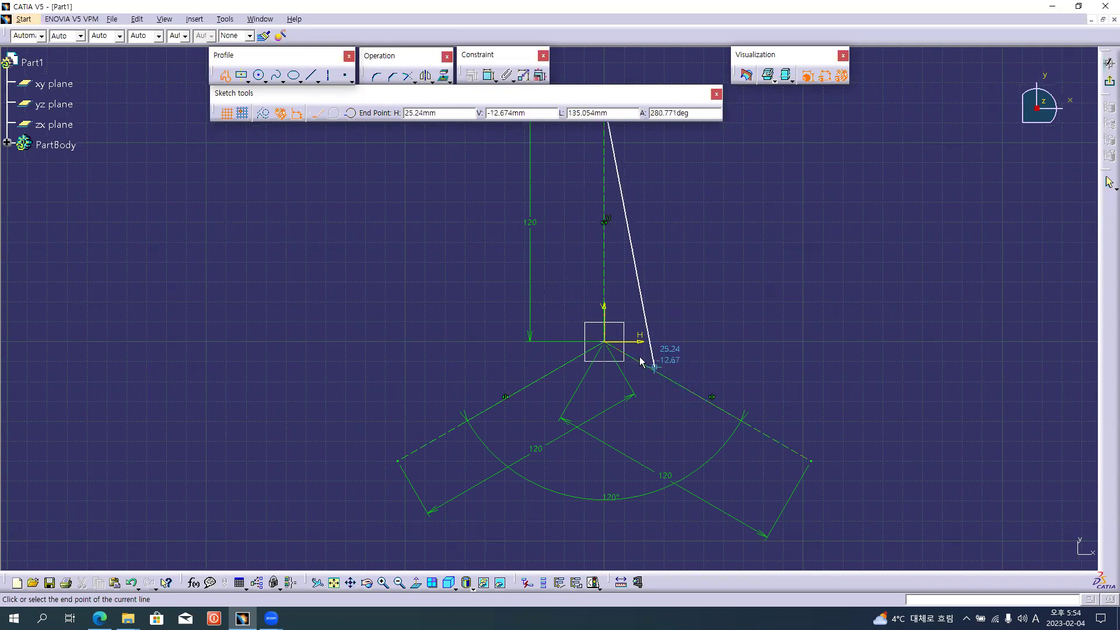
{"action": "left_click", "coordinate": [545, 310]}
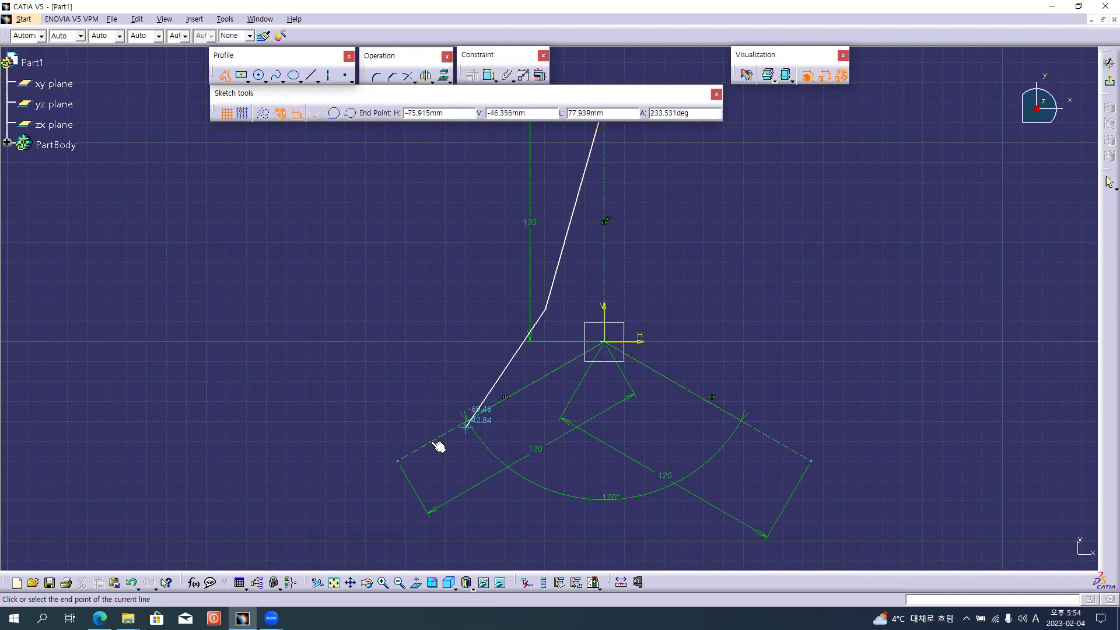
{"action": "left_click", "coordinate": [399, 461]}
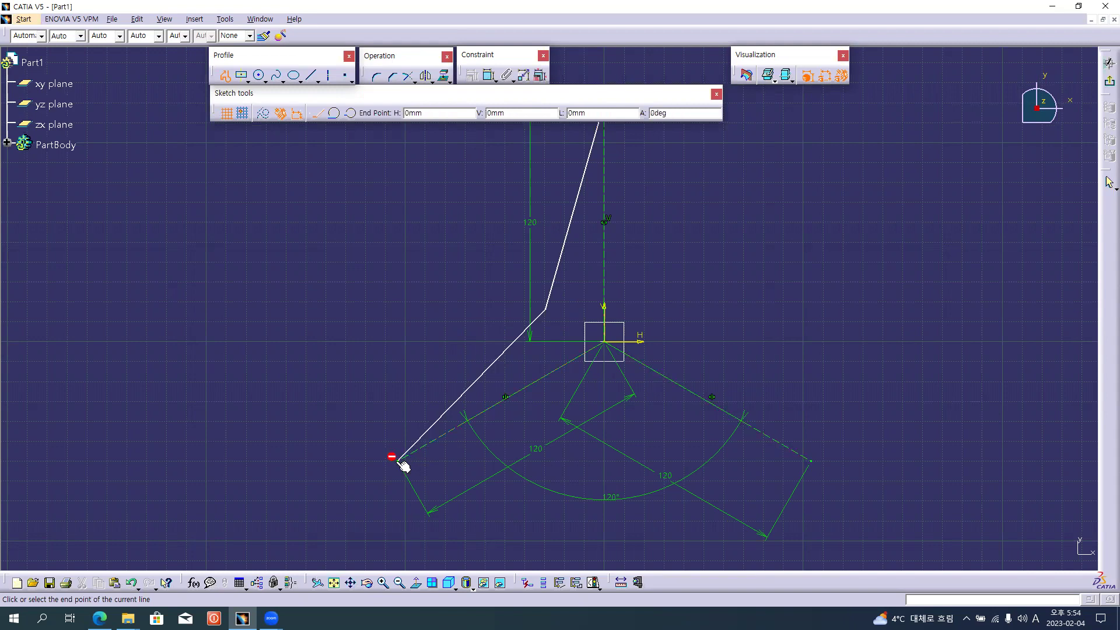
{"action": "left_click", "coordinate": [606, 403]}
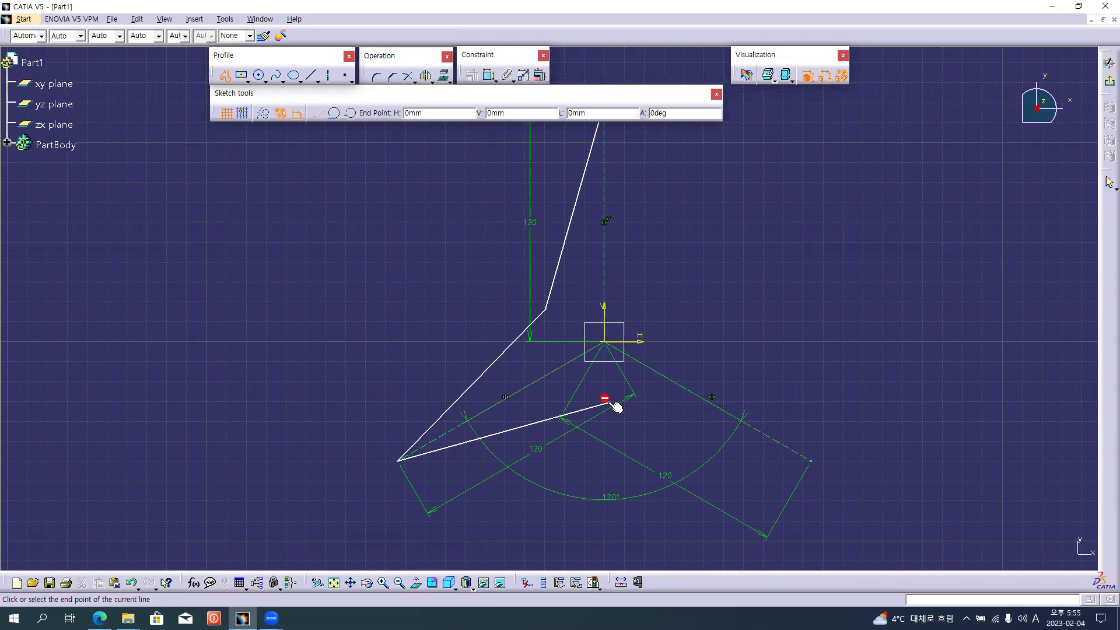
{"action": "left_click", "coordinate": [810, 461]}
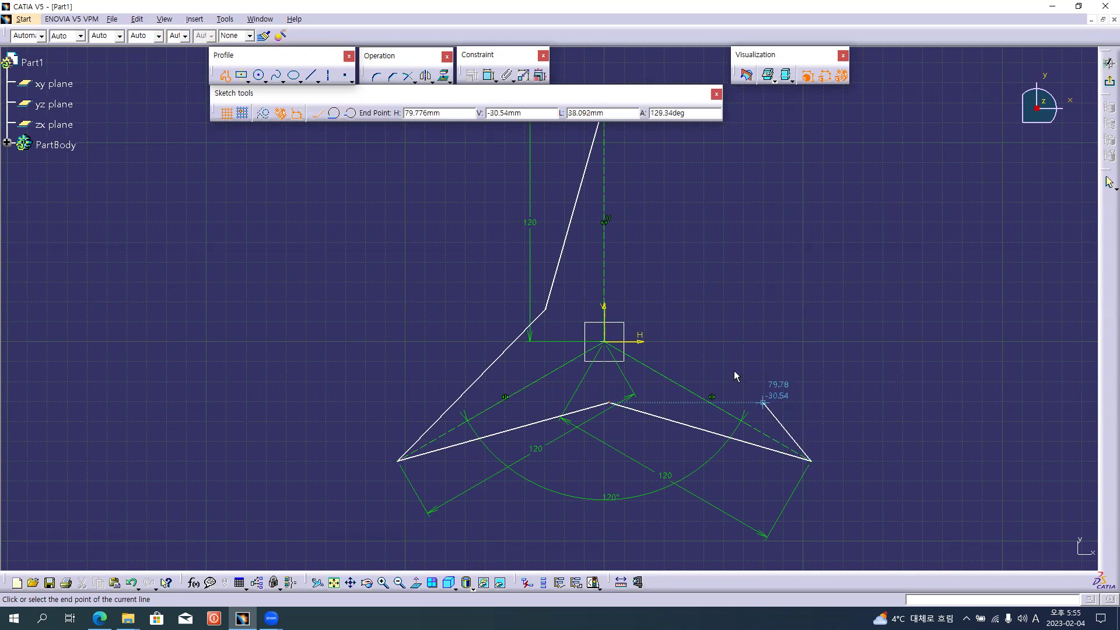
{"action": "left_click", "coordinate": [676, 308]}
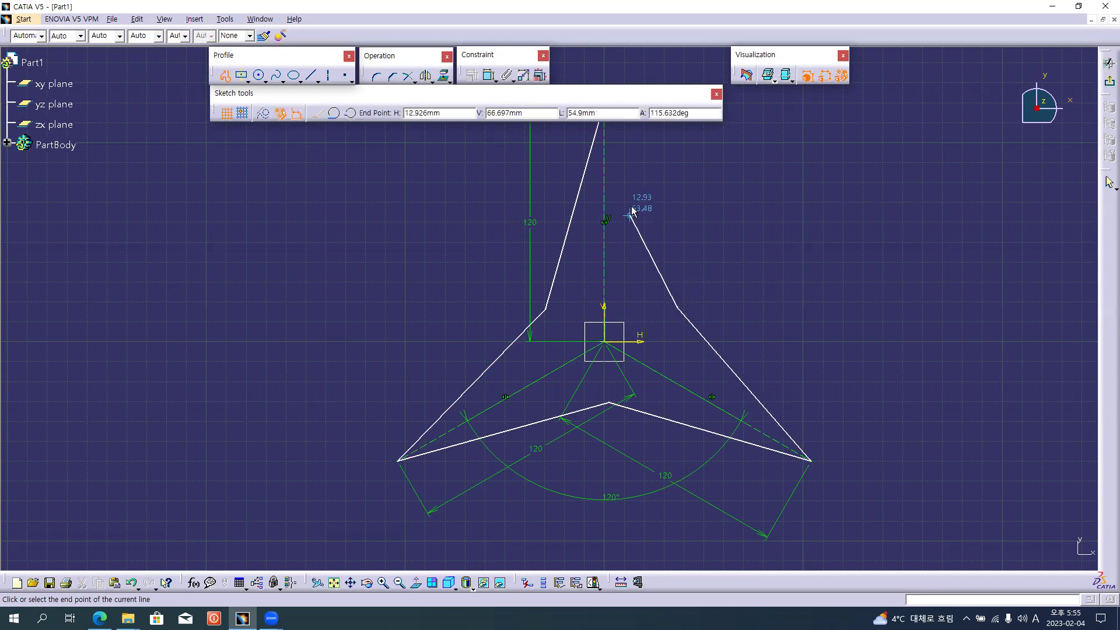
{"action": "middle_click_drag", "start_coordinate": [632, 211], "coordinate": [645, 298]}
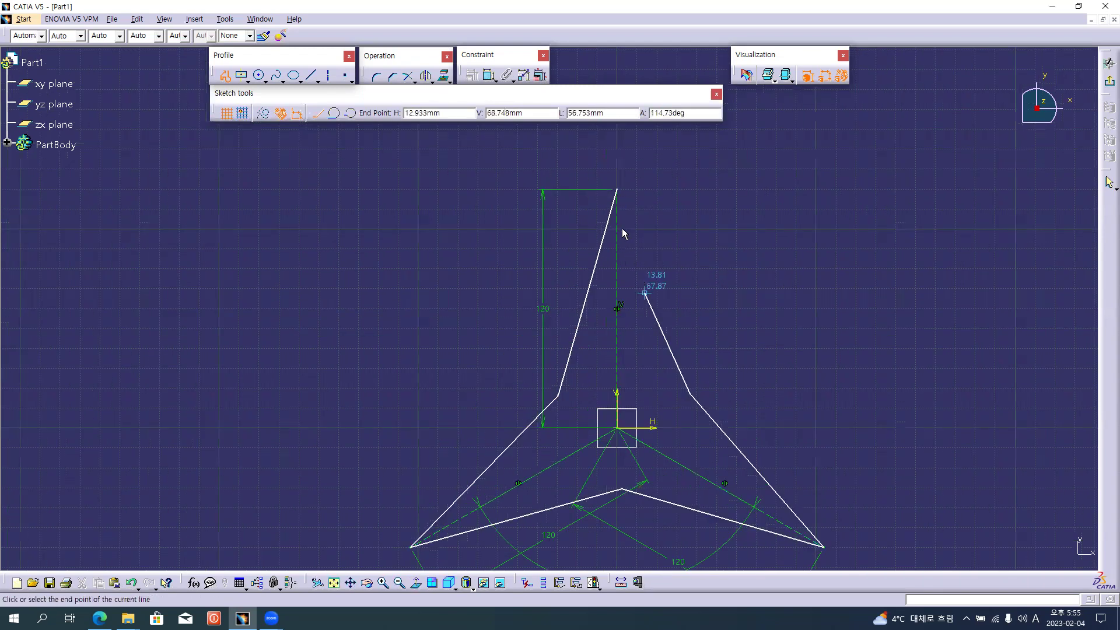
{"action": "left_click", "coordinate": [618, 191]}
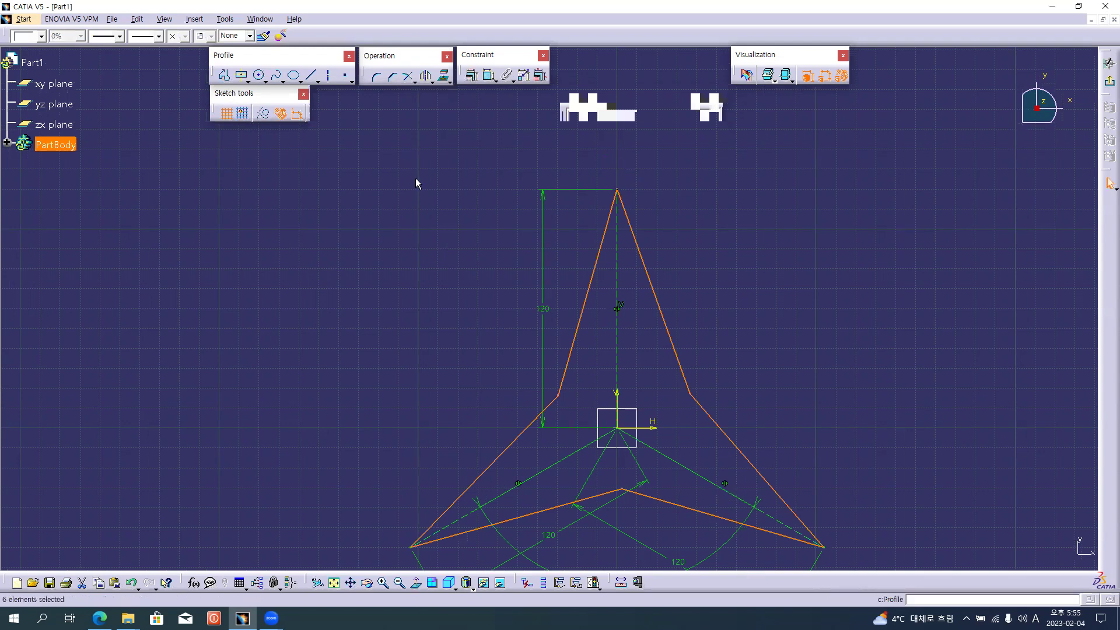
{"action": "middle_click_drag", "start_coordinate": [695, 281], "coordinate": [691, 278]}
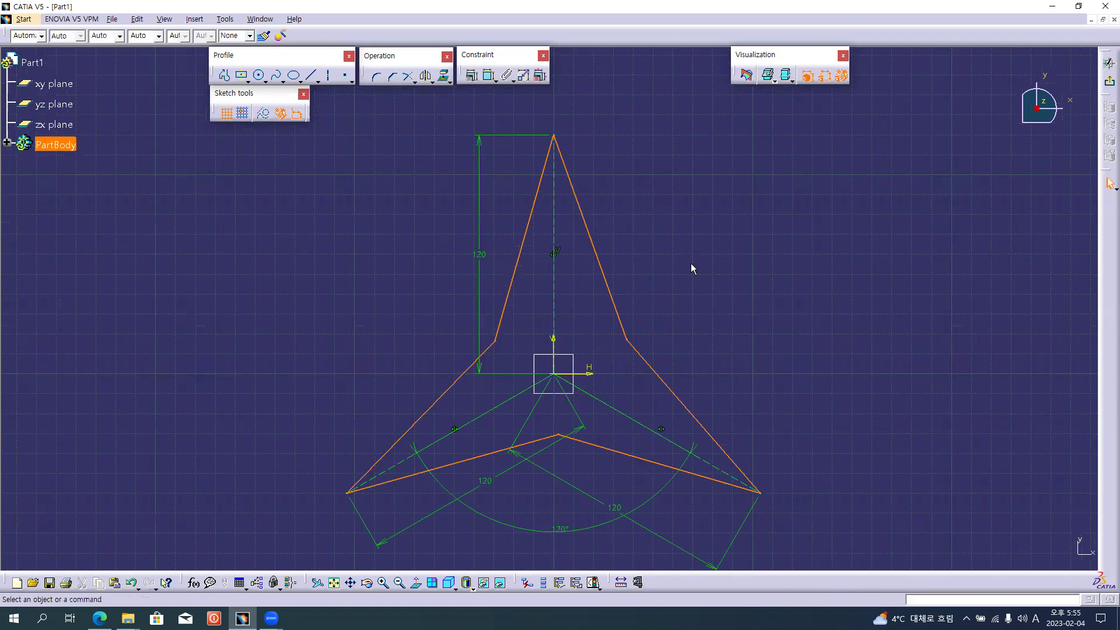
{"action": "left_click", "coordinate": [692, 269]}
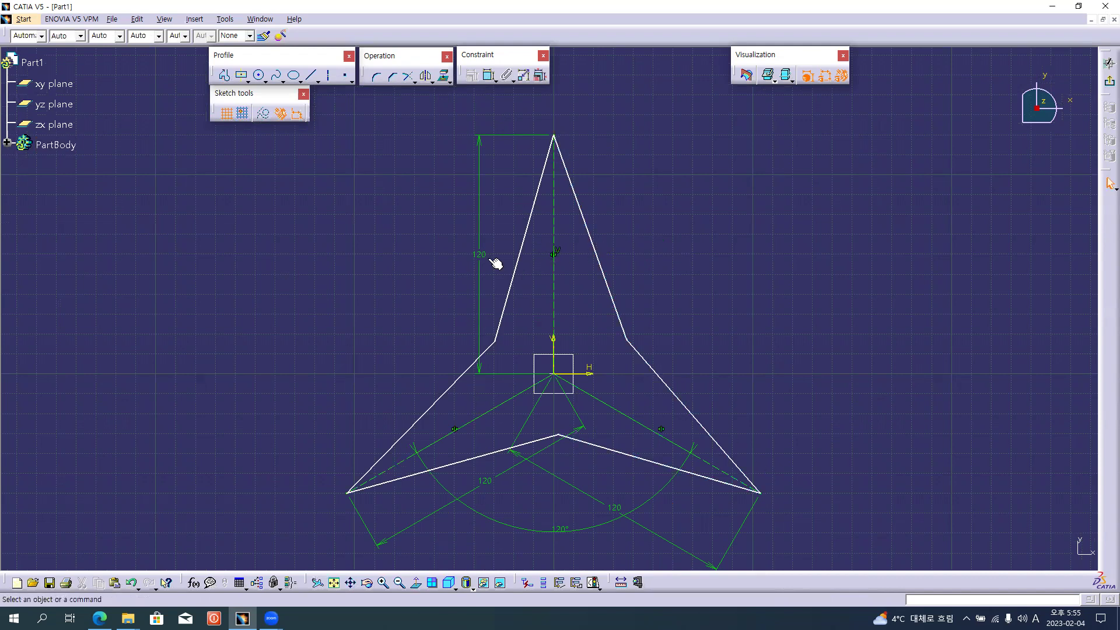
- Check the bracket drawing and constrain the upper arm's two profile lines to be symmetric about the vertical construction line
{"action": "key", "text": "alt+Tab"}
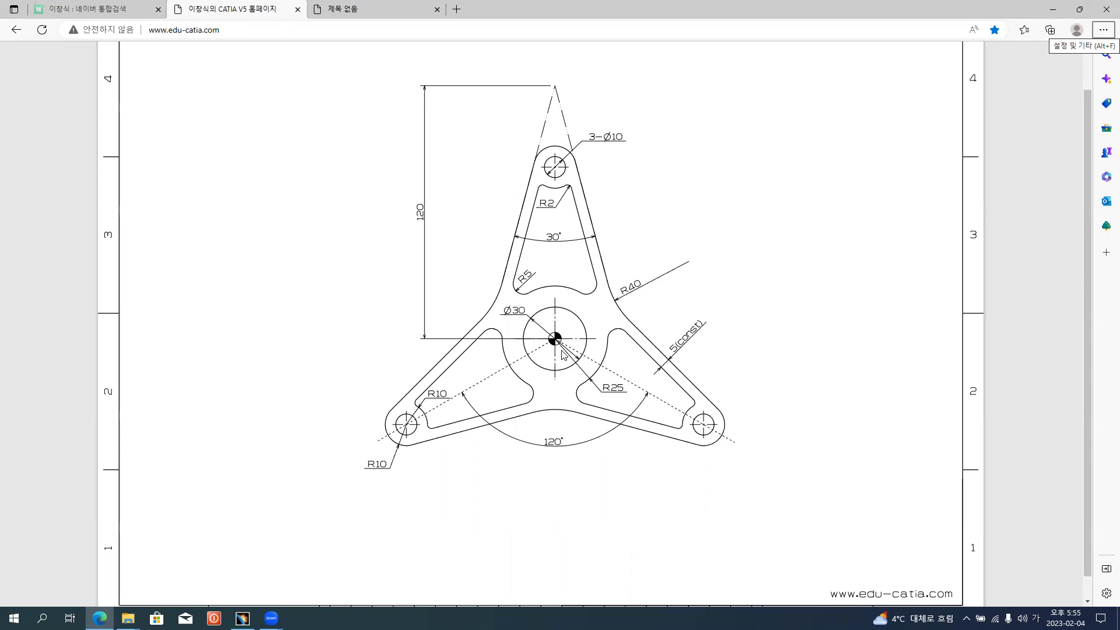
{"action": "key", "text": "alt+Tab"}
{"action": "left_click", "coordinate": [489, 77]}
{"action": "left_click", "coordinate": [526, 245]}
{"action": "left_click", "coordinate": [595, 251]}
{"action": "right_click", "coordinate": [565, 278]}
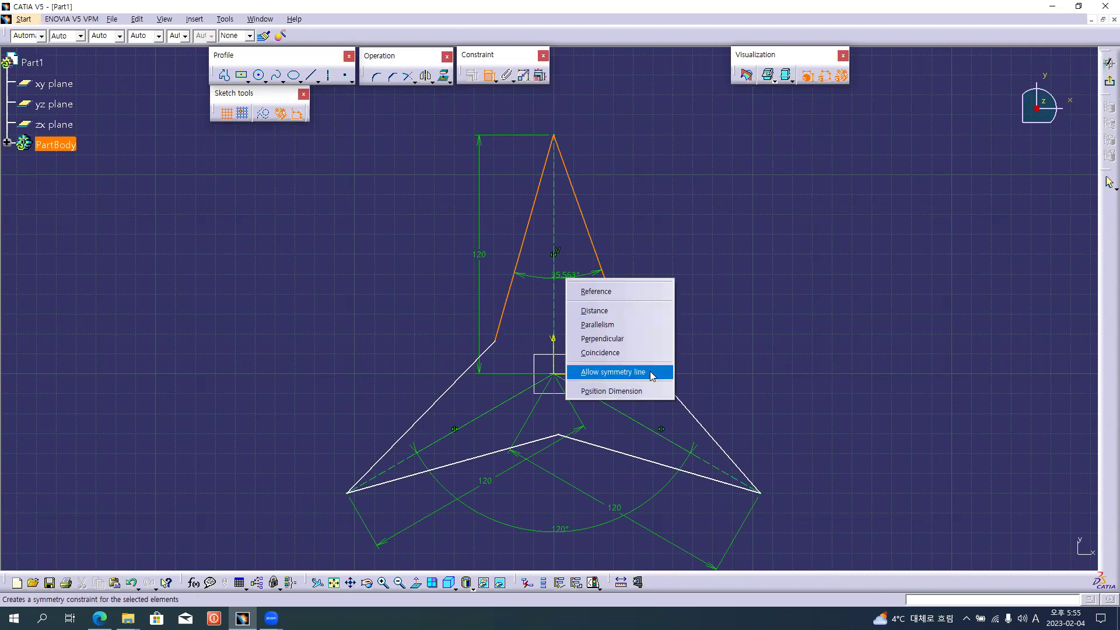
{"action": "left_click", "coordinate": [599, 375]}
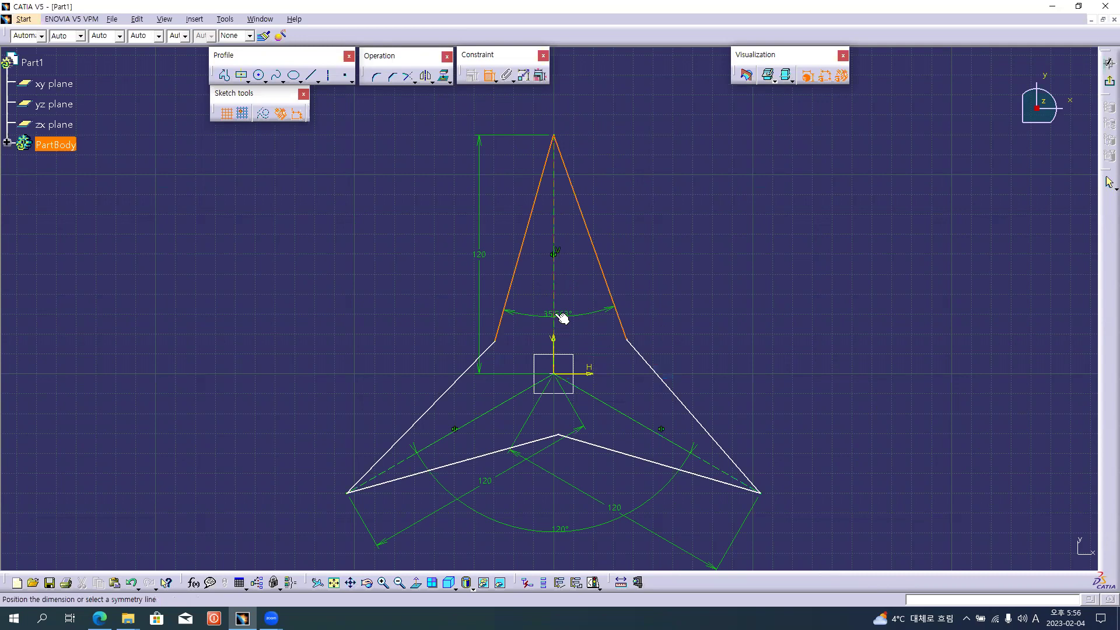
{"action": "left_click", "coordinate": [559, 312]}
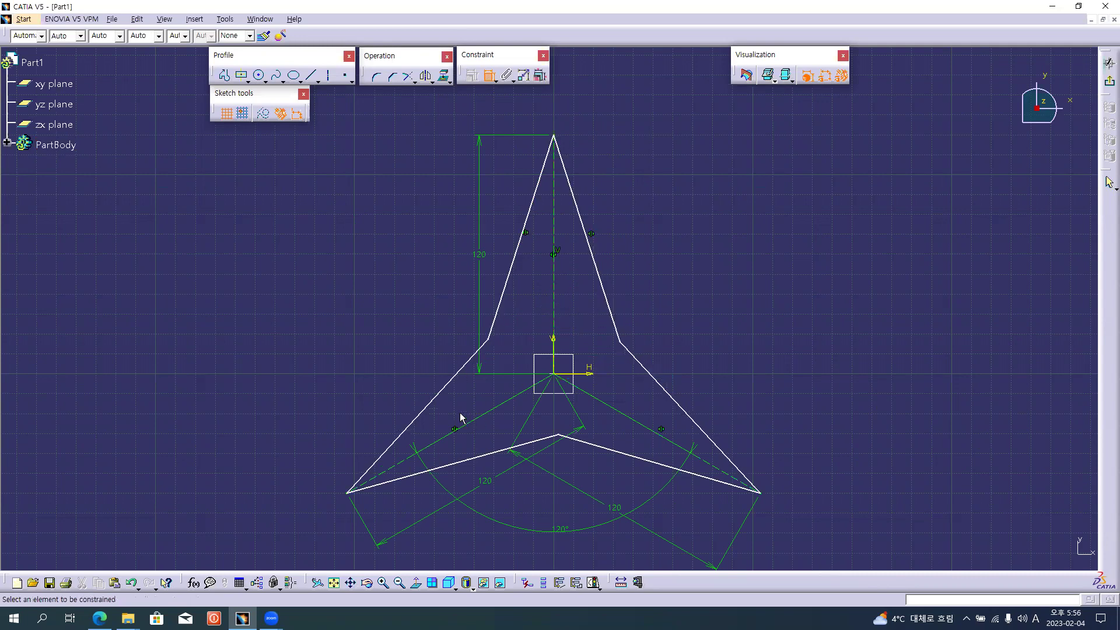
- Constrain the lower-left arm's two profile lines to be symmetric about that arm's construction line
{"action": "middle_click_drag", "start_coordinate": [516, 314], "coordinate": [521, 294]}
{"action": "middle_click_drag", "start_coordinate": [561, 184], "coordinate": [562, 177]}
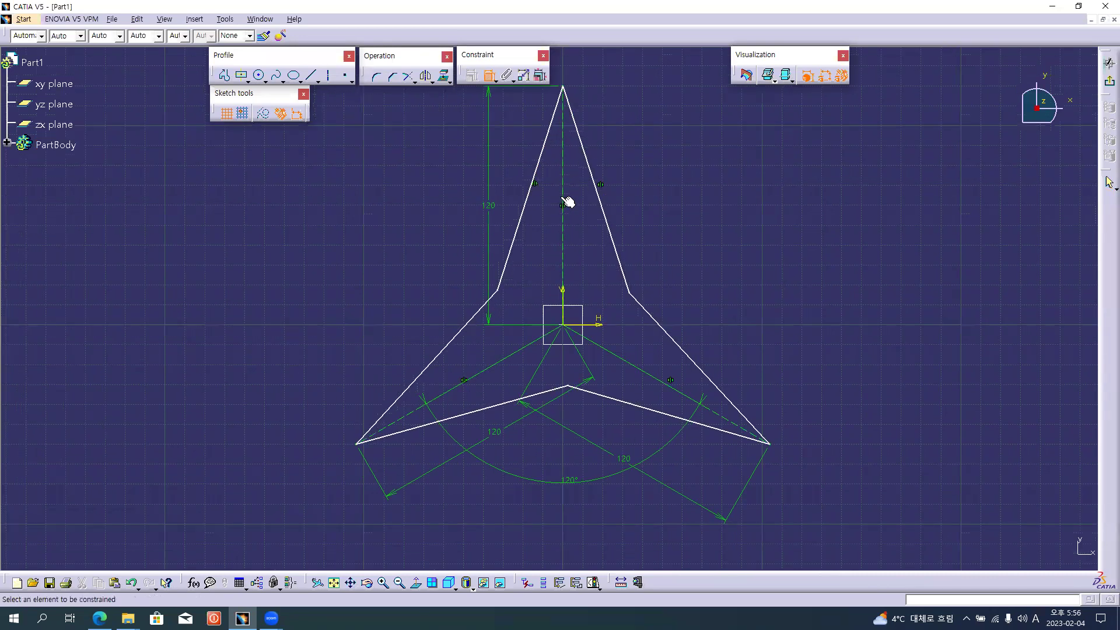
{"action": "left_click", "coordinate": [458, 341]}
{"action": "left_click", "coordinate": [486, 411]}
{"action": "right_click", "coordinate": [494, 386]}
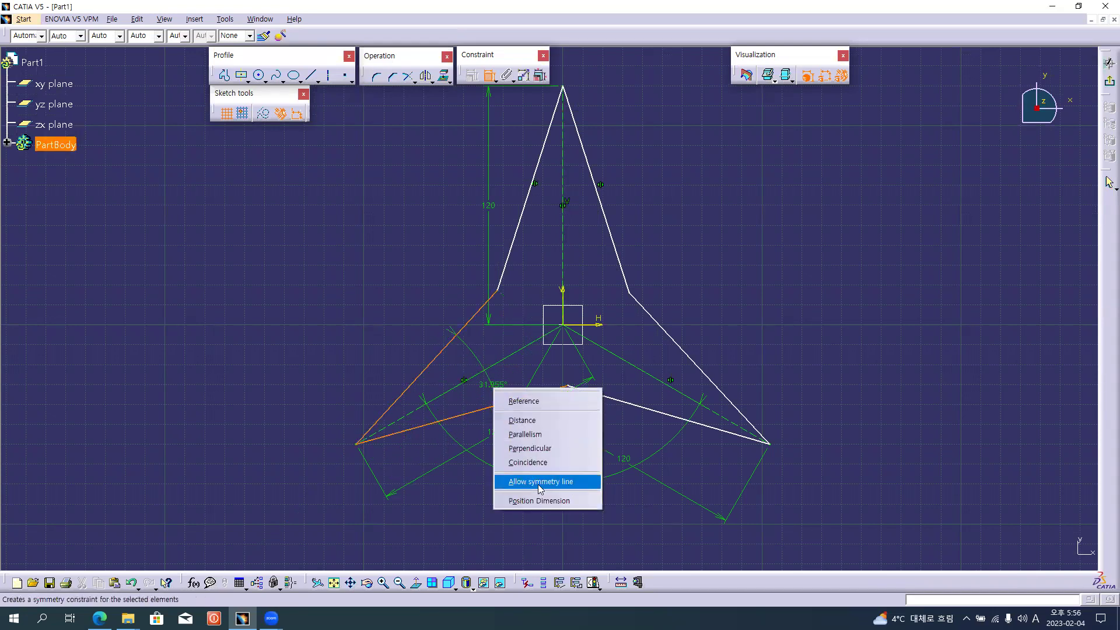
{"action": "left_click", "coordinate": [551, 482]}
{"action": "left_click", "coordinate": [479, 379]}
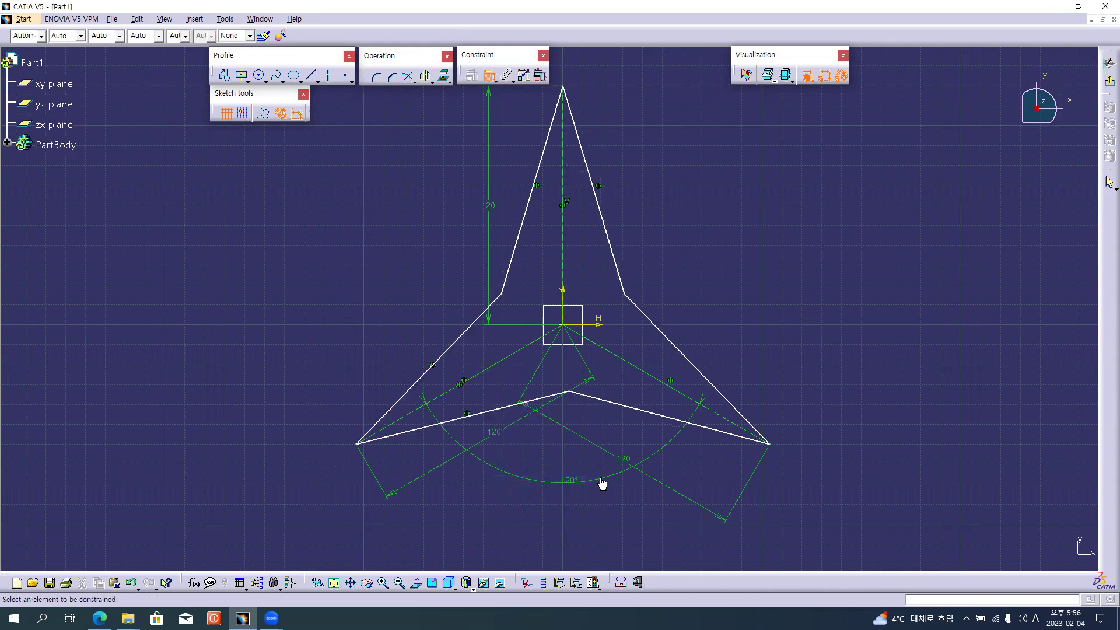
- Constrain the lower-right arm's two profile lines to be symmetric about that arm's construction line
{"action": "left_click", "coordinate": [697, 370]}
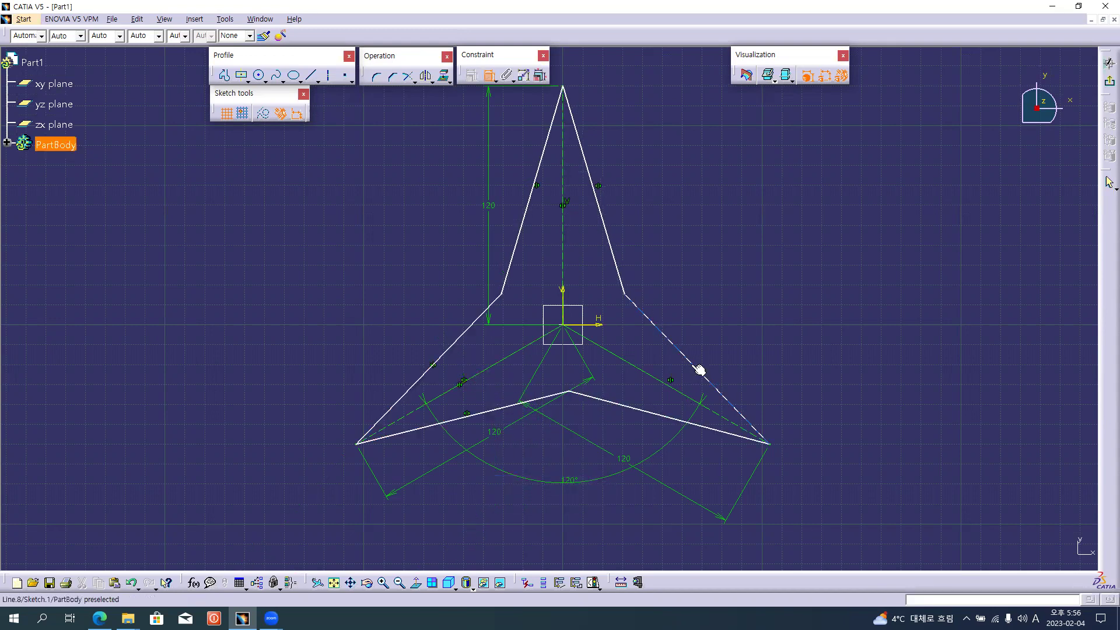
{"action": "left_click", "coordinate": [636, 408]}
{"action": "right_click", "coordinate": [644, 381]}
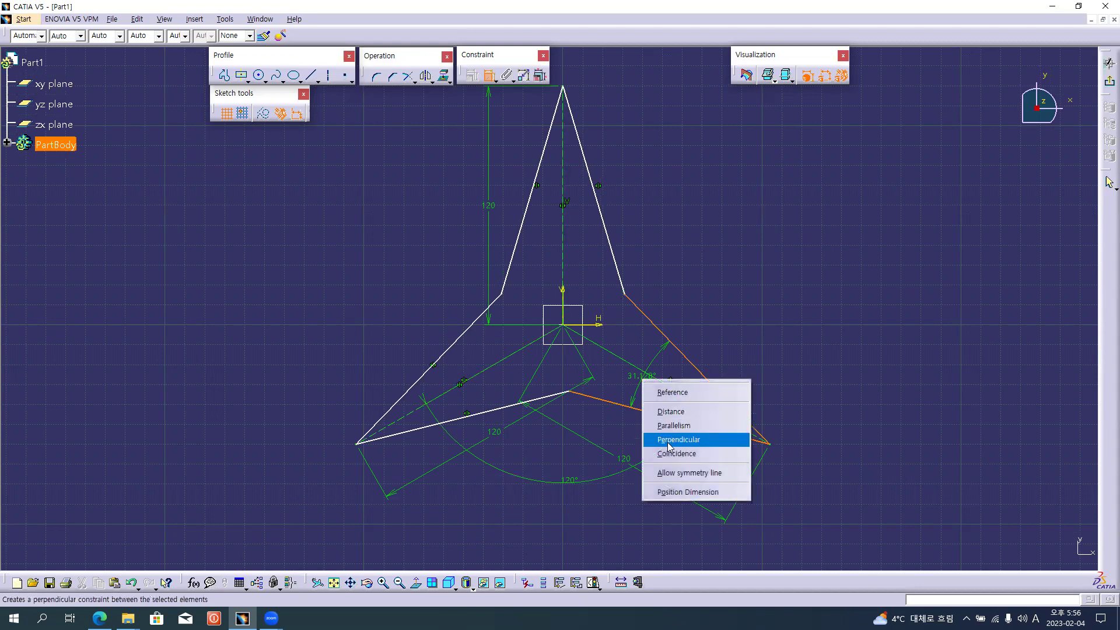
{"action": "left_click", "coordinate": [680, 473]}
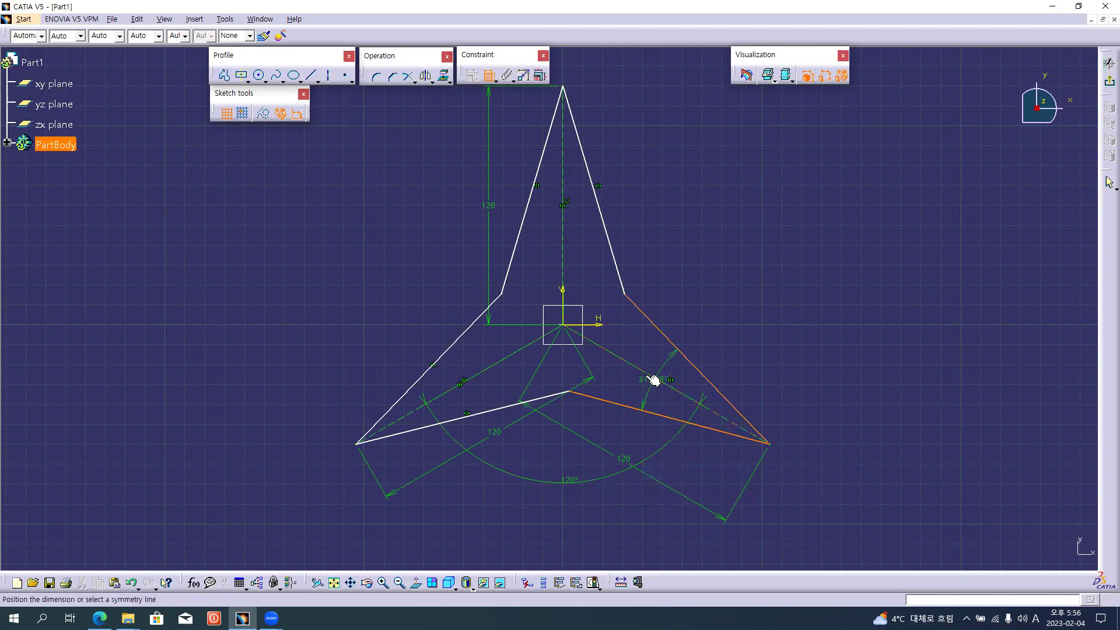
{"action": "left_click", "coordinate": [633, 363]}
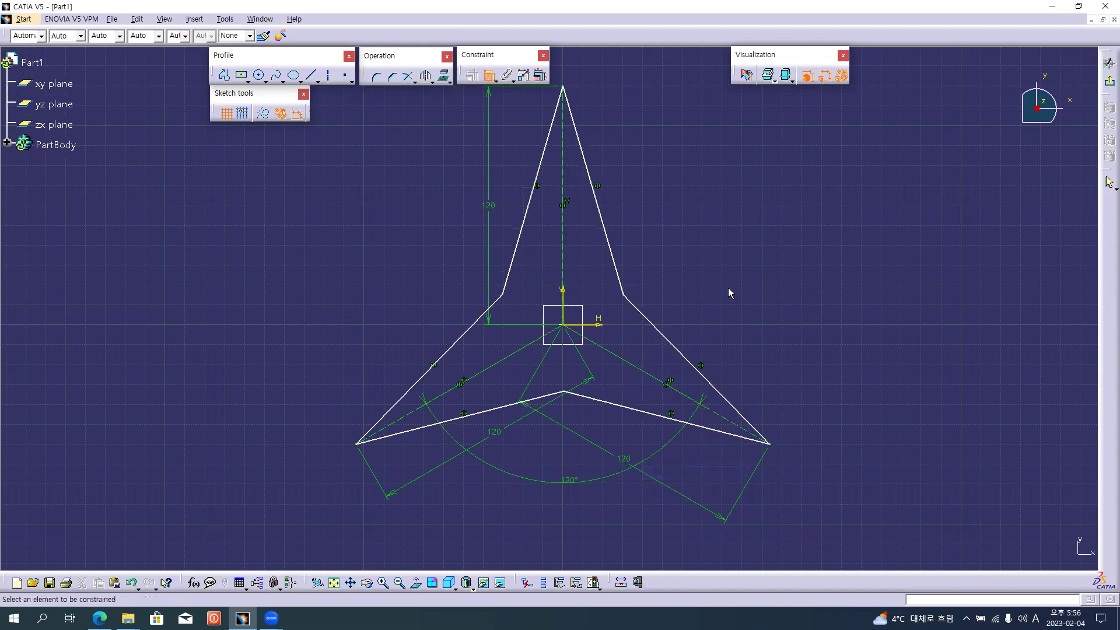
- Dimension the angle between the upper arm's two profile lines and place it inside the arm
{"action": "left_click", "coordinate": [539, 170]}
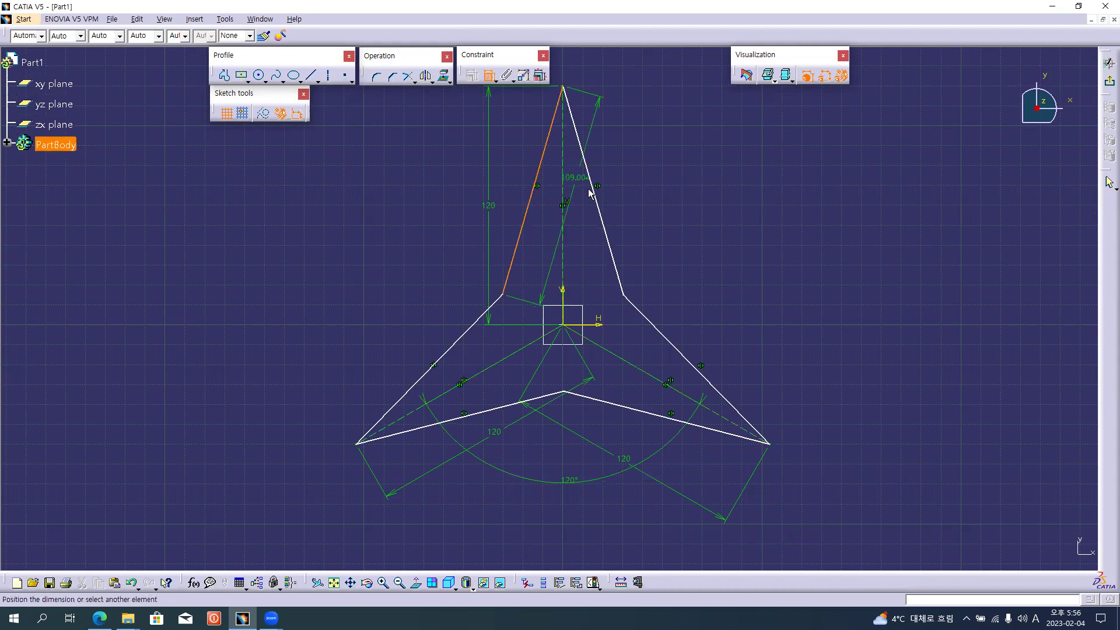
{"action": "left_click", "coordinate": [595, 197]}
{"action": "left_click", "coordinate": [579, 219]}
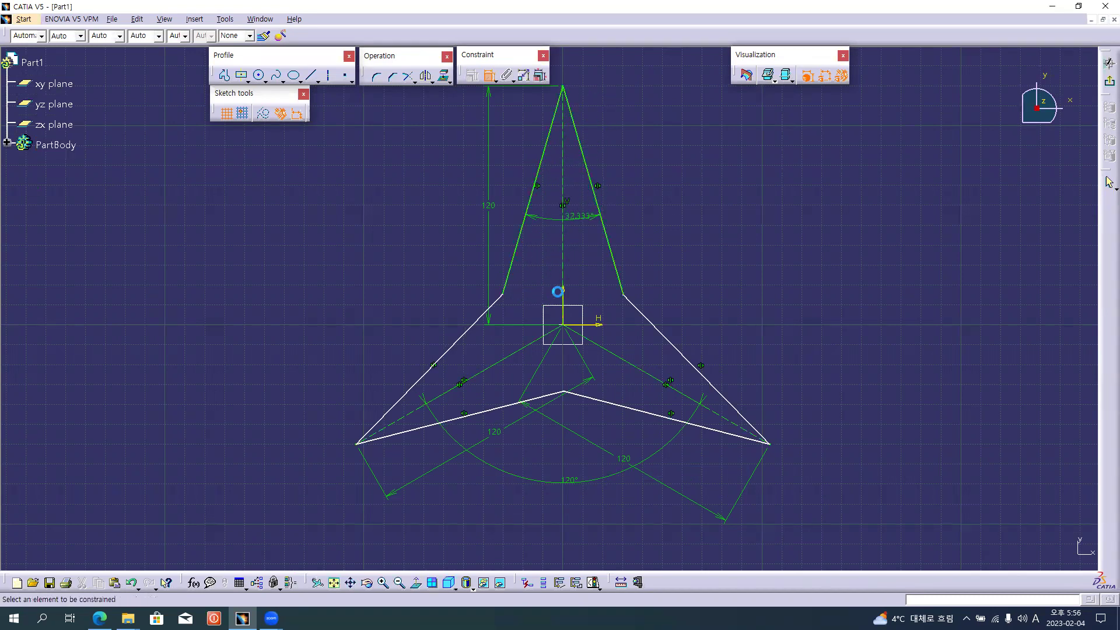
- Dimension the angle between the two profile lines of the lower-left arm and of the lower-right arm, placing each inside its arm
{"action": "left_click", "coordinate": [453, 360]}
{"action": "left_click", "coordinate": [474, 413]}
{"action": "left_click", "coordinate": [476, 389]}
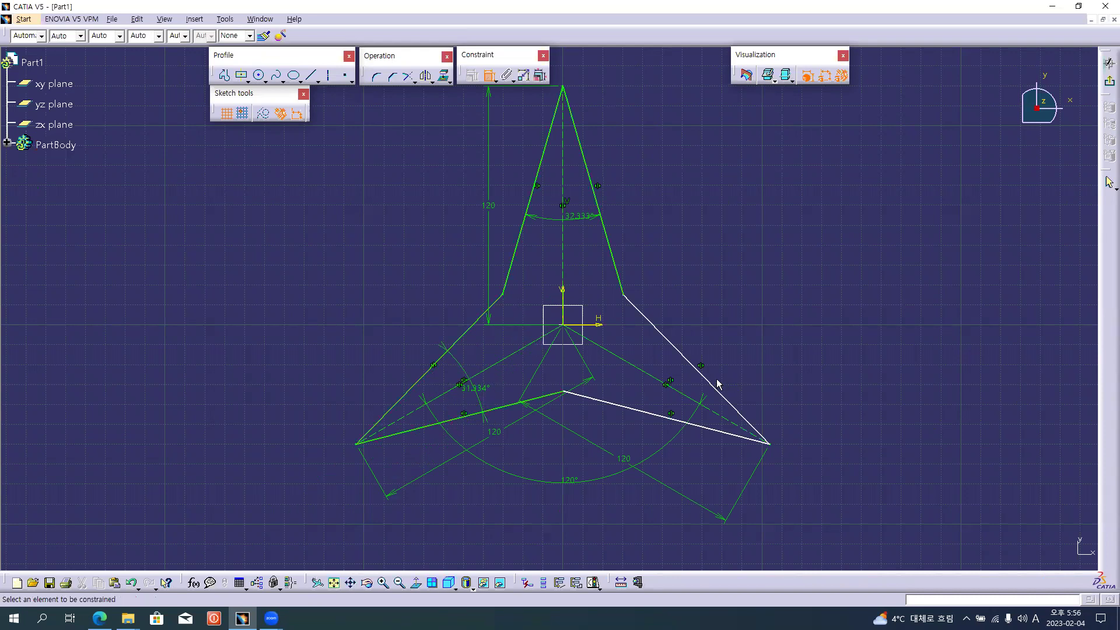
{"action": "left_click", "coordinate": [693, 367]}
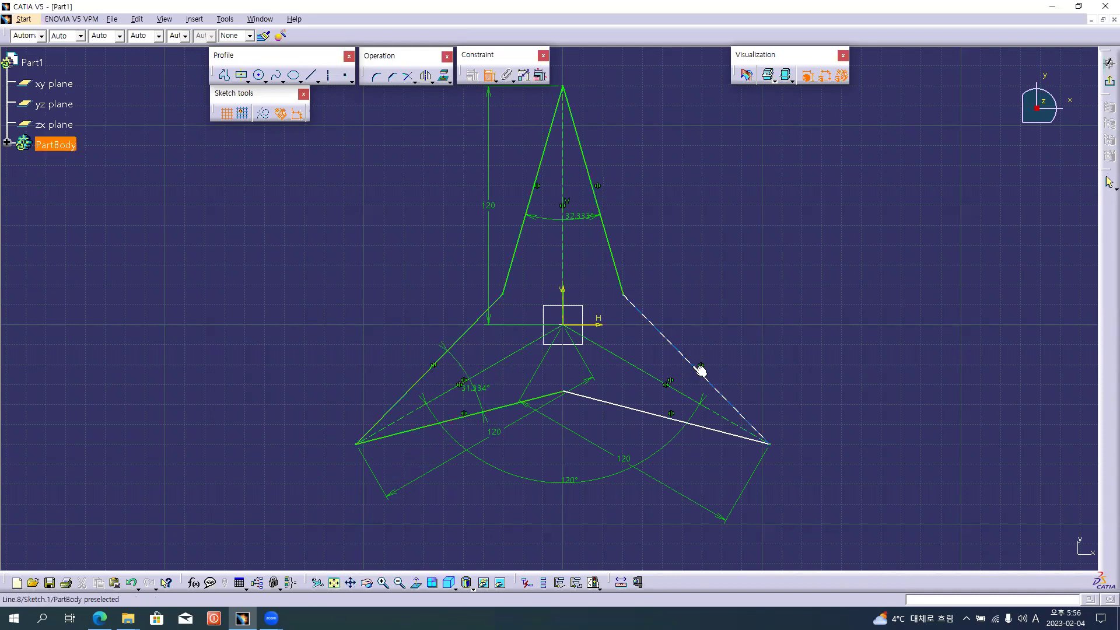
{"action": "left_click", "coordinate": [641, 412]}
{"action": "left_click", "coordinate": [646, 393]}
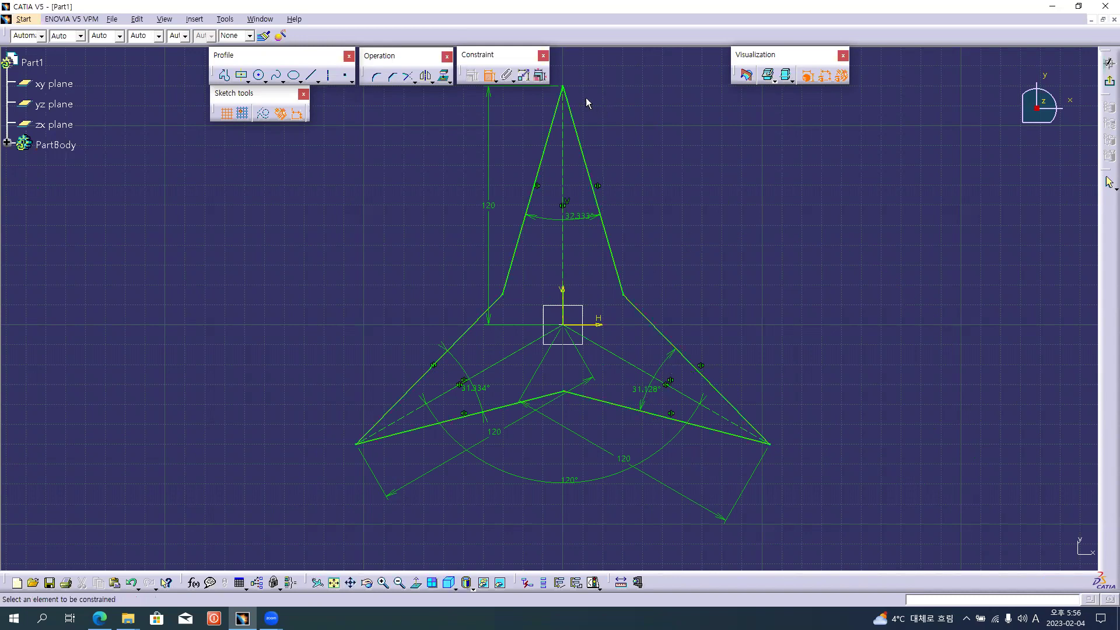
- Set the profile angles of all three arms to 30° together with Edit Multi-Constraint
{"action": "left_click", "coordinate": [541, 76]}
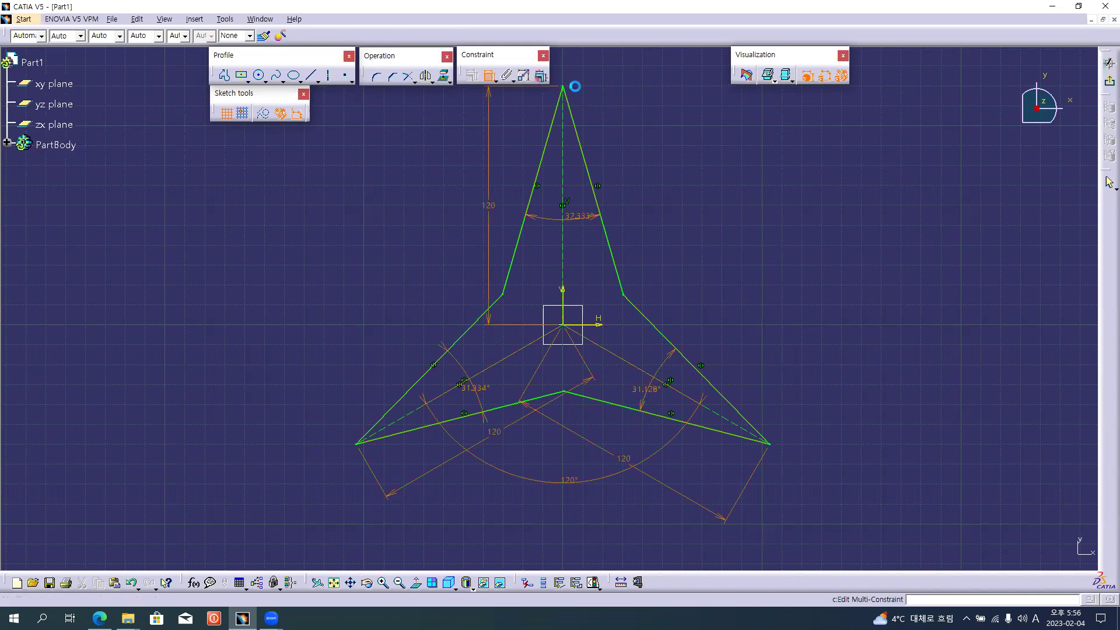
{"action": "left_click", "coordinate": [584, 222]}
{"action": "type", "text": "30"}
{"action": "left_click", "coordinate": [477, 387]}
{"action": "type", "text": "30"}
{"action": "left_click", "coordinate": [645, 390]}
{"action": "type", "text": "30"}
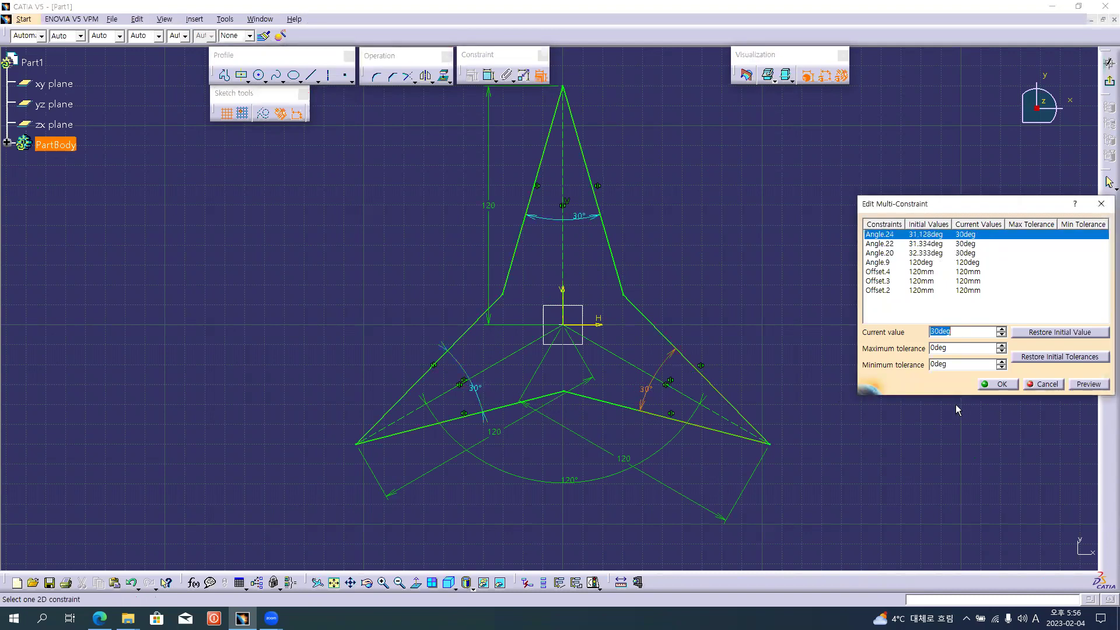
{"action": "left_click", "coordinate": [1012, 386]}
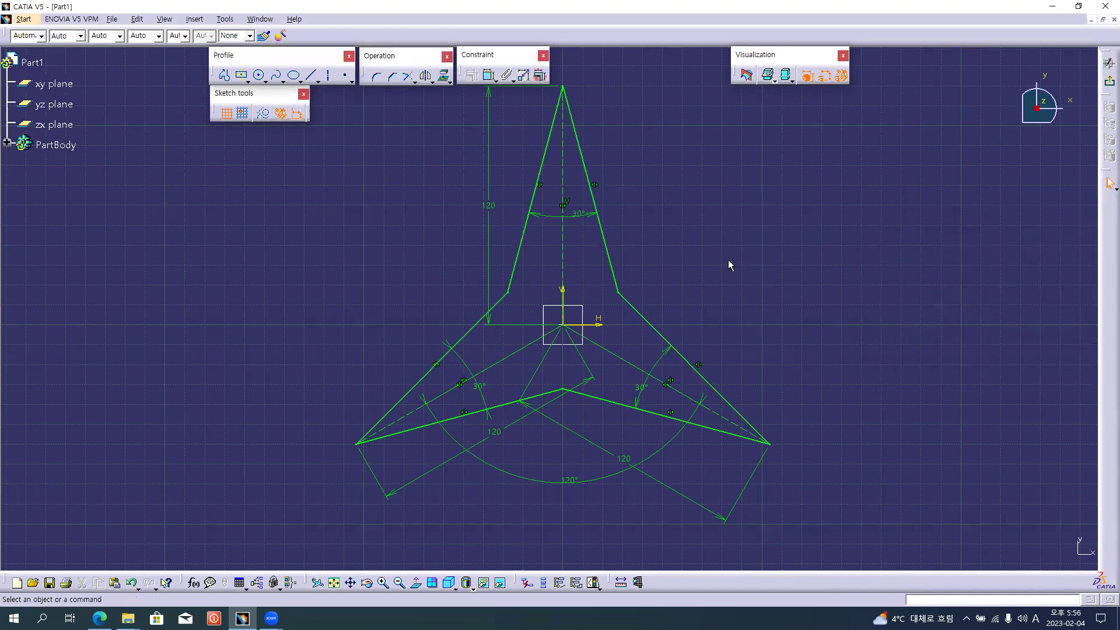
- Check the bracket drawing and round the three outer arm tips together with 10 mm corners
{"action": "key", "text": "alt+Tab"}
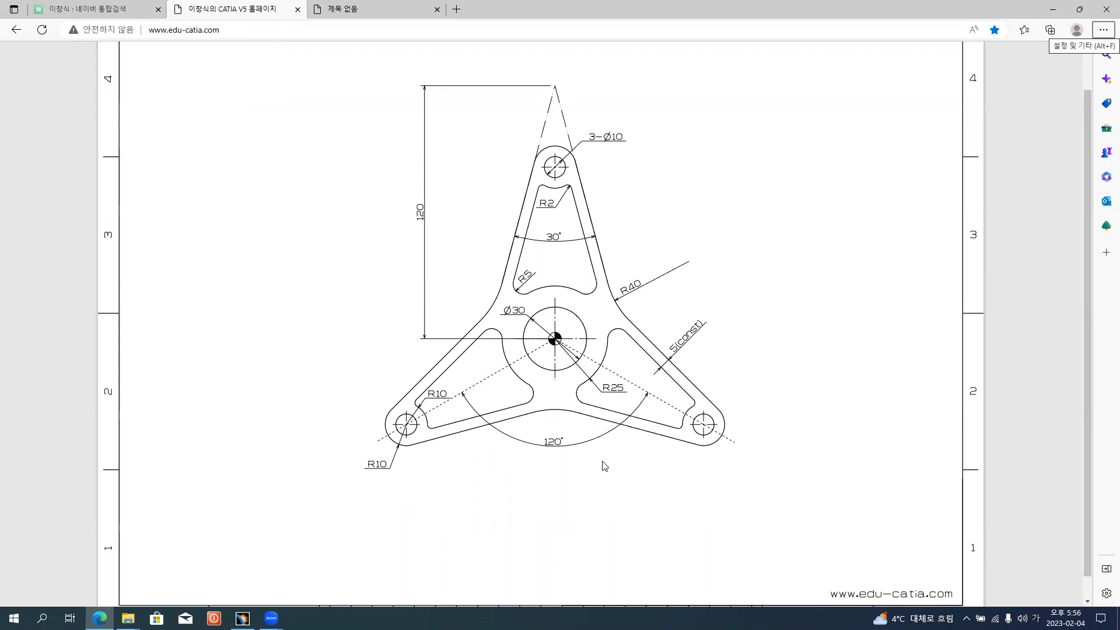
{"action": "key", "text": "alt+Tab"}
{"action": "middle_click_drag", "start_coordinate": [523, 168], "coordinate": [527, 170]}
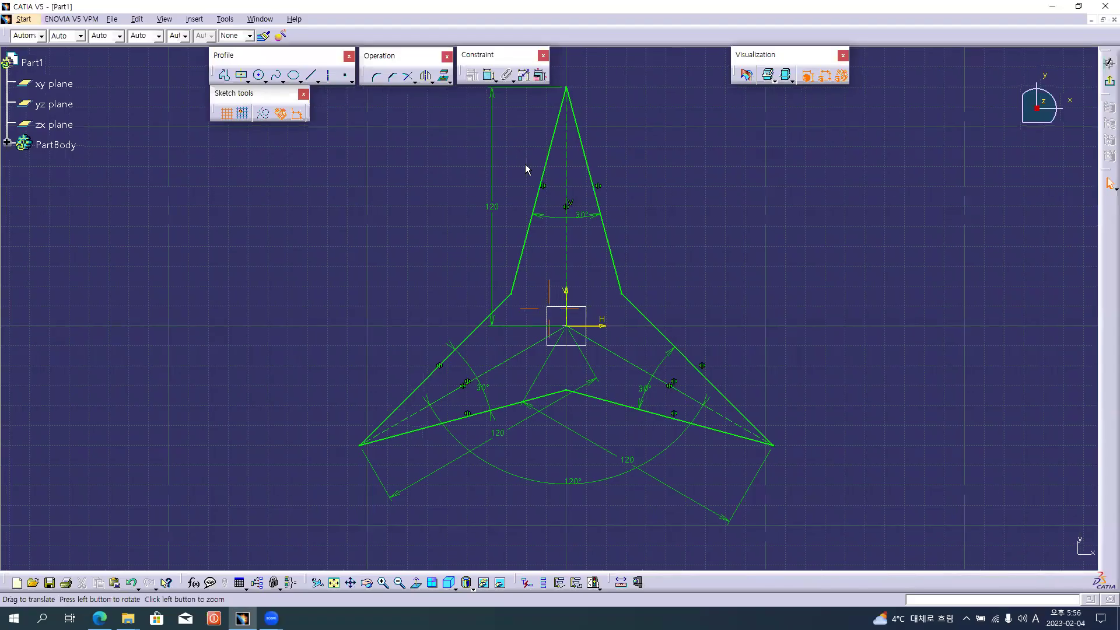
{"action": "middle_click_drag", "start_coordinate": [571, 115], "coordinate": [579, 108]}
{"action": "left_click", "coordinate": [577, 105]}
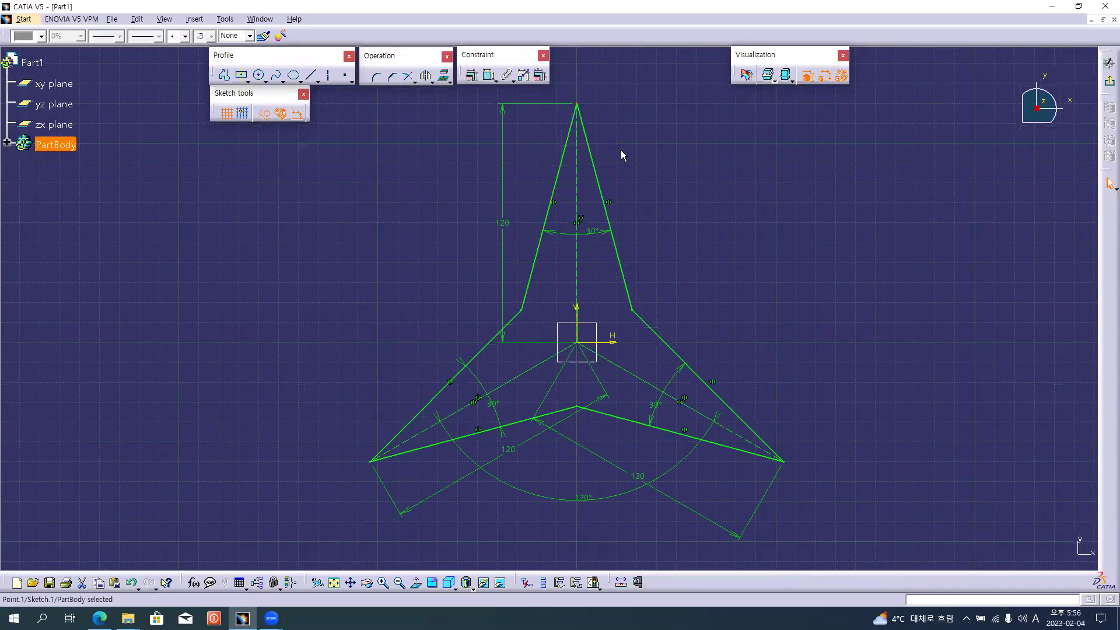
{"action": "left_click", "coordinate": [370, 460], "text": "ctrl"}
{"action": "left_click", "coordinate": [782, 462], "text": "ctrl"}
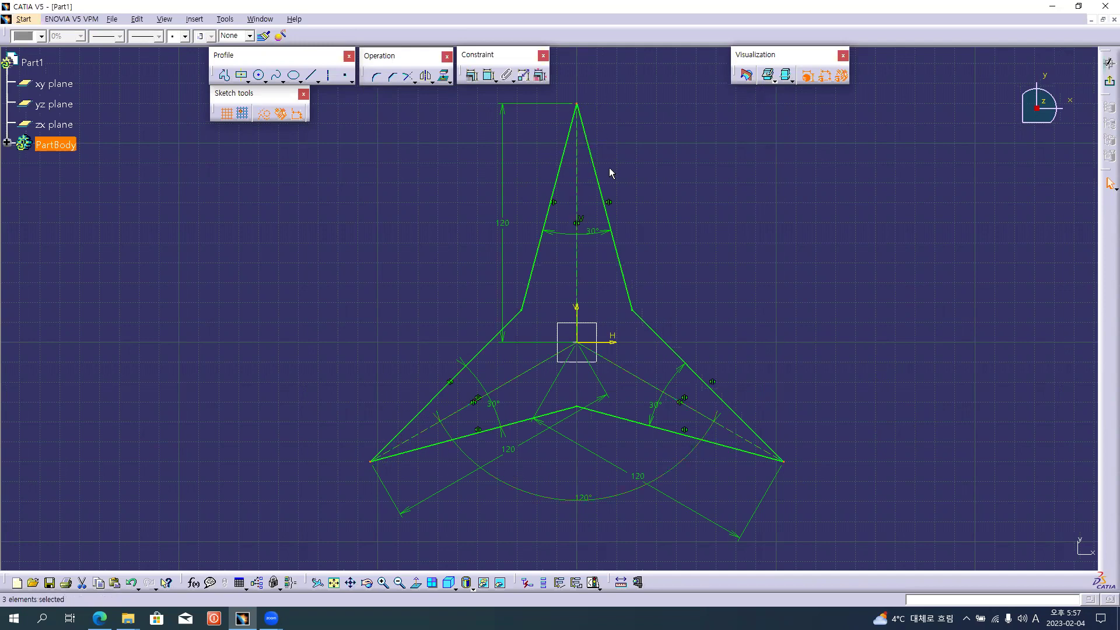
{"action": "left_click", "coordinate": [375, 78]}
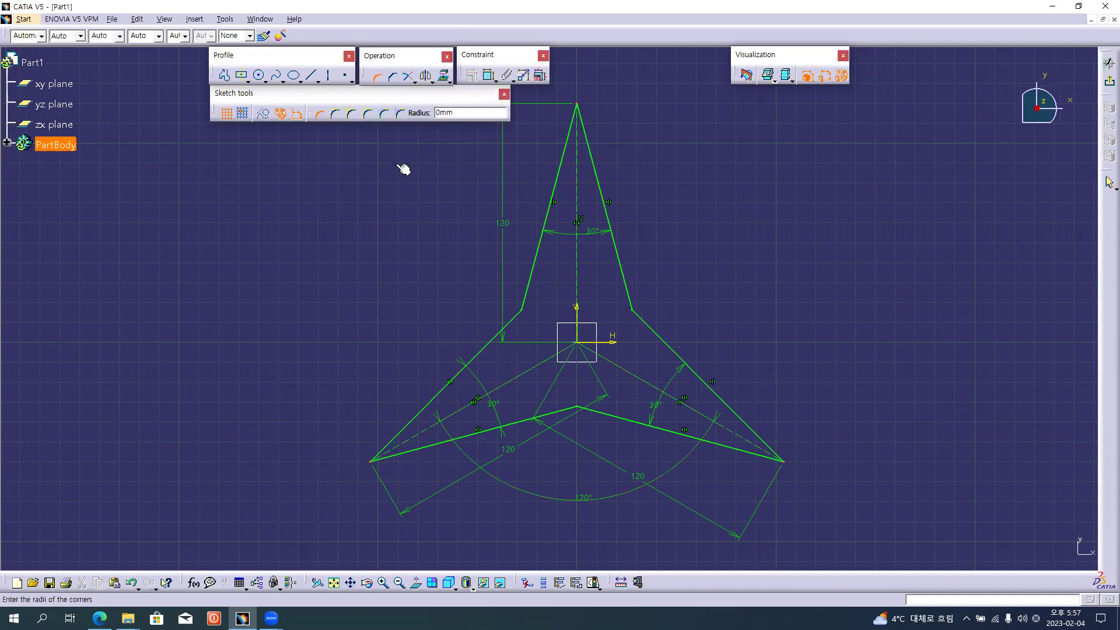
{"action": "type", "text": "10"}
{"action": "key", "text": "Return"}
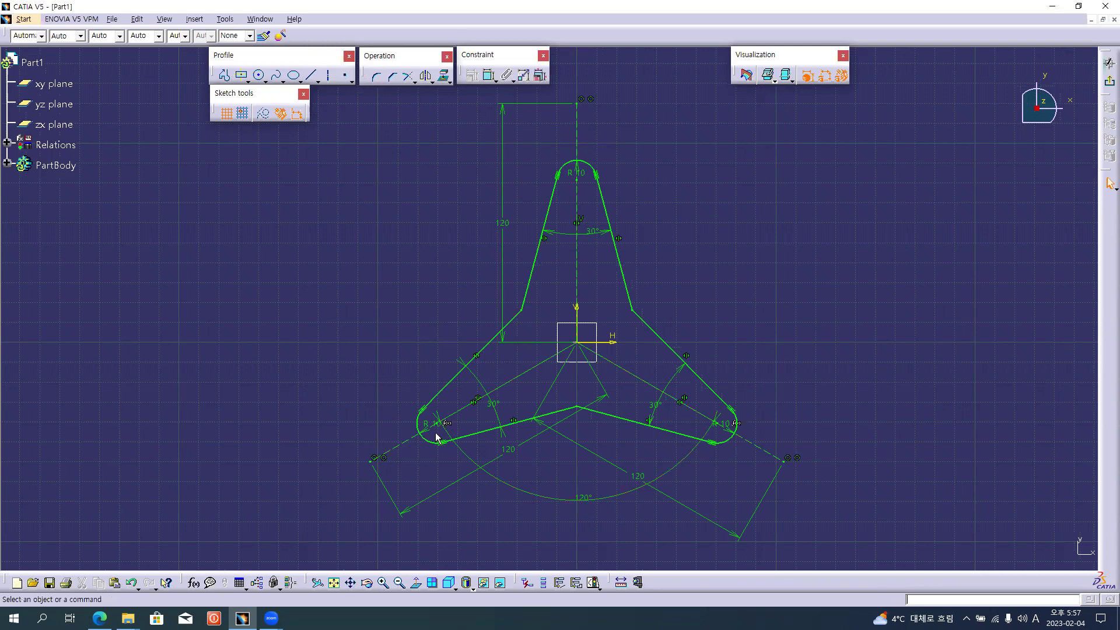
- Move the three R 10 dimension labels outside the rounded arm tips
{"action": "left_click_drag", "start_coordinate": [430, 442], "coordinate": [416, 465]}
{"action": "left_click_drag", "start_coordinate": [727, 435], "coordinate": [733, 470]}
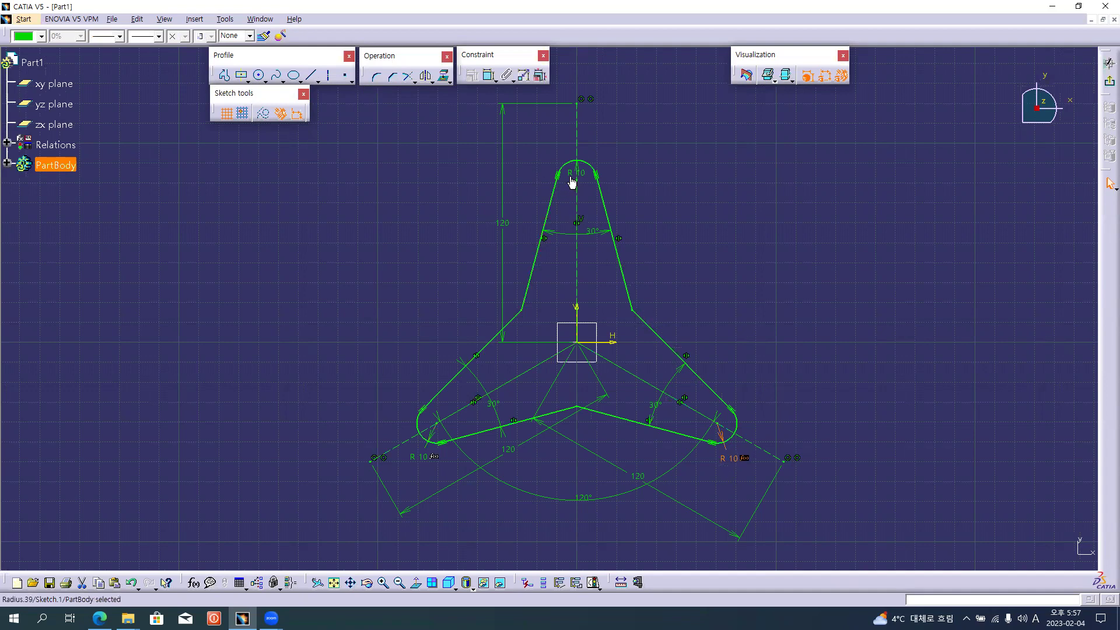
{"action": "left_click_drag", "start_coordinate": [580, 175], "coordinate": [597, 151]}
{"action": "left_click", "coordinate": [650, 190]}
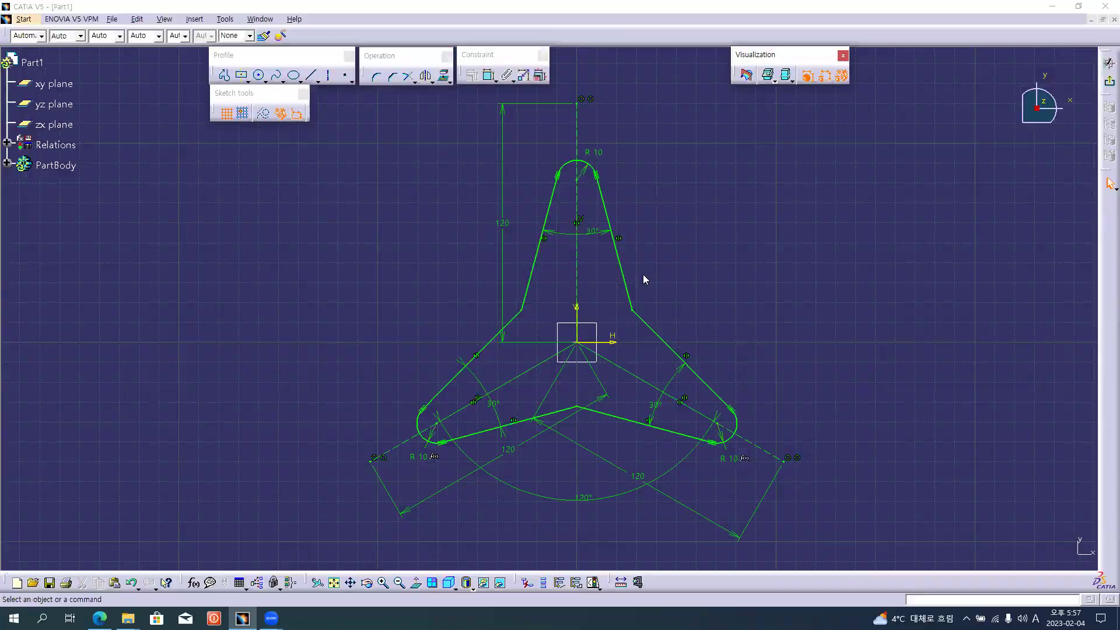
- Check the drawing and round the three inner corners between the arms with 40 mm corners, shifting the right-hand radius label clear of the profile
{"action": "key", "text": "alt+Tab"}
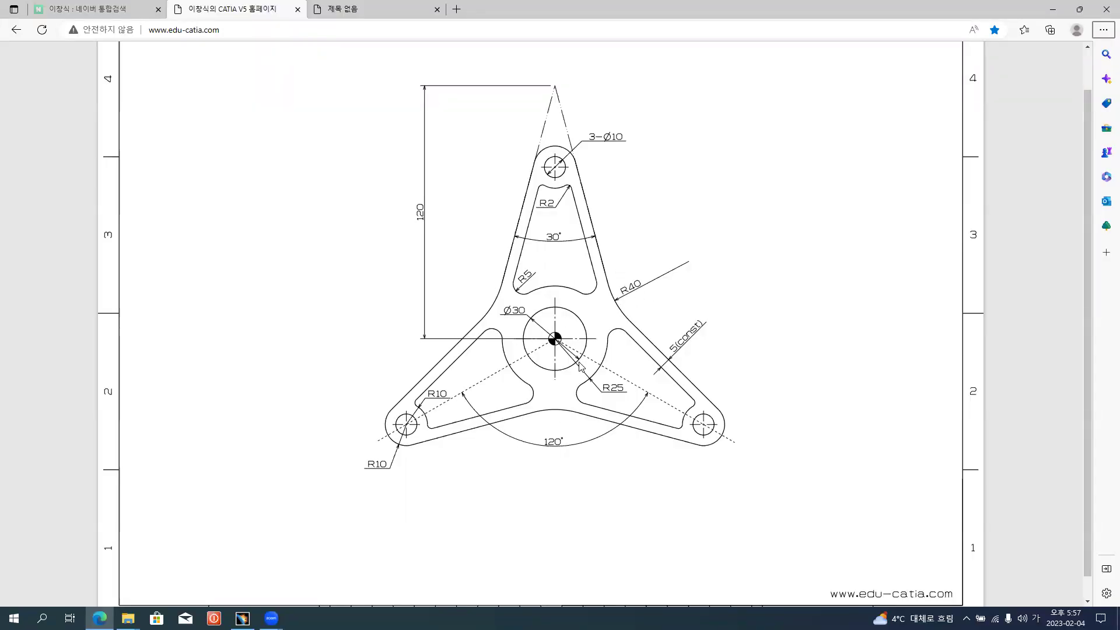
{"action": "key", "text": "alt+Tab"}
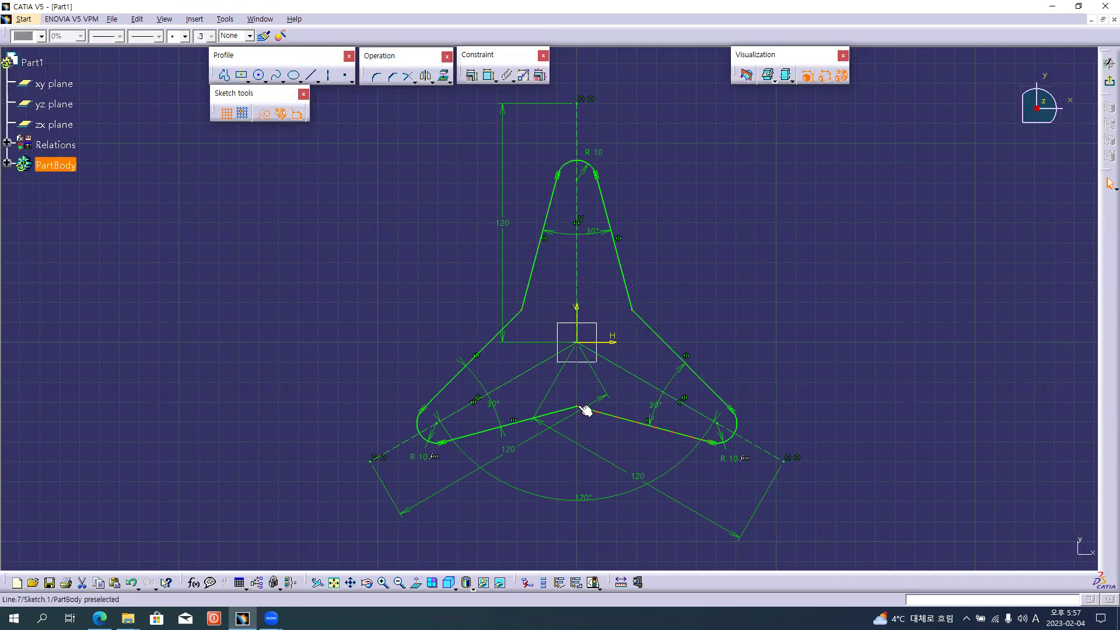
{"action": "left_click", "coordinate": [377, 77]}
{"action": "left_click", "coordinate": [377, 76]}
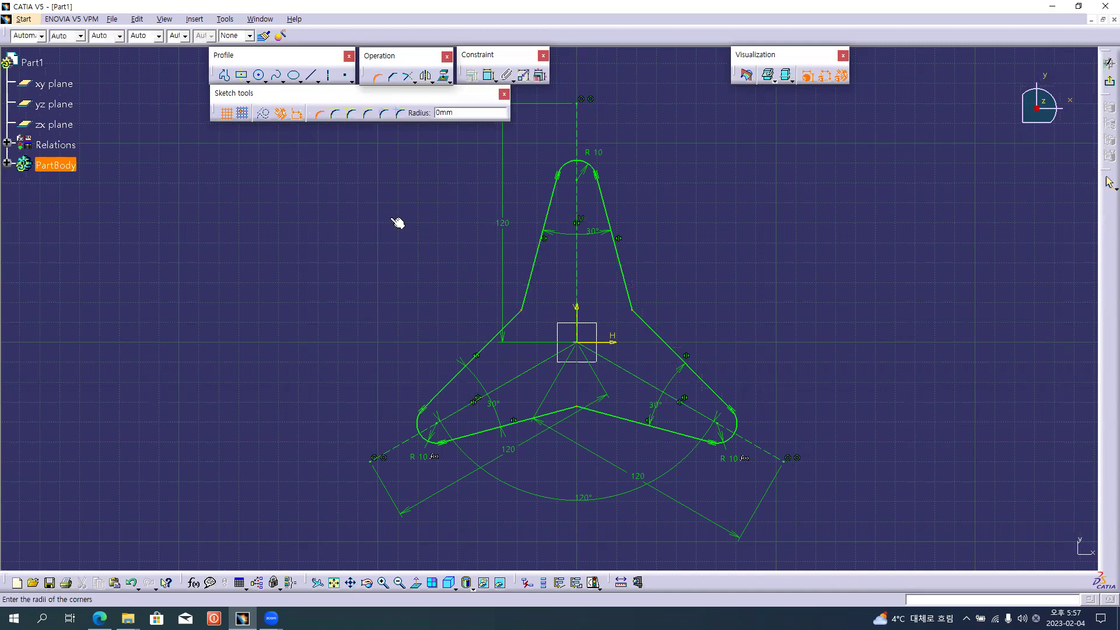
{"action": "type", "text": "40"}
{"action": "key", "text": "Return"}
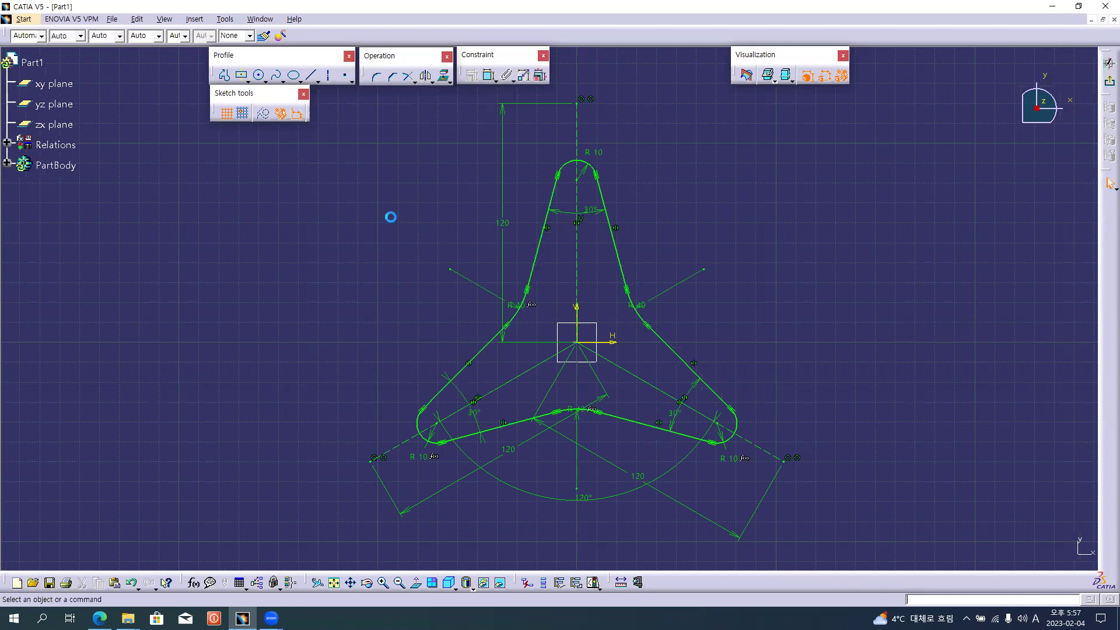
{"action": "left_click", "coordinate": [670, 292]}
{"action": "left_click", "coordinate": [643, 217]}
- Consult the enlarged drawing and draw two concentric circles at the sketch origin with radii of about 16 mm and 25 mm
{"action": "middle_click_drag", "start_coordinate": [660, 239], "coordinate": [659, 178]}
{"action": "key", "text": "alt+Tab"}
{"action": "scroll", "coordinate": [558, 186], "scroll_direction": "up", "scroll_amount": 3, "text": "ctrl"}
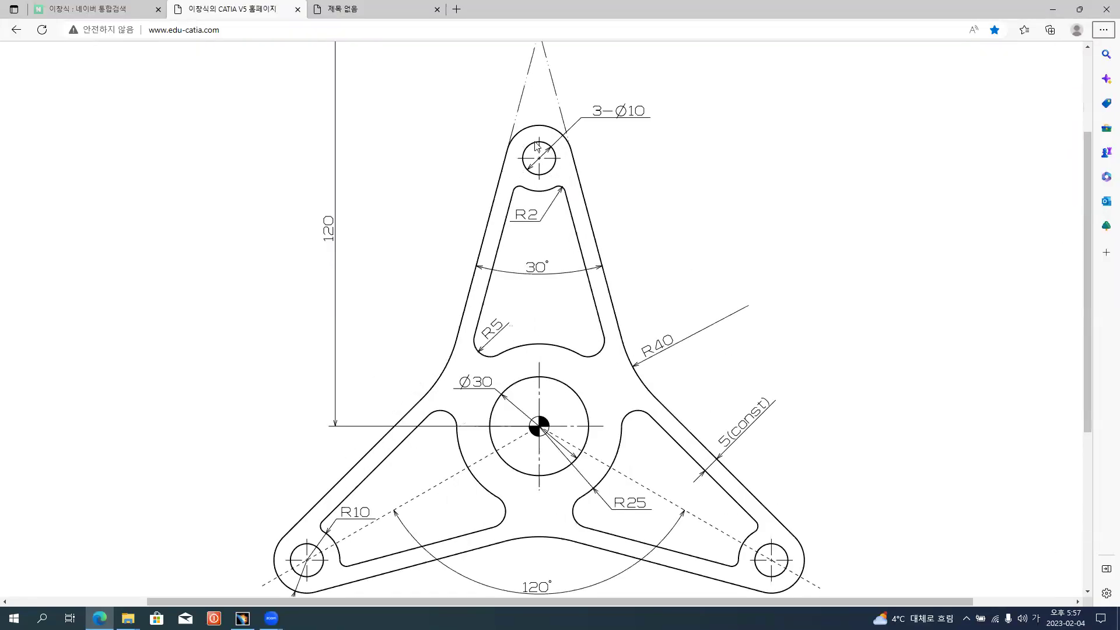
{"action": "scroll", "coordinate": [538, 146], "scroll_direction": "down", "scroll_amount": 1}
{"action": "scroll", "coordinate": [546, 143], "scroll_direction": "up", "scroll_amount": 1}
{"action": "key", "text": "alt+Tab"}
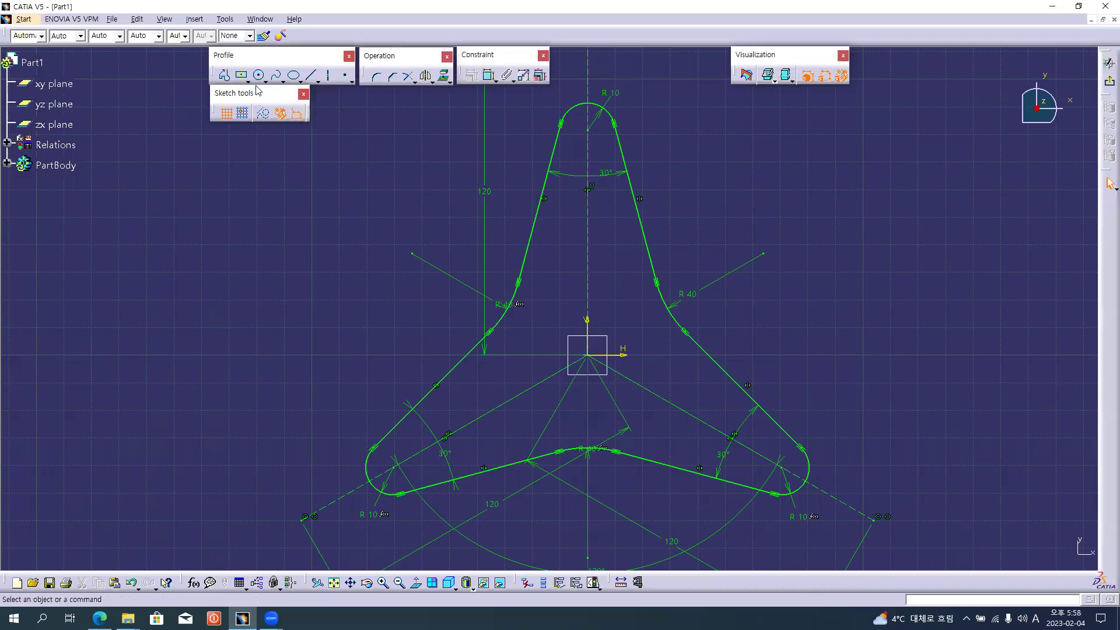
{"action": "left_click", "coordinate": [258, 75]}
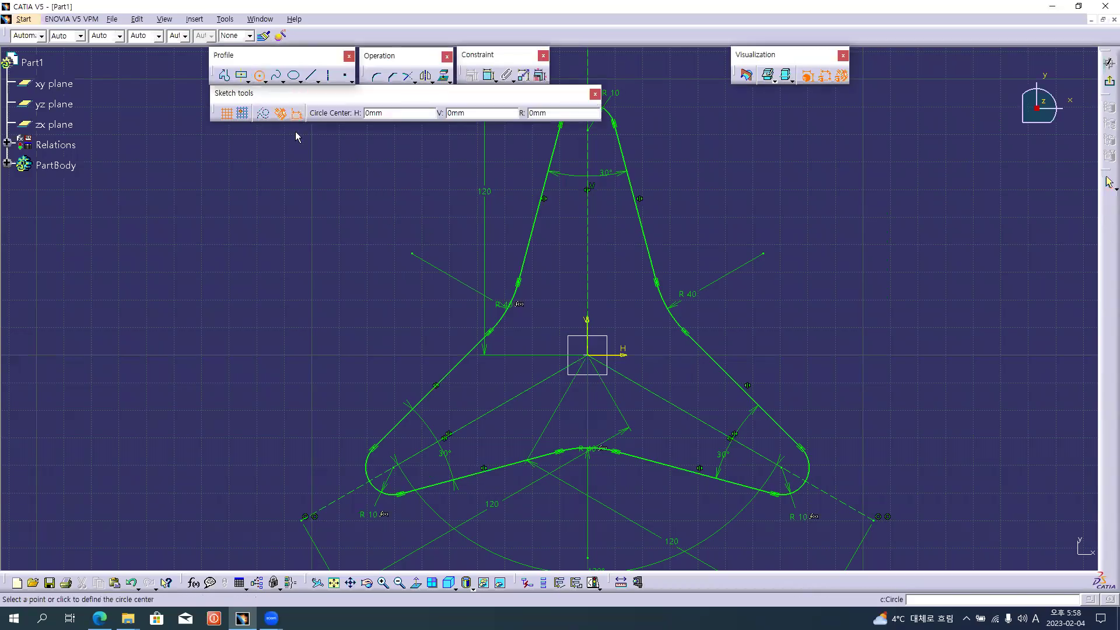
{"action": "left_click", "coordinate": [586, 355]}
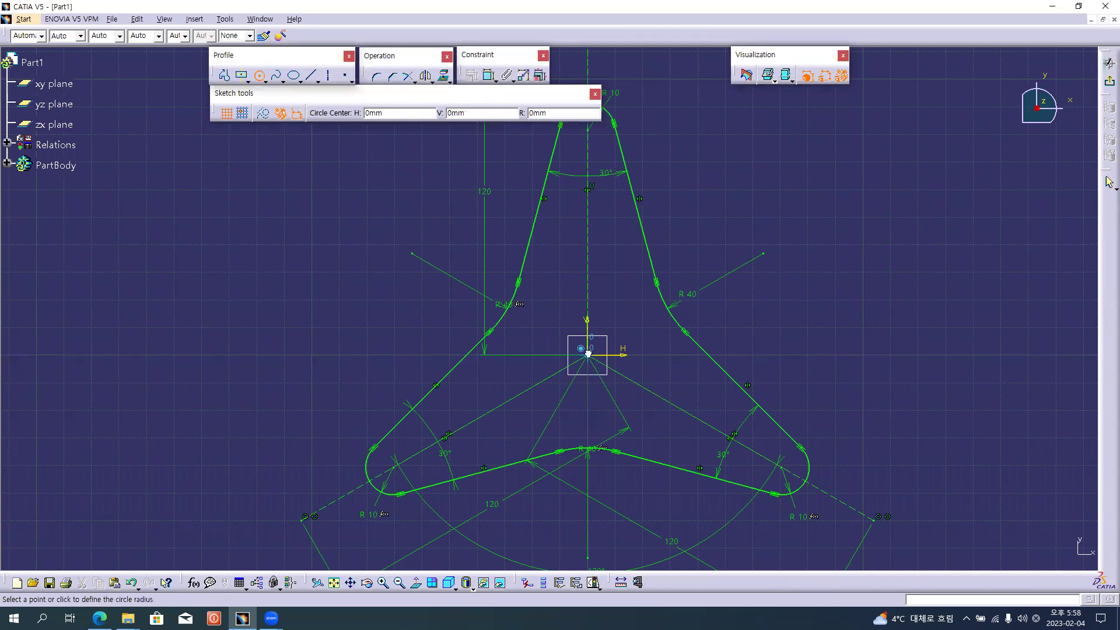
{"action": "left_click", "coordinate": [622, 329]}
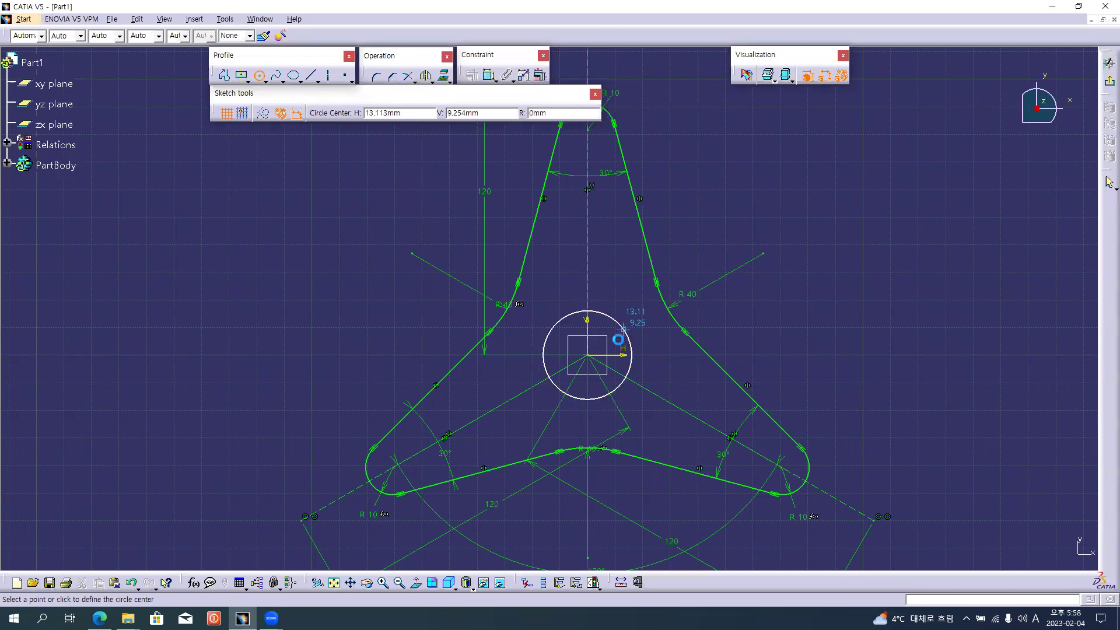
{"action": "left_click", "coordinate": [587, 355]}
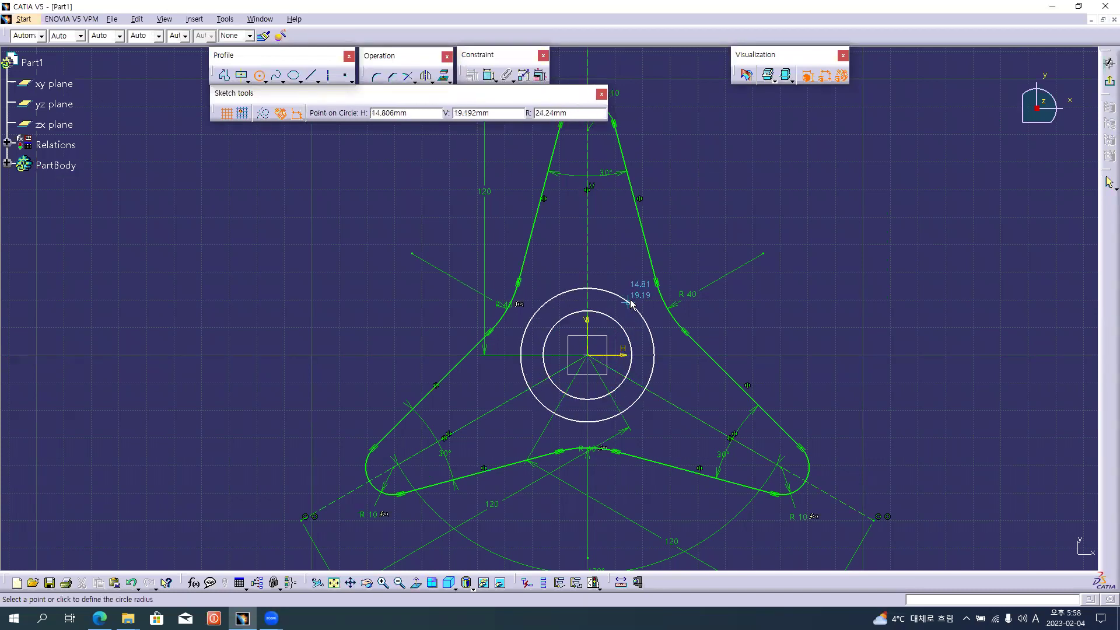
{"action": "left_click", "coordinate": [630, 300]}
- Draw hole circles of about 13, 9 and 10 mm diameter, centred on the rounded tips of the upper, lower-left and lower-right arms
{"action": "middle_click_drag", "start_coordinate": [584, 144], "coordinate": [647, 153]}
{"action": "left_click", "coordinate": [651, 140]}
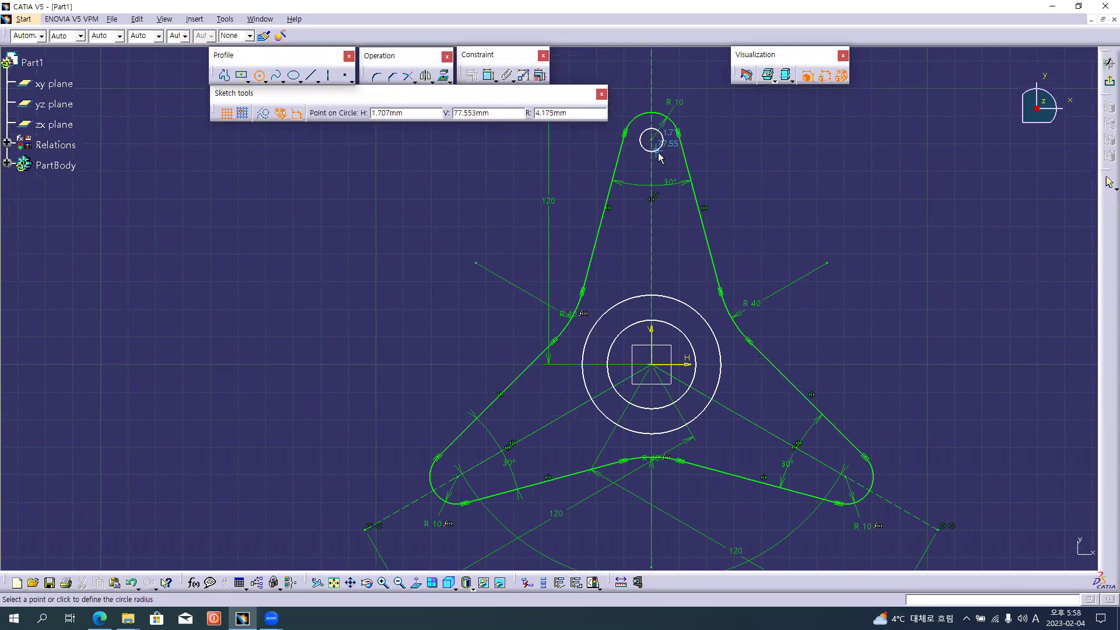
{"action": "left_click", "coordinate": [659, 156]}
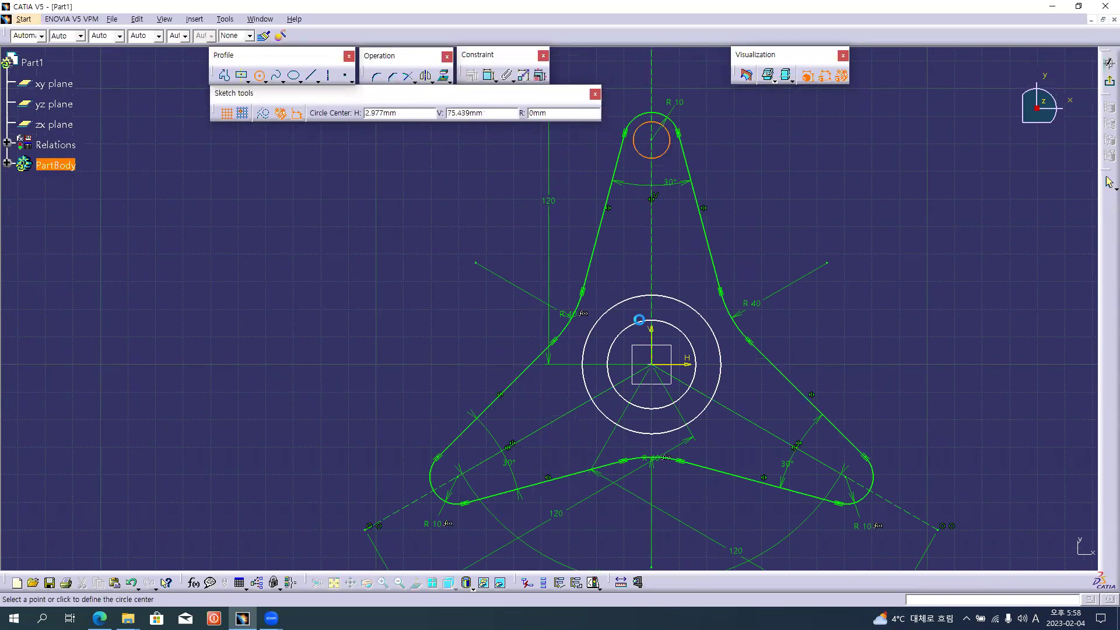
{"action": "left_click", "coordinate": [457, 476]}
{"action": "left_click", "coordinate": [466, 468]}
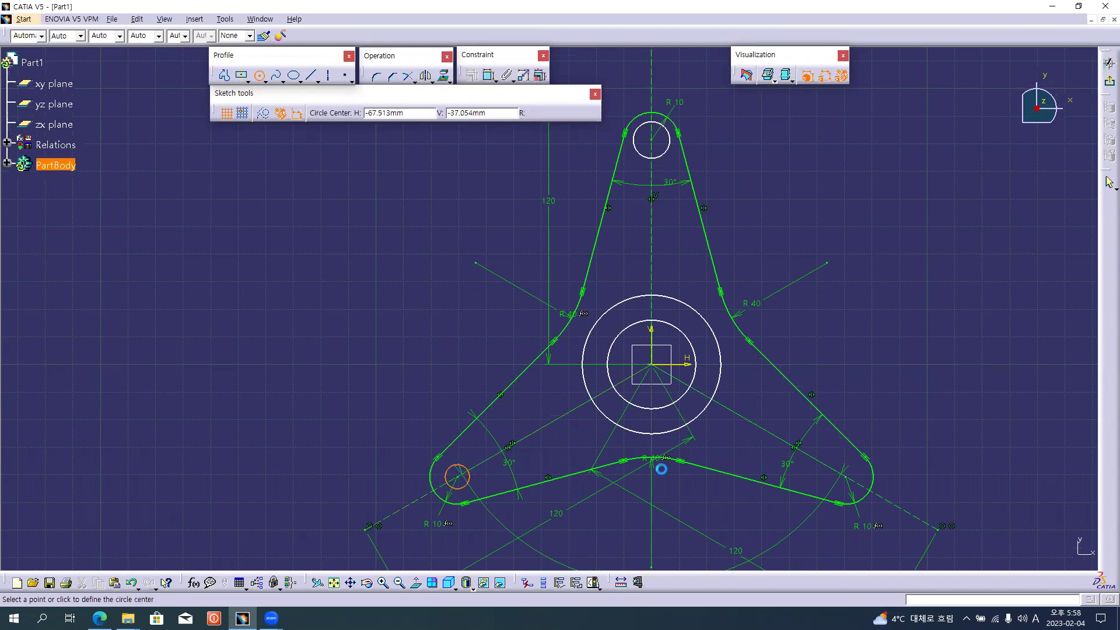
{"action": "left_click", "coordinate": [844, 477]}
{"action": "left_click", "coordinate": [845, 462]}
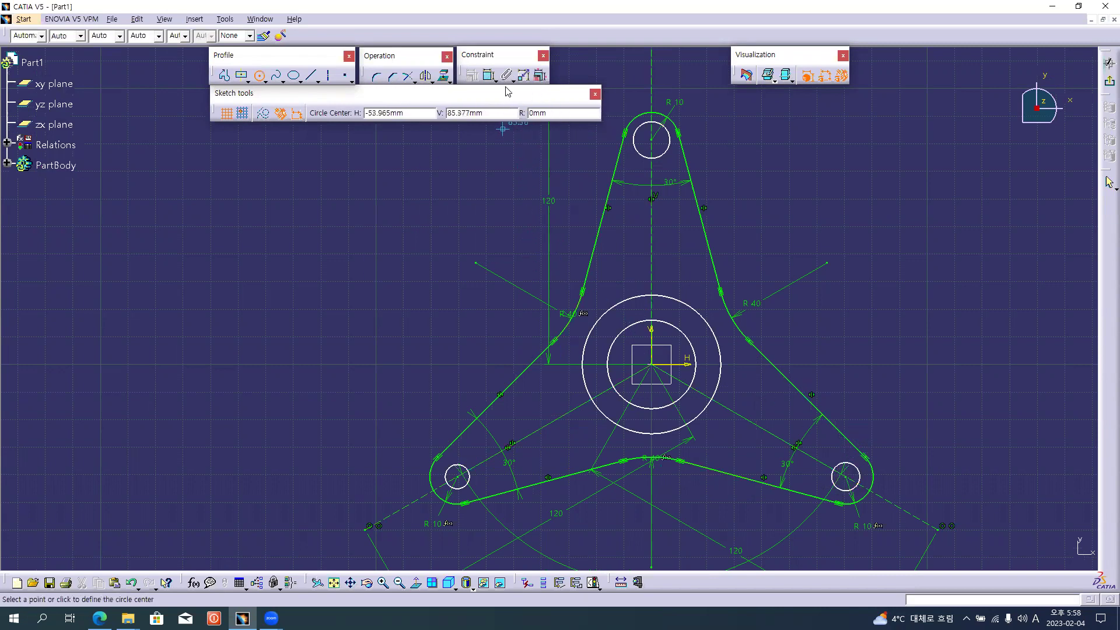
- Check the hole callout on the drawing and dimension the three arm-tip circles by diameter, placing the dimensions outside the profile
{"action": "left_click", "coordinate": [489, 75]}
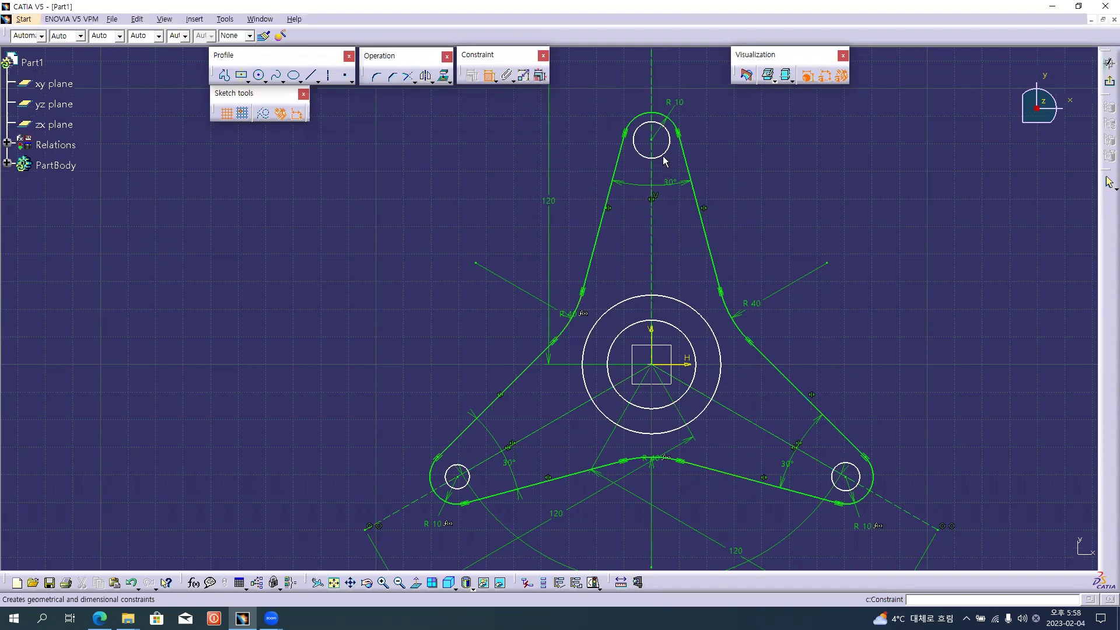
{"action": "key", "text": "alt+Tab"}
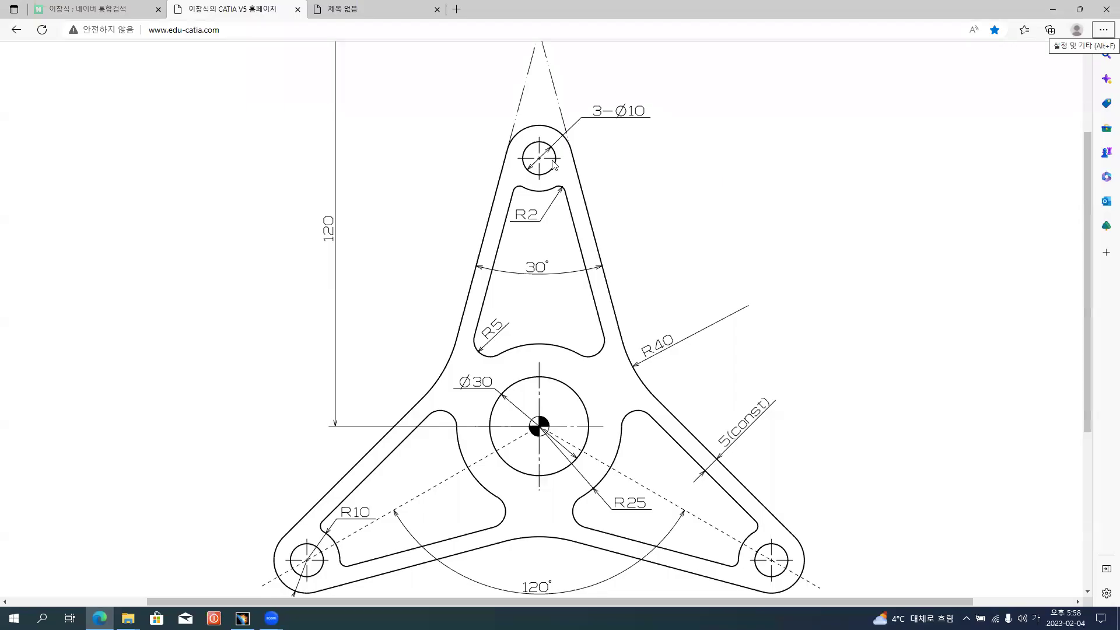
{"action": "key", "text": "alt+Tab"}
{"action": "right_click", "coordinate": [726, 136]}
{"action": "left_click", "coordinate": [749, 167]}
{"action": "left_click", "coordinate": [705, 136]}
{"action": "left_click", "coordinate": [467, 474]}
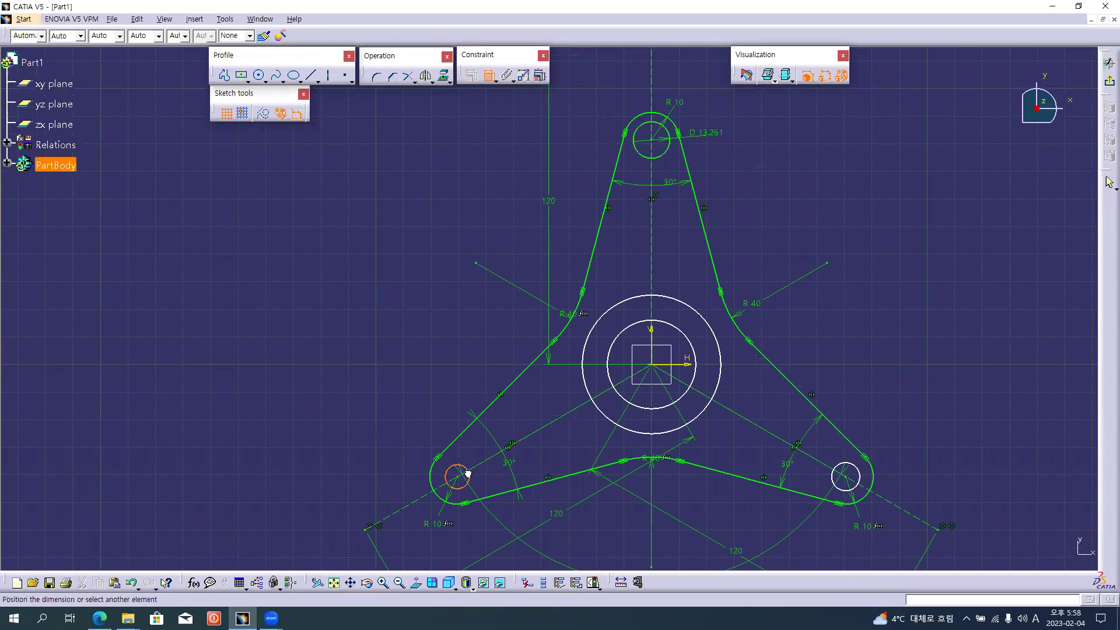
{"action": "left_click", "coordinate": [469, 532]}
{"action": "left_click", "coordinate": [855, 493]}
{"action": "left_click", "coordinate": [897, 467]}
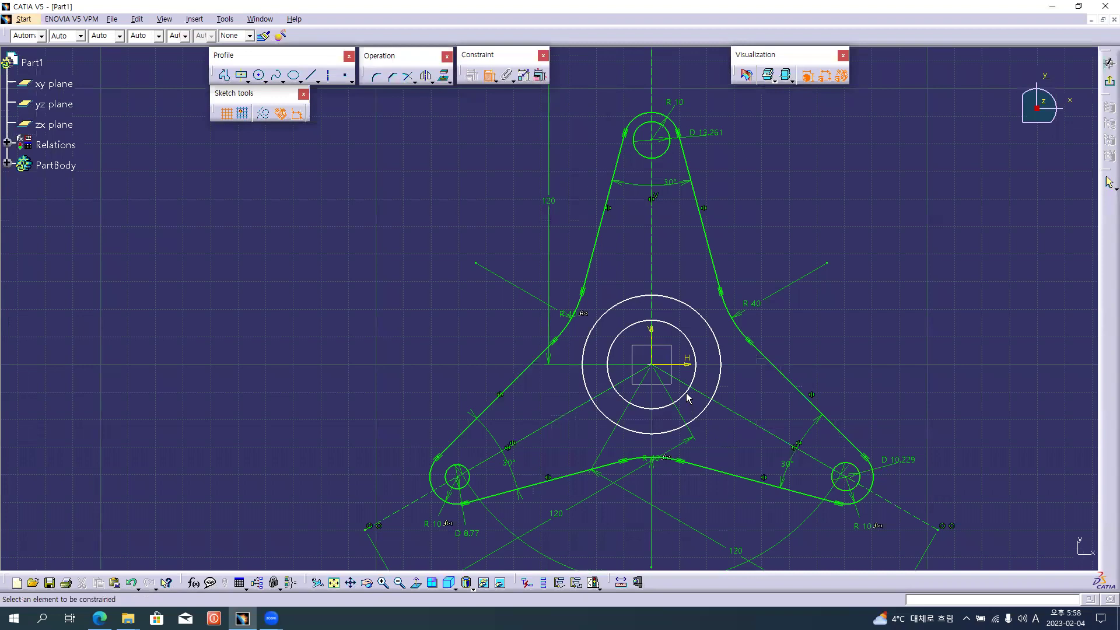
- Dimension the inner central circle by diameter and the outer central circle by radius
{"action": "left_click", "coordinate": [688, 397]}
{"action": "left_click", "coordinate": [709, 432]}
{"action": "left_click", "coordinate": [721, 386]}
{"action": "right_click", "coordinate": [738, 379]}
{"action": "left_click", "coordinate": [760, 410]}
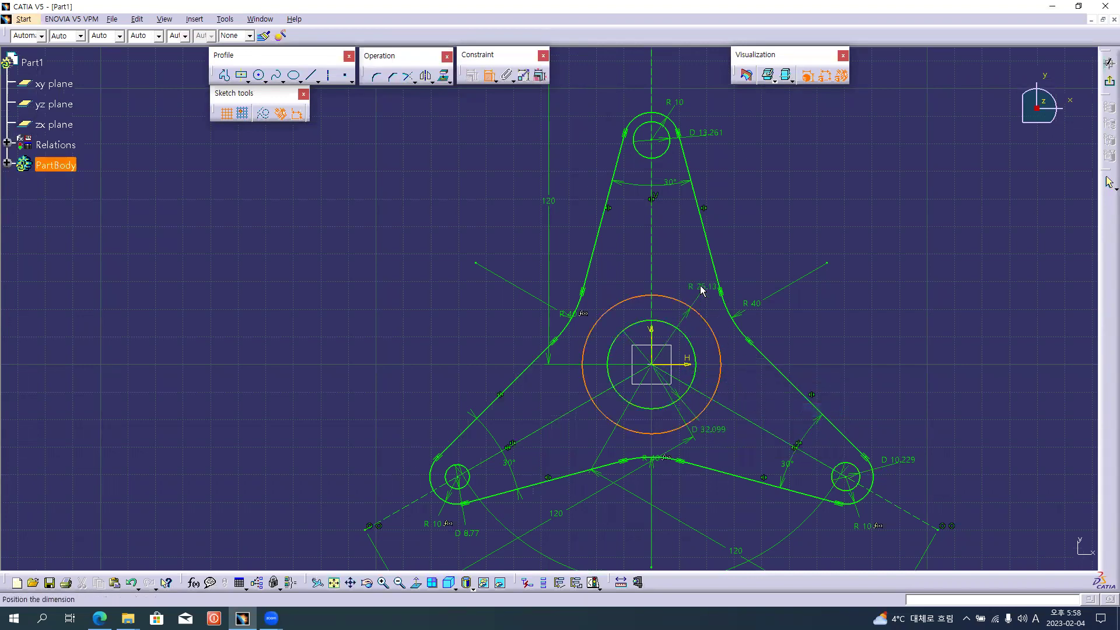
{"action": "left_click", "coordinate": [697, 292]}
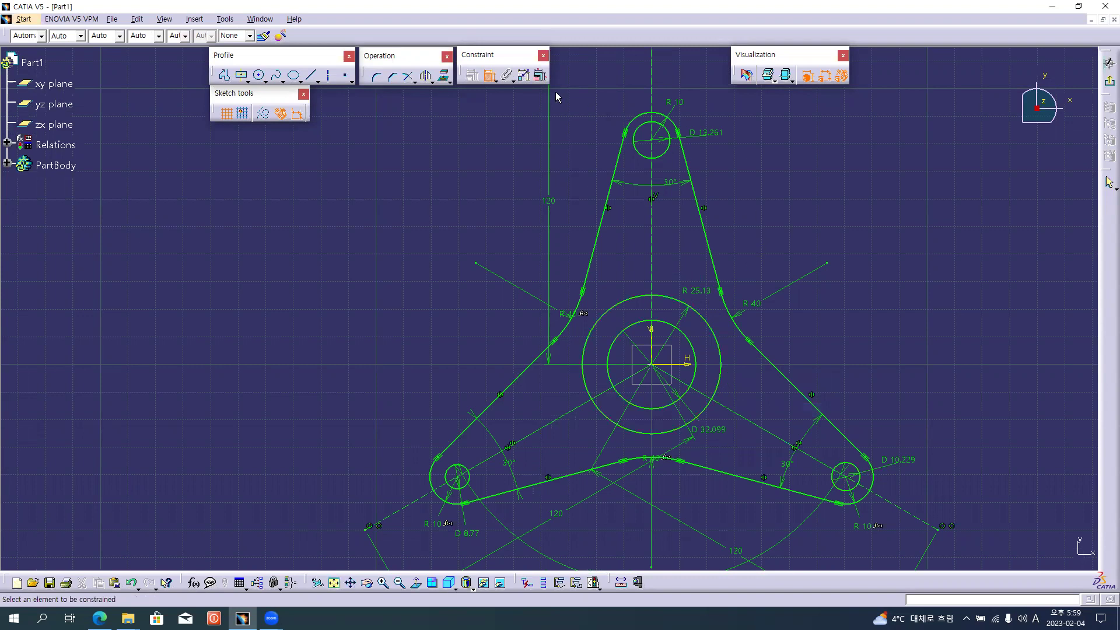
- Edit the constraints together and set the radius of each of the three arm-tip circles to 5 mm
{"action": "left_click", "coordinate": [540, 75]}
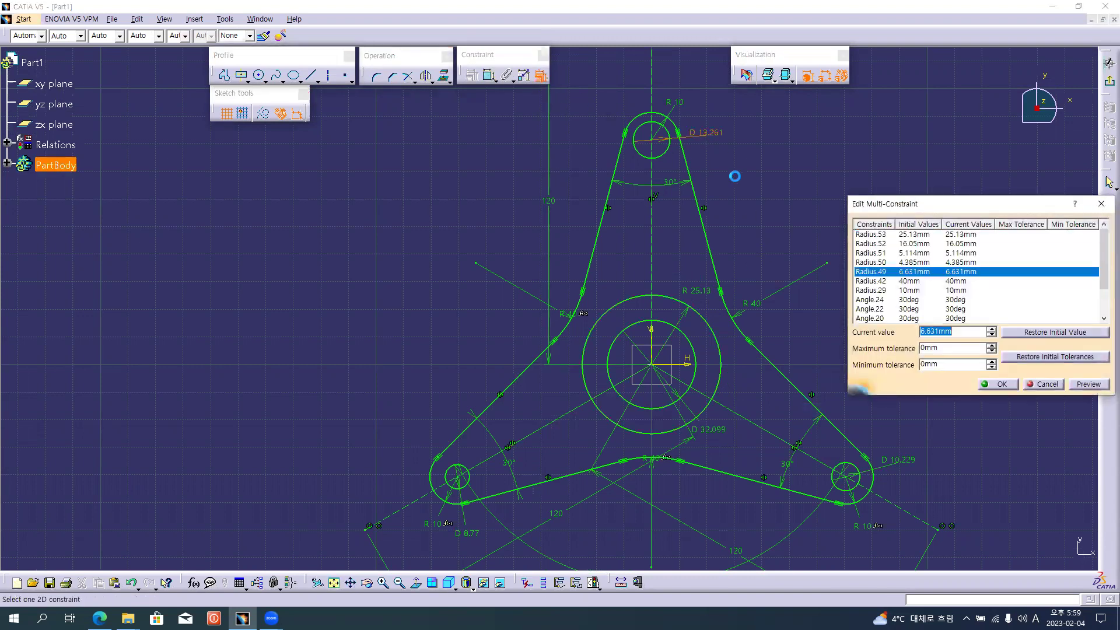
{"action": "type", "text": "5"}
{"action": "key", "text": "Return"}
{"action": "type", "text": "5"}
{"action": "key", "text": "Return"}
{"action": "type", "text": "5"}
{"action": "key", "text": "Return"}
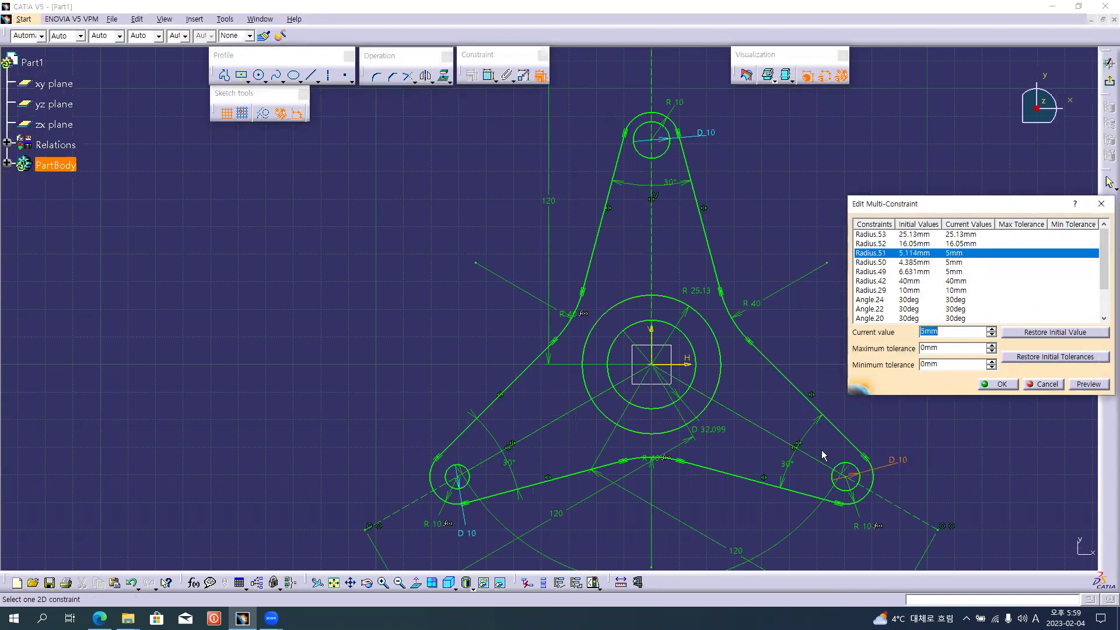
- Check the central circle callouts on the drawing, then set the inner circle's radius to 15 mm and the outer circle's to 25 mm
{"action": "key", "text": "alt+Tab"}
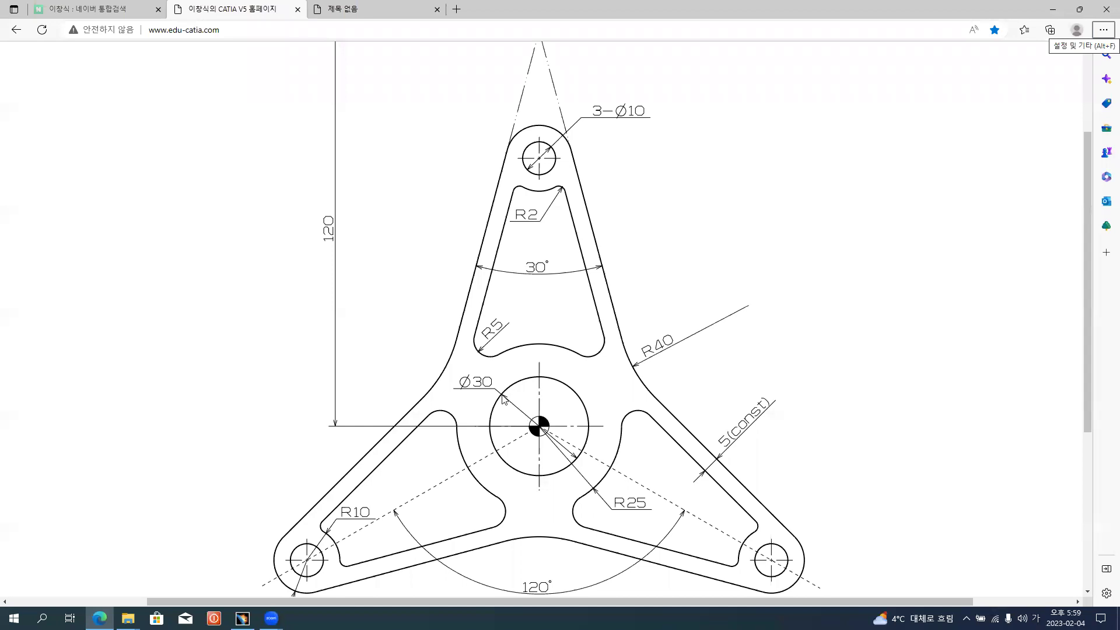
{"action": "key", "text": "alt+Tab"}
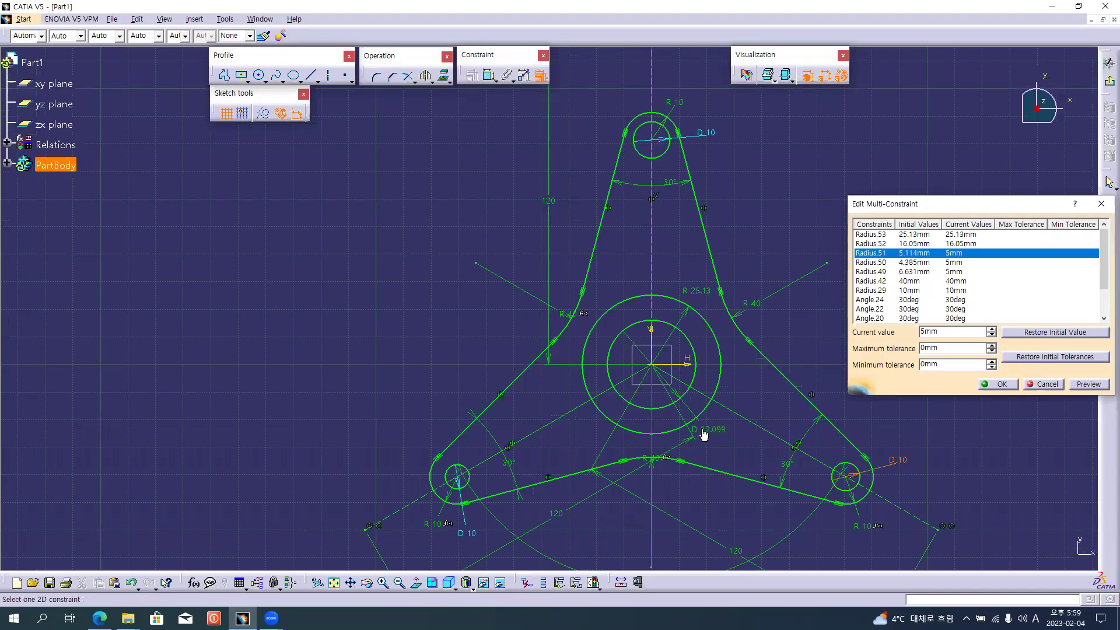
{"action": "key", "text": "shift+Up"}
{"action": "type", "text": "15"}
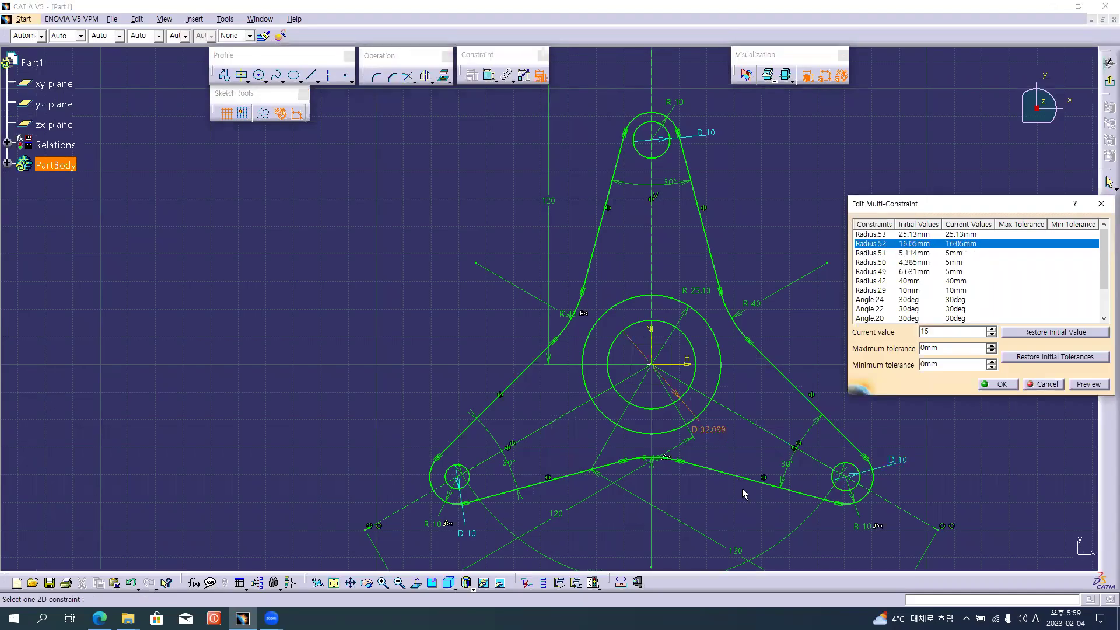
{"action": "left_click", "coordinate": [694, 291]}
{"action": "type", "text": "25"}
{"action": "key", "text": "Return"}
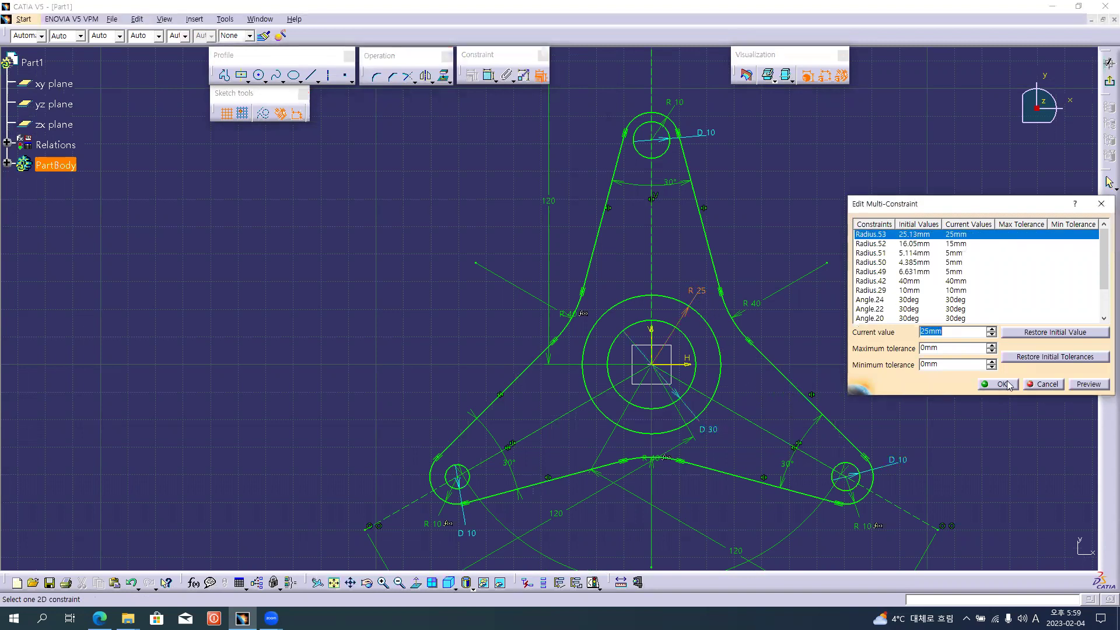
{"action": "left_click", "coordinate": [1008, 385]}
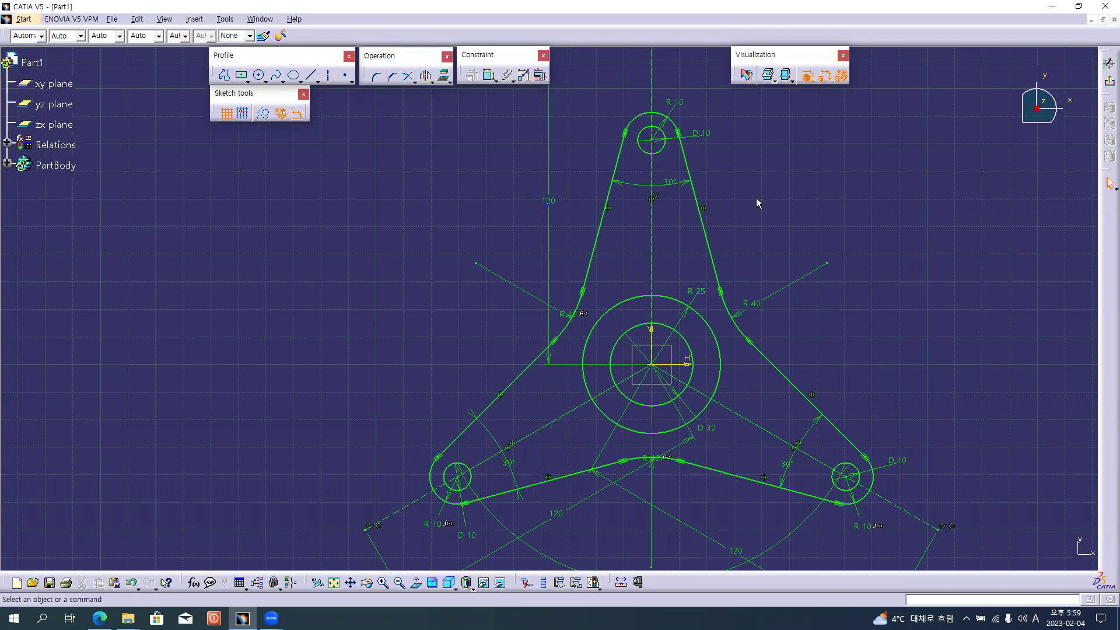
- Check the wall thickness on the drawing and try to offset the upper arm's right edge inward by 5 mm
{"action": "key", "text": "alt+Tab"}
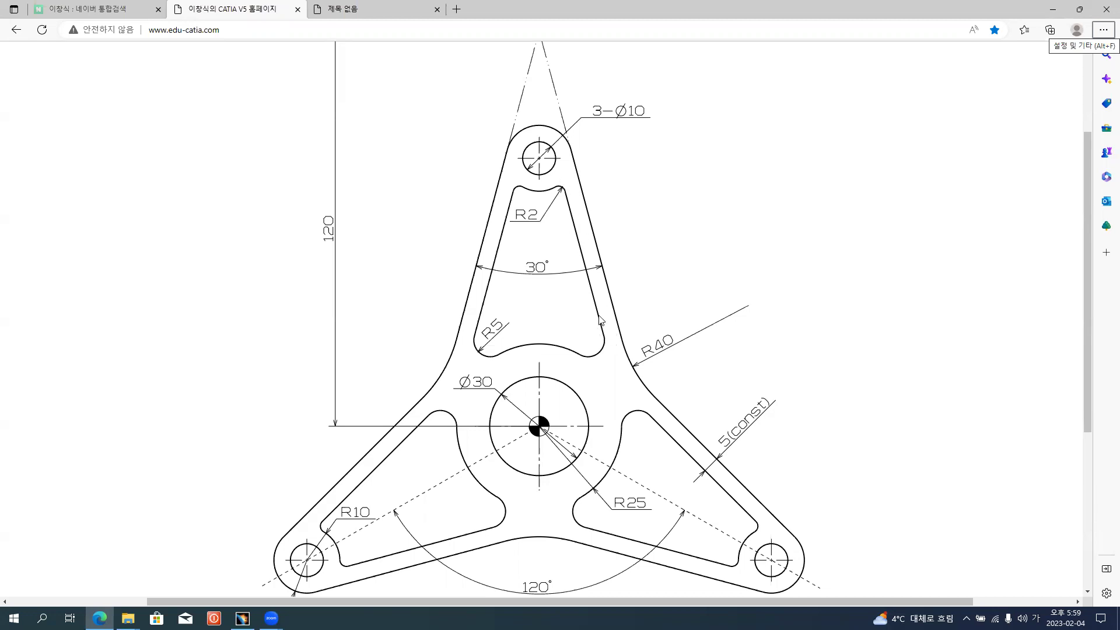
{"action": "key", "text": "alt+Tab"}
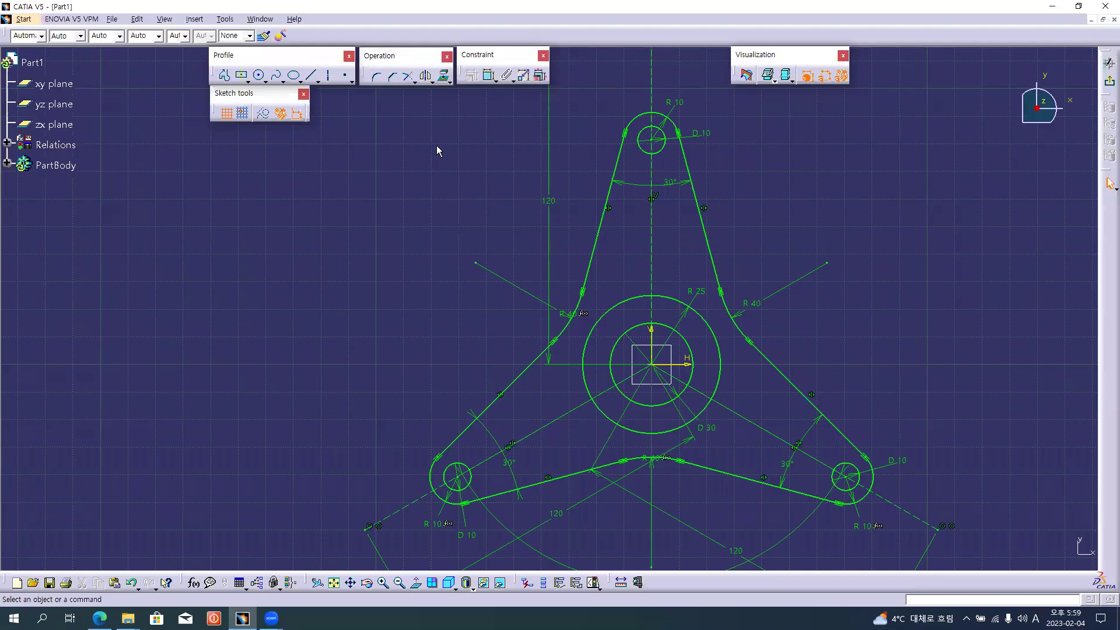
{"action": "left_click", "coordinate": [433, 82]}
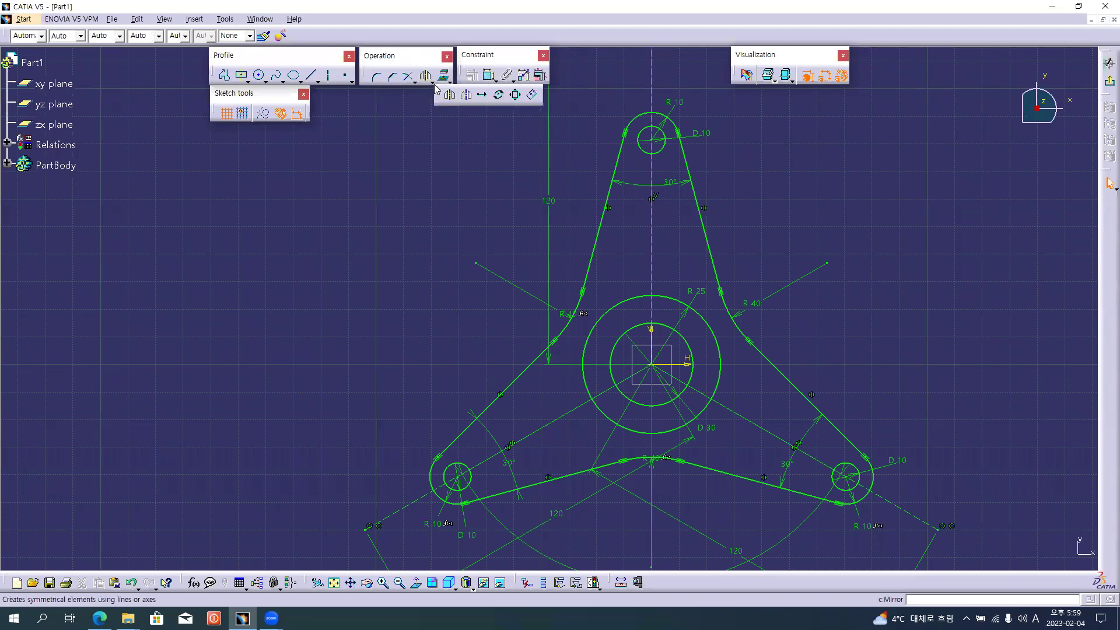
{"action": "left_click", "coordinate": [533, 96]}
{"action": "scroll", "coordinate": [753, 250], "scroll_direction": "up", "scroll_amount": 3}
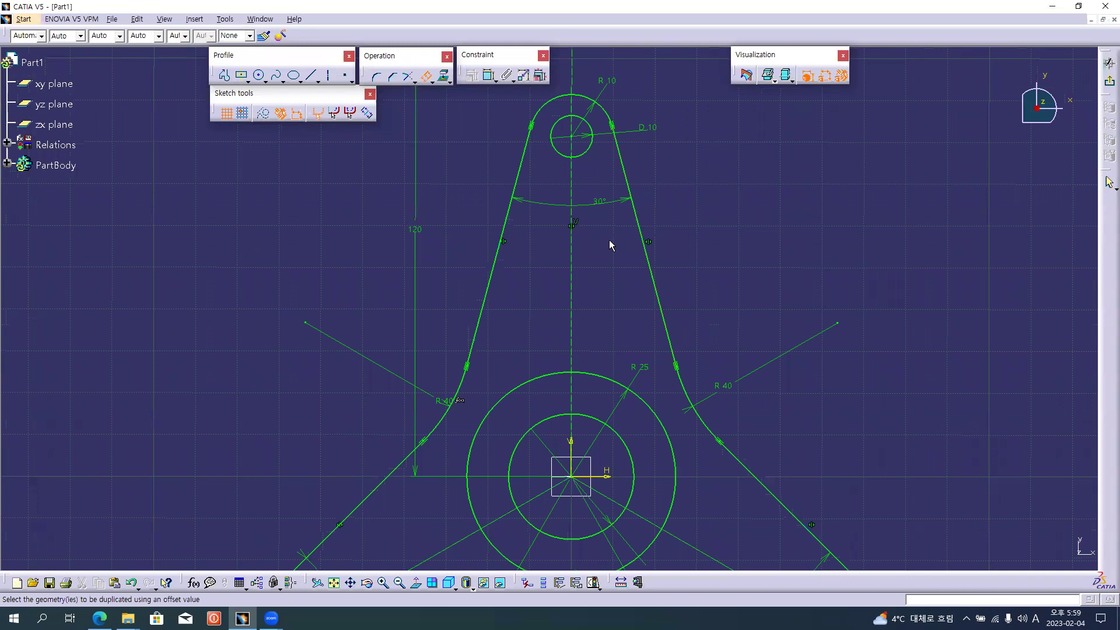
{"action": "key", "text": "Escape"}
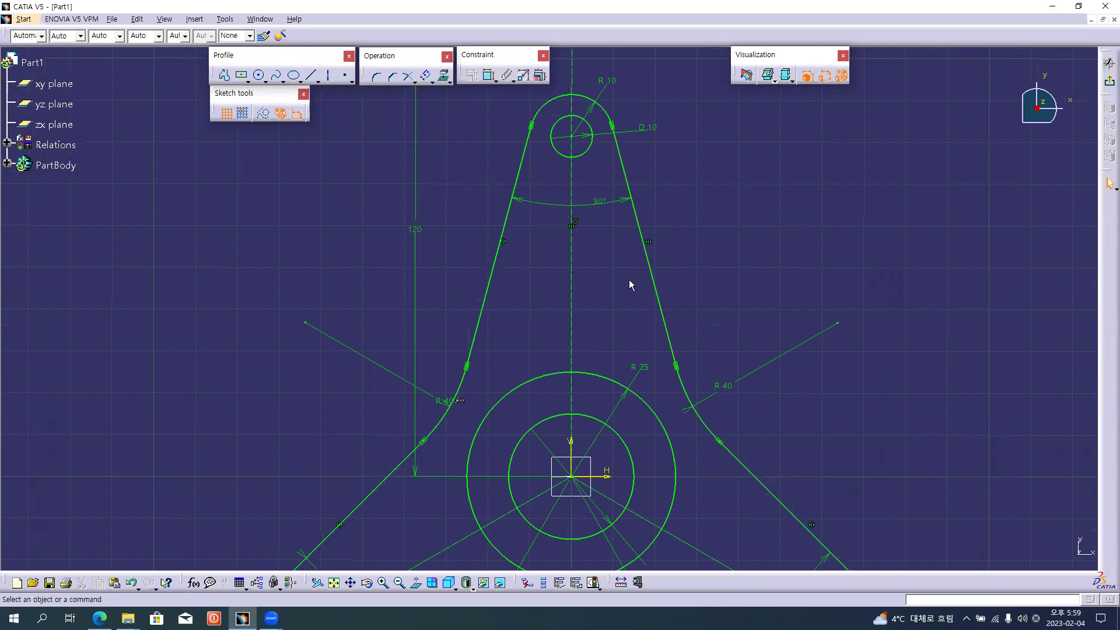
{"action": "left_click", "coordinate": [426, 75]}
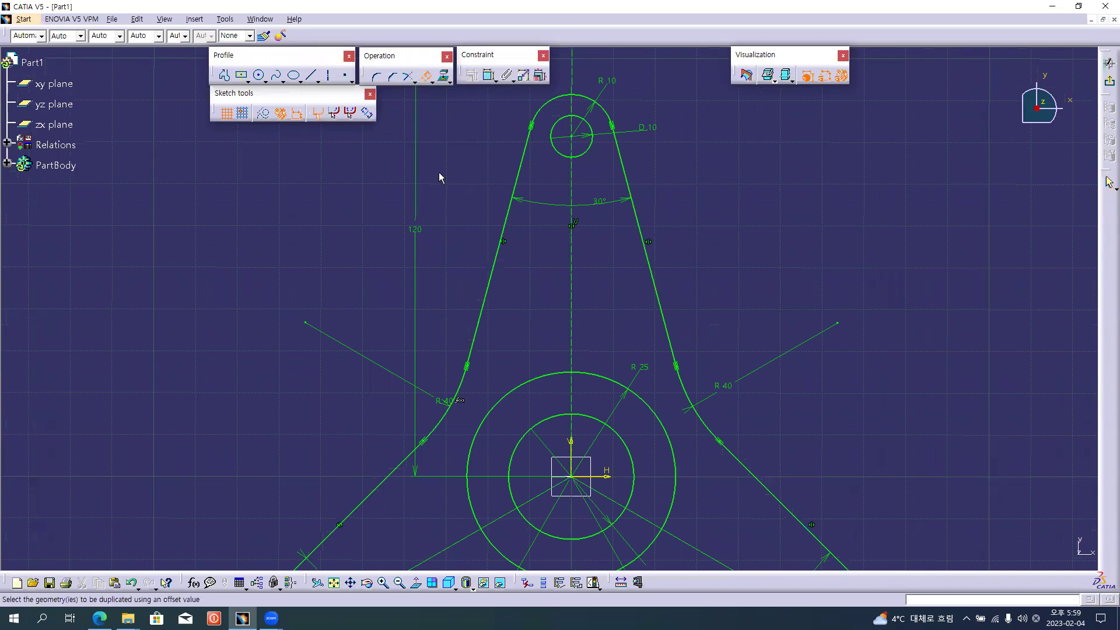
{"action": "left_click", "coordinate": [644, 246]}
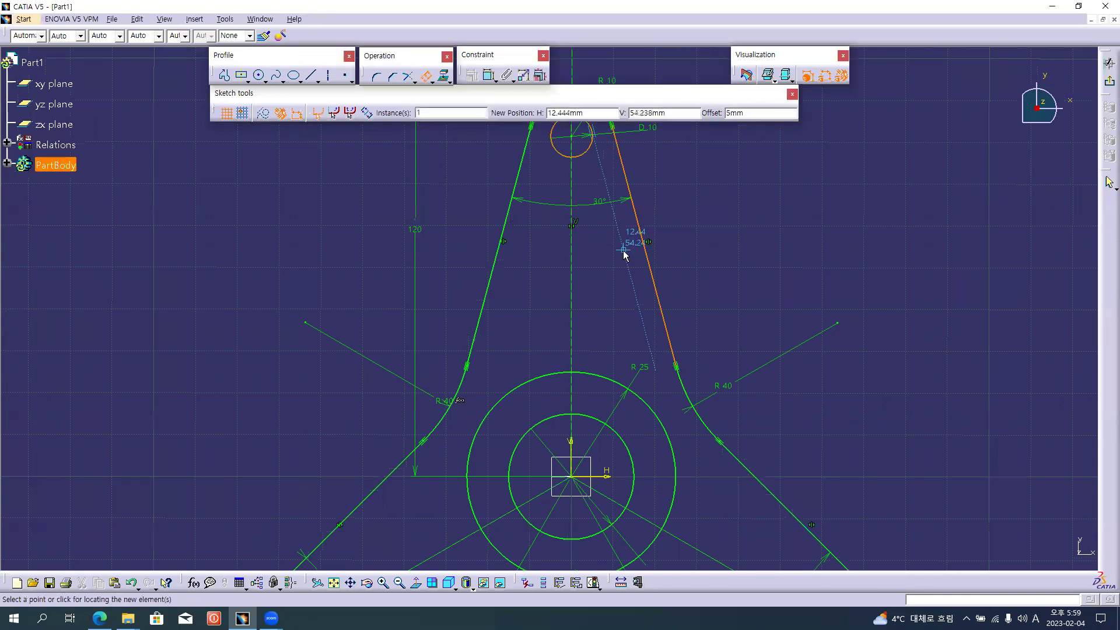
{"action": "mouse_move", "coordinate": [623, 250]}
{"action": "middle_mouse_down"}
{"action": "mouse_move", "coordinate": [654, 283]}
{"action": "mouse_move", "coordinate": [689, 291]}
{"action": "middle_mouse_up"}
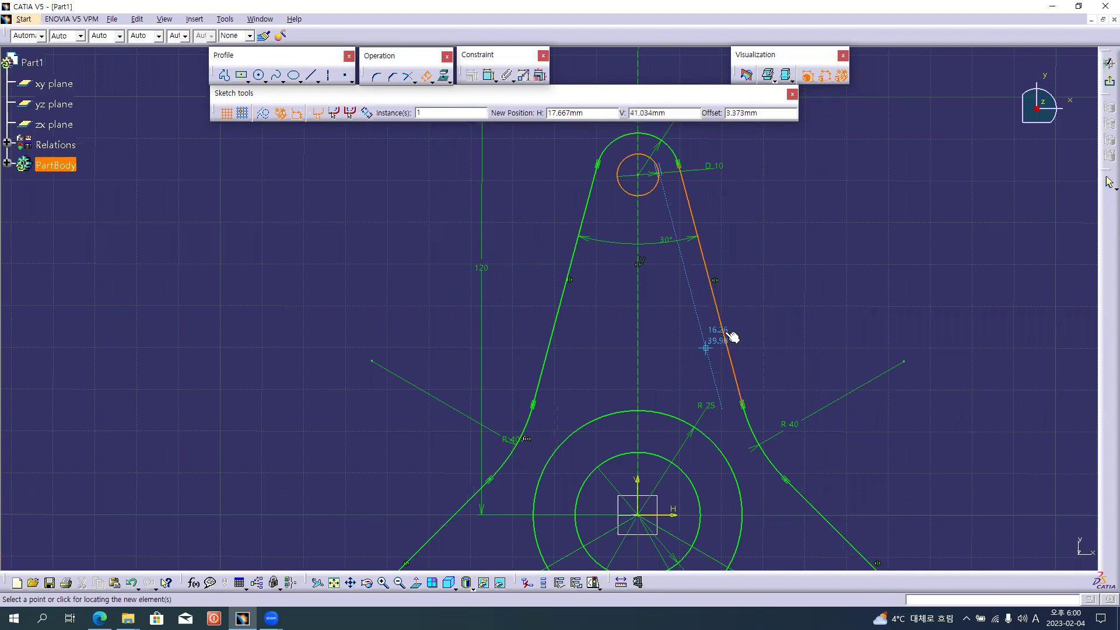
{"action": "left_click", "coordinate": [710, 356]}
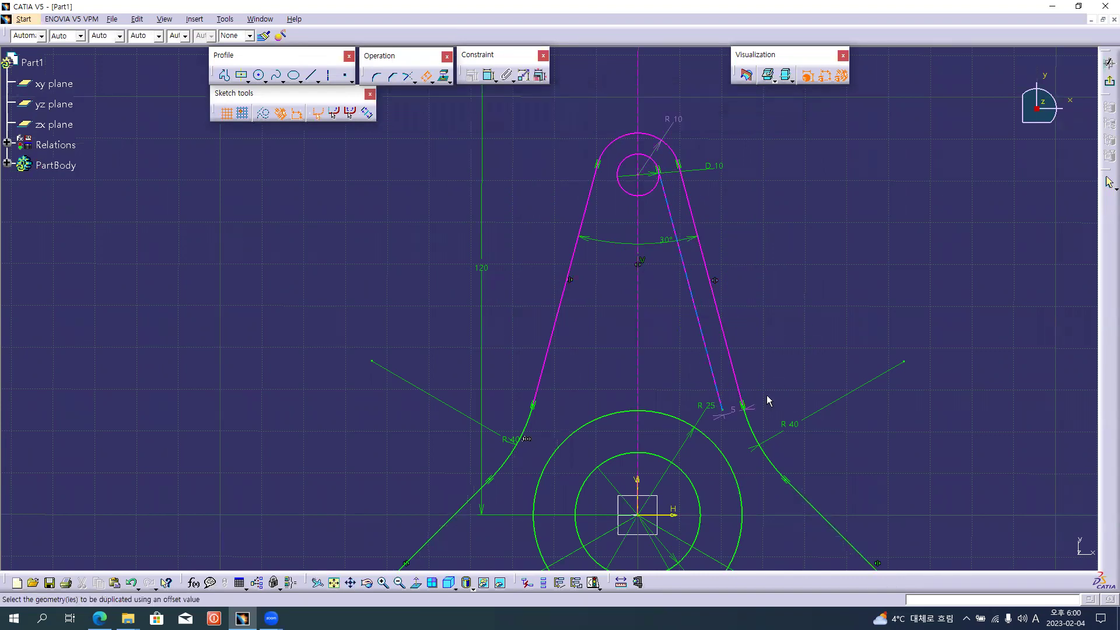
- Move the offset dimension along the upper arm and delete the offset line inside its right edge
{"action": "left_click_drag", "start_coordinate": [725, 356], "coordinate": [719, 305]}
{"action": "left_click", "coordinate": [426, 77]}
{"action": "left_click", "coordinate": [696, 320]}
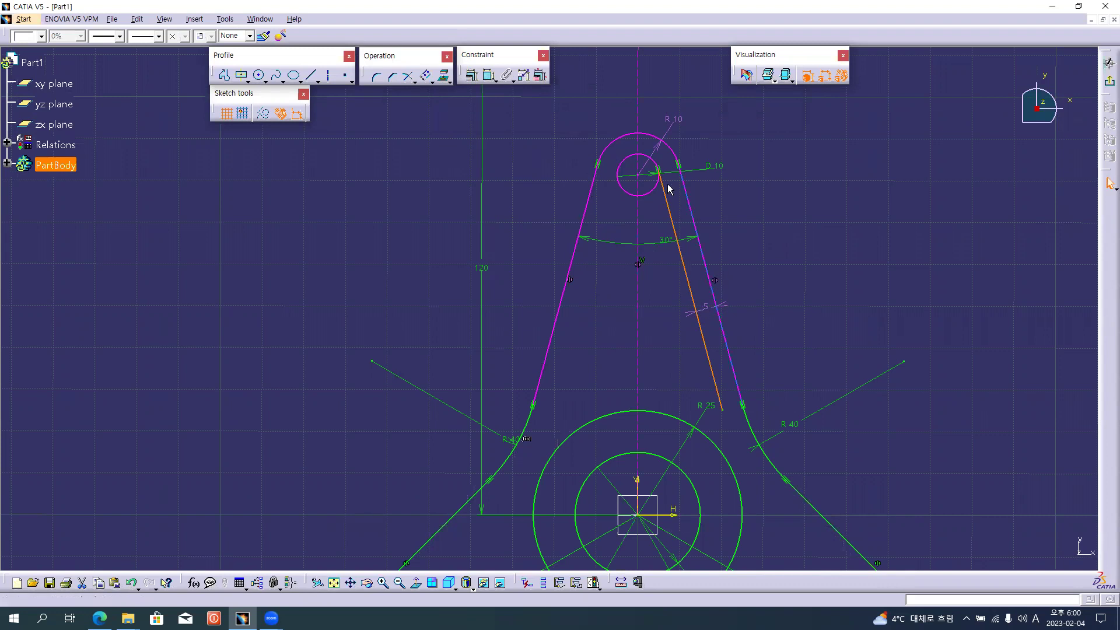
{"action": "key", "text": "Delete"}
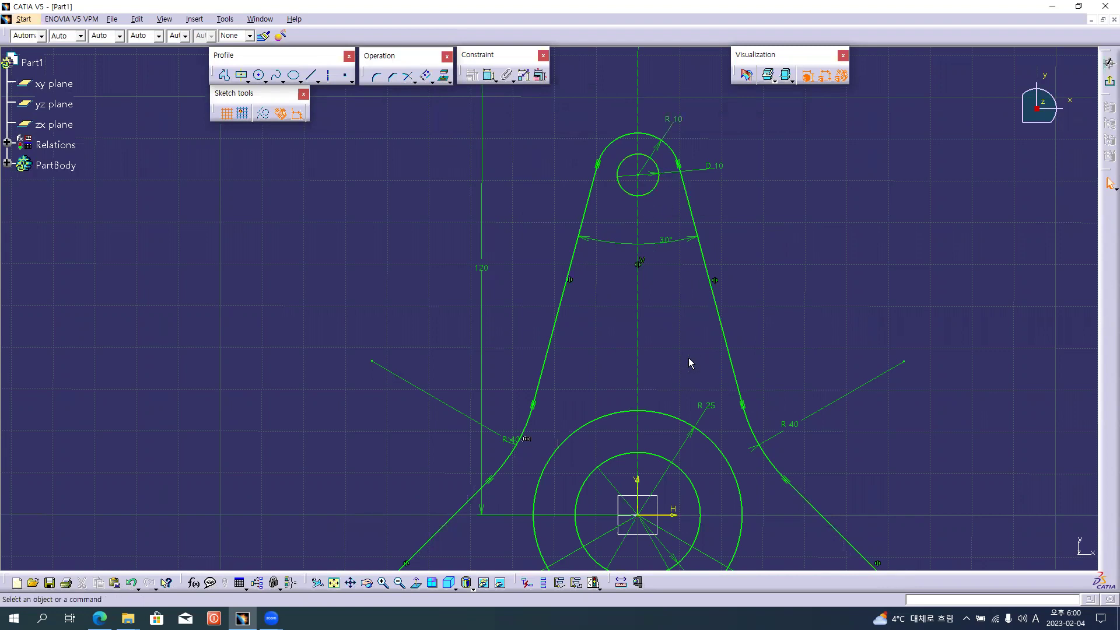
- Offset the upper arm's straight edges inward, the right one by about 4.8 mm and the left one by about 4.4 mm
{"action": "left_click", "coordinate": [425, 76]}
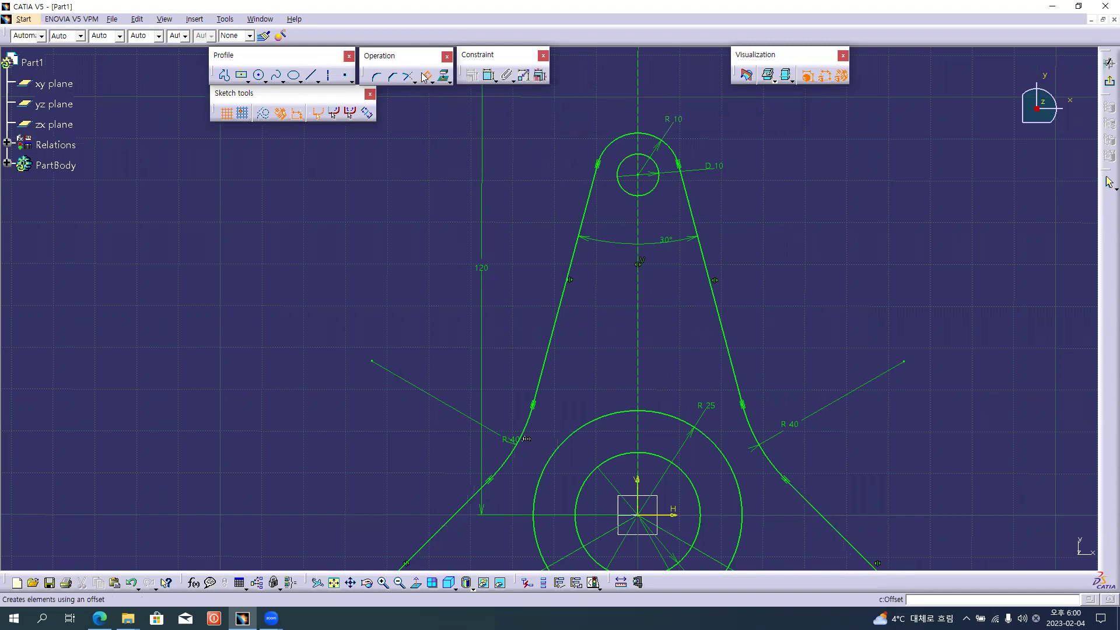
{"action": "left_click", "coordinate": [714, 290]}
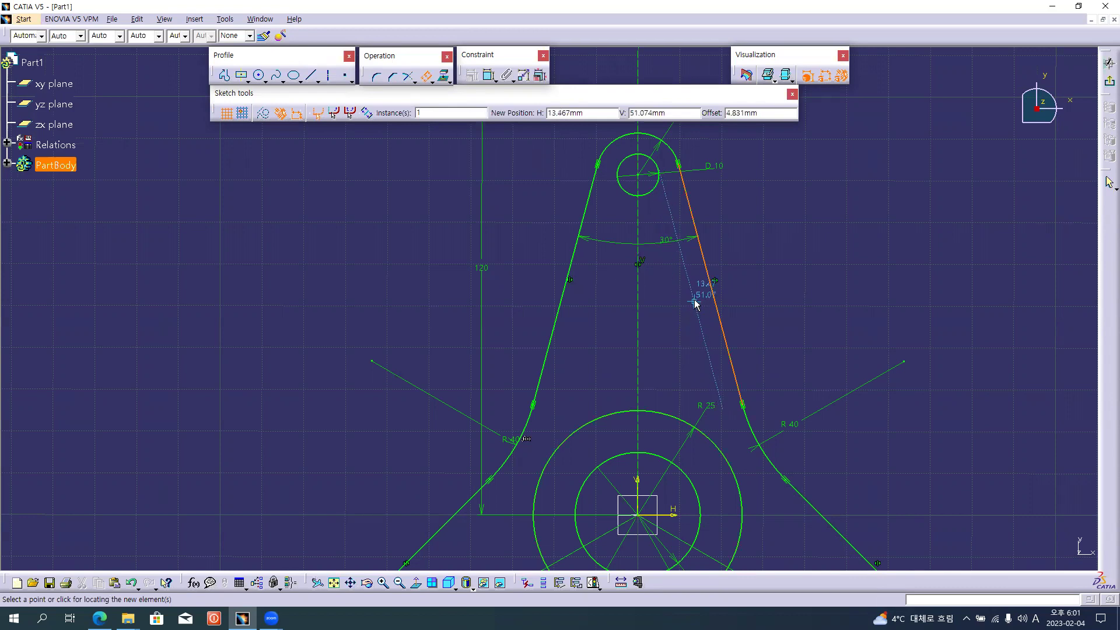
{"action": "left_click", "coordinate": [694, 303]}
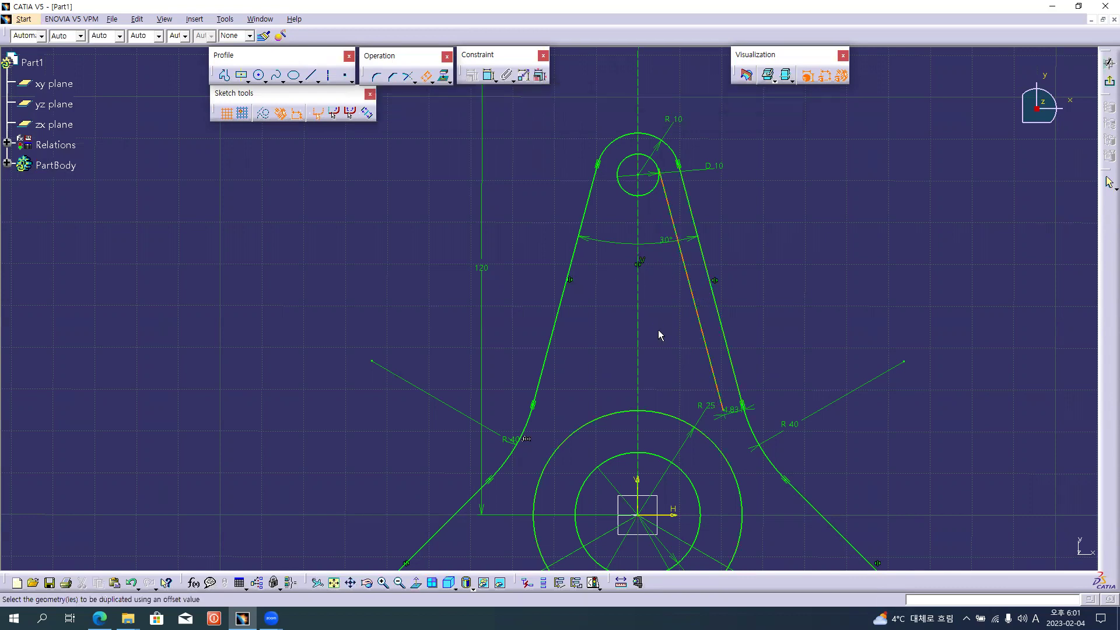
{"action": "left_click", "coordinate": [571, 291]}
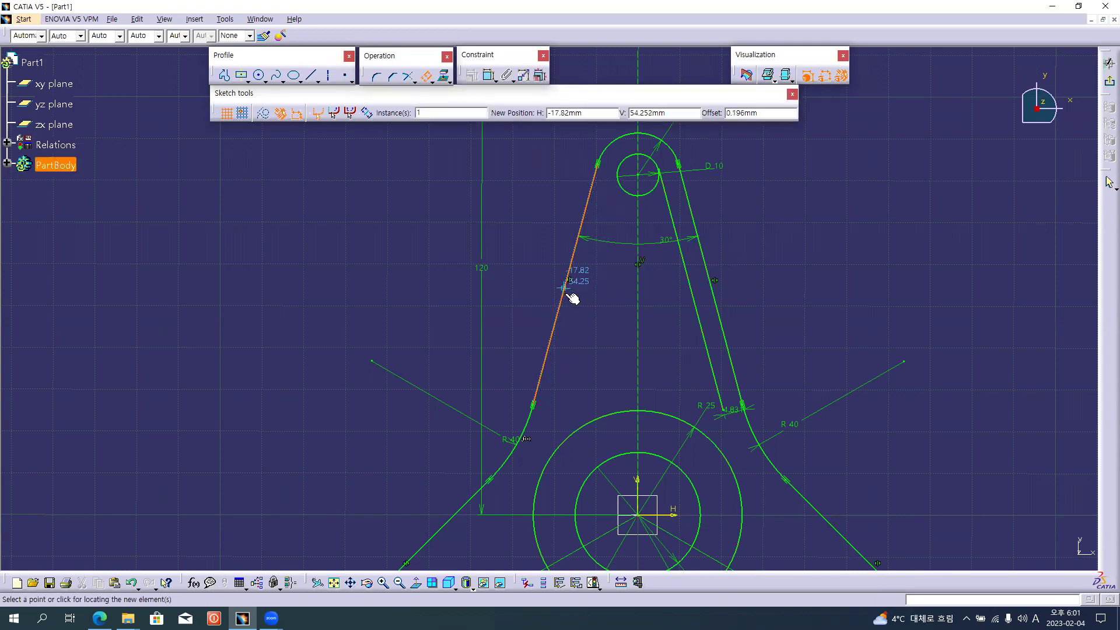
{"action": "left_click", "coordinate": [578, 306]}
{"action": "mouse_move", "coordinate": [630, 447]}
{"action": "middle_mouse_down"}
{"action": "mouse_move", "coordinate": [626, 324]}
{"action": "mouse_move", "coordinate": [617, 350]}
{"action": "middle_mouse_up"}
{"action": "left_click", "coordinate": [628, 307]}
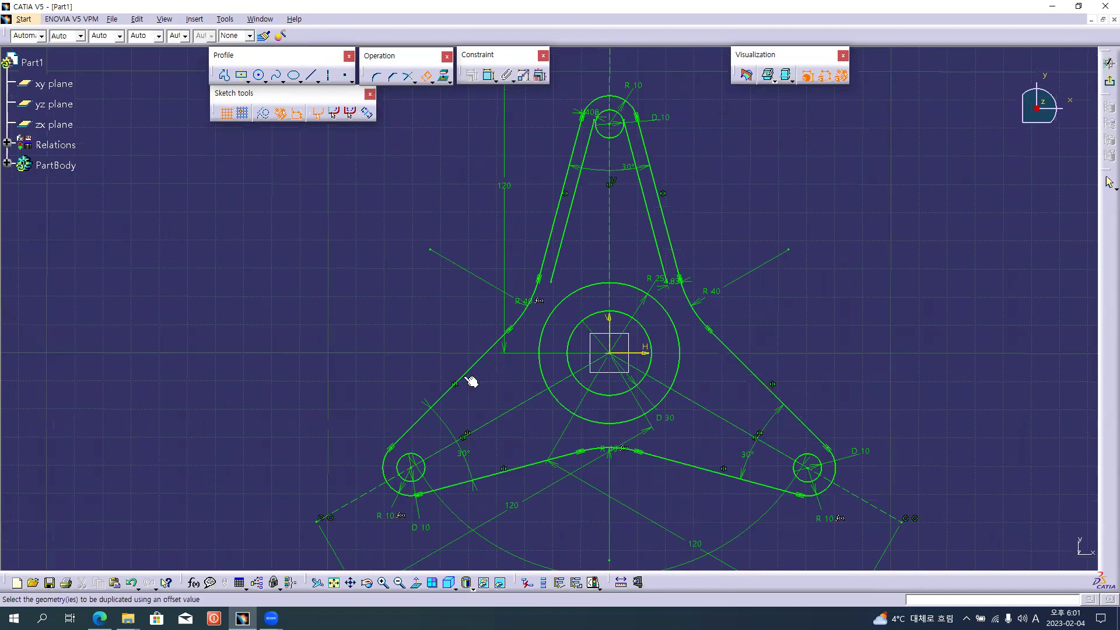
- Offset the lower-left arm's straight edges inward, the upper one by about 5.5 mm and the lower one by about 6.9 mm
{"action": "left_click", "coordinate": [467, 383]}
{"action": "left_click", "coordinate": [466, 384]}
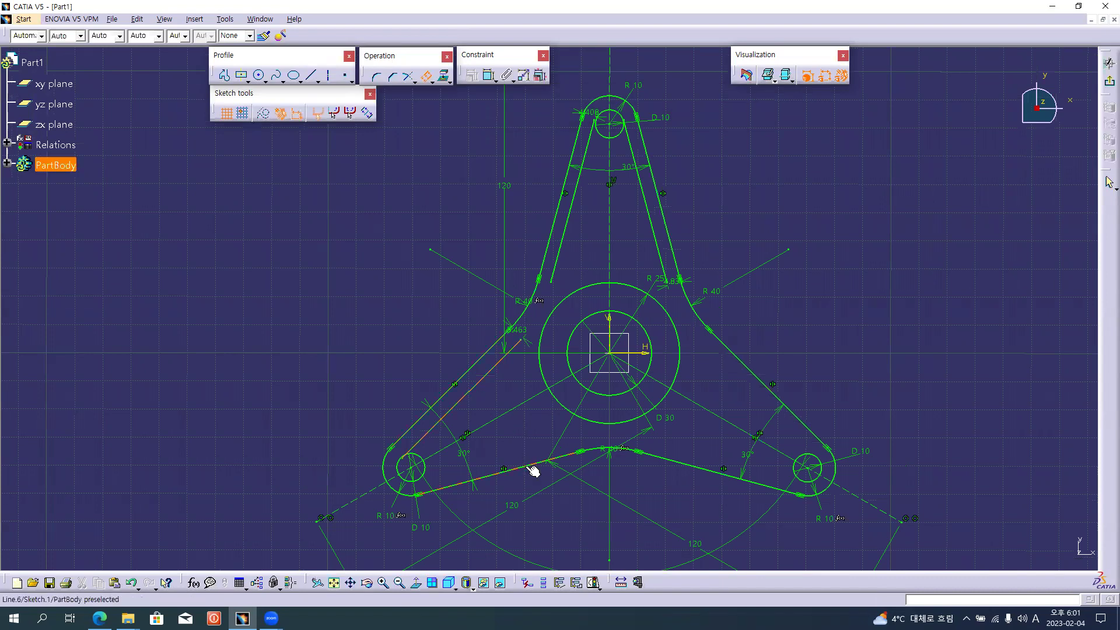
{"action": "left_click", "coordinate": [533, 470]}
{"action": "left_click", "coordinate": [530, 437]}
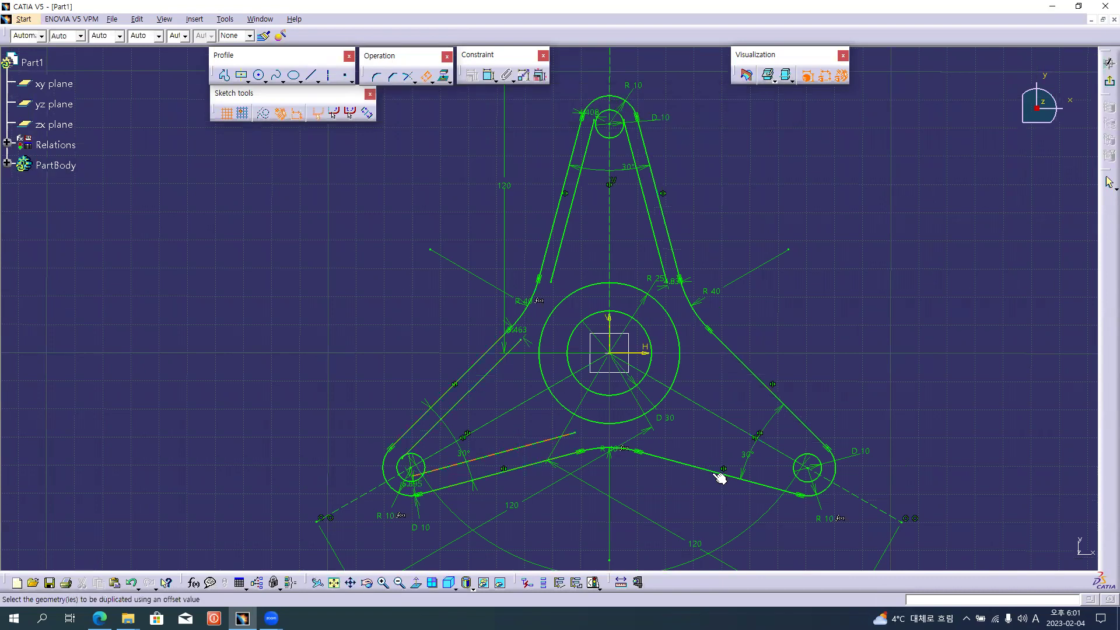
- Offset the lower-right arm's straight edges inward, the lower one by about 6.5 mm and the upper one by about 5.7 mm
{"action": "left_click", "coordinate": [719, 474]}
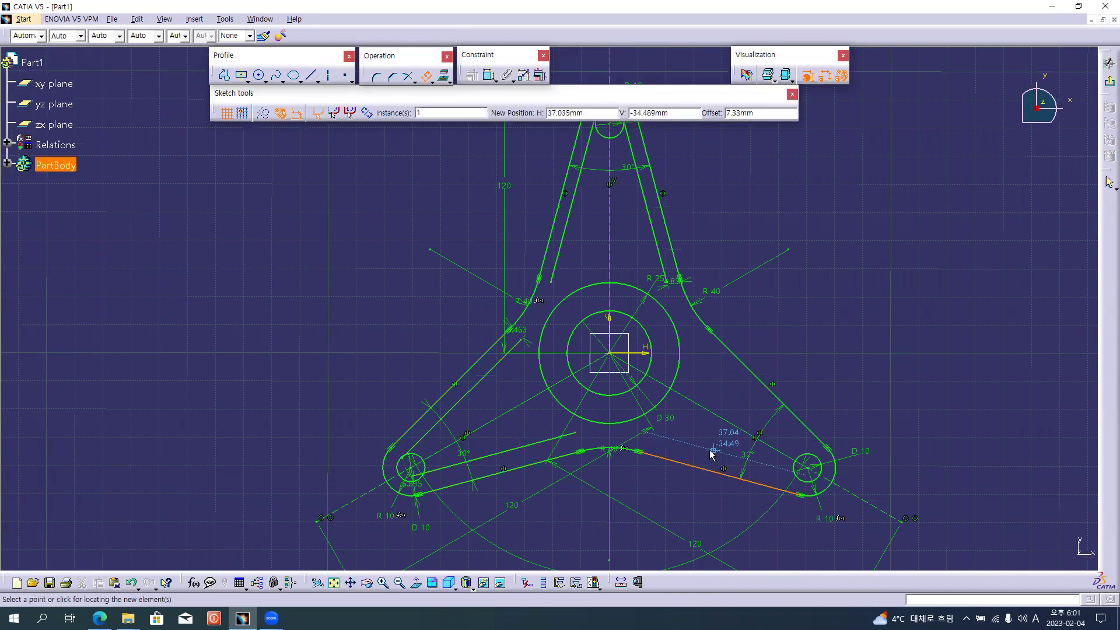
{"action": "left_click", "coordinate": [712, 455]}
{"action": "left_click", "coordinate": [744, 368]}
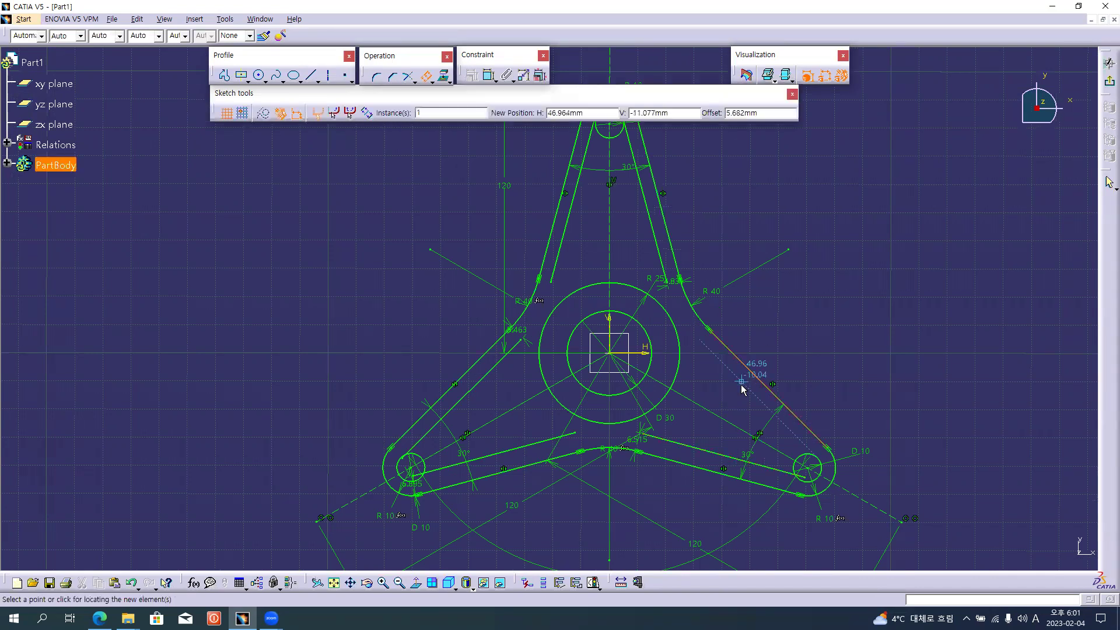
{"action": "left_click", "coordinate": [744, 387]}
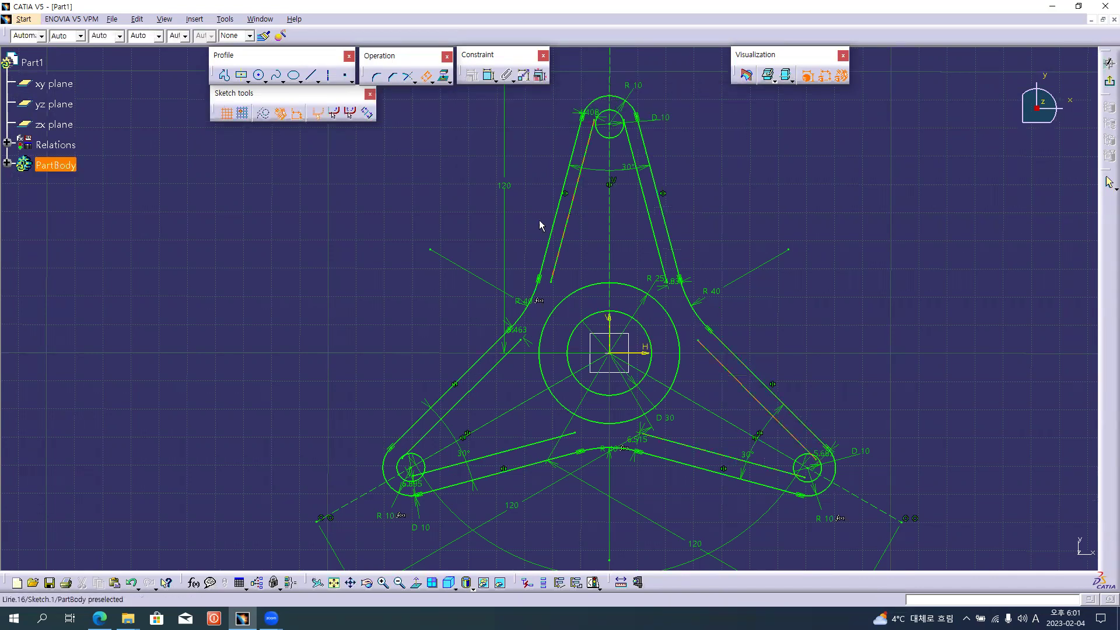
{"action": "left_click", "coordinate": [428, 78]}
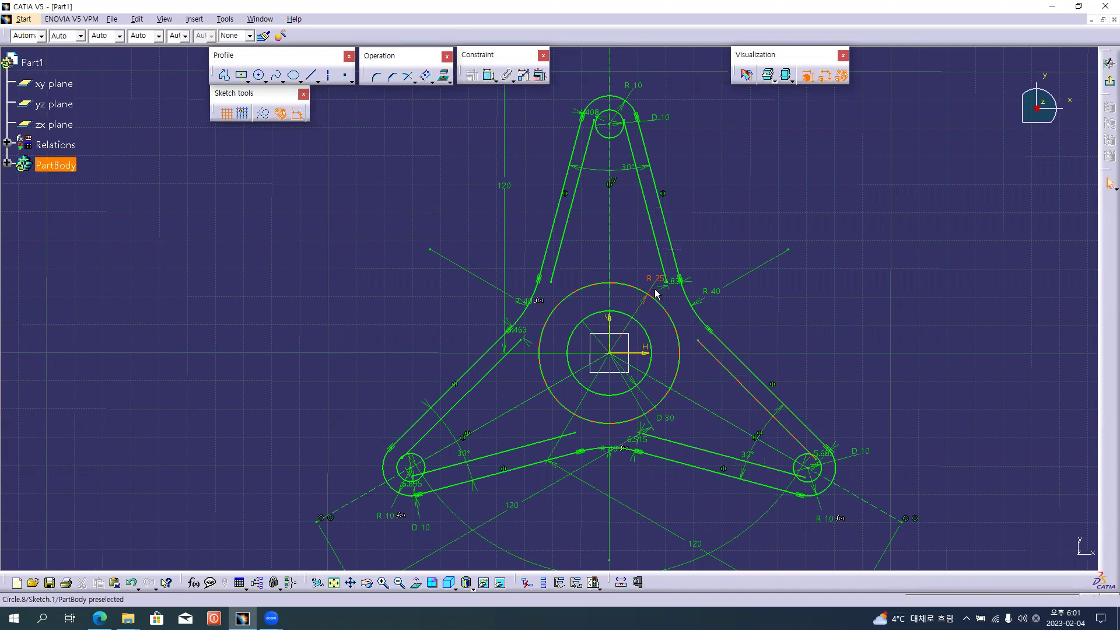
- Move the six offset dimensions to the middle of the arm edges, with their values outside the profile
{"action": "left_click_drag", "start_coordinate": [668, 290], "coordinate": [689, 225]}
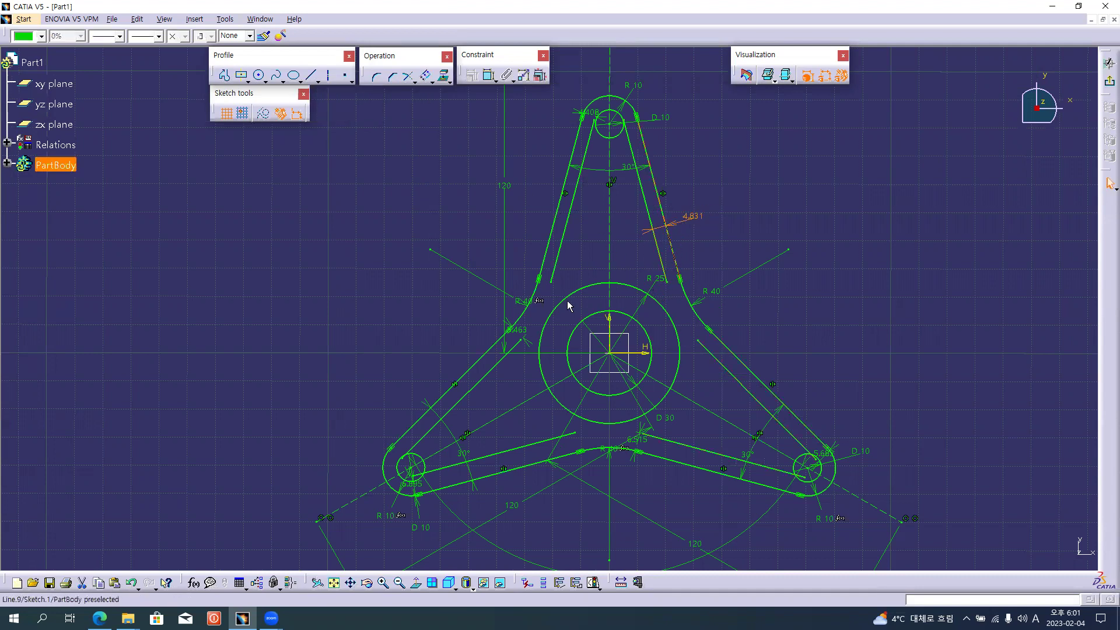
{"action": "left_click_drag", "start_coordinate": [572, 113], "coordinate": [527, 200]}
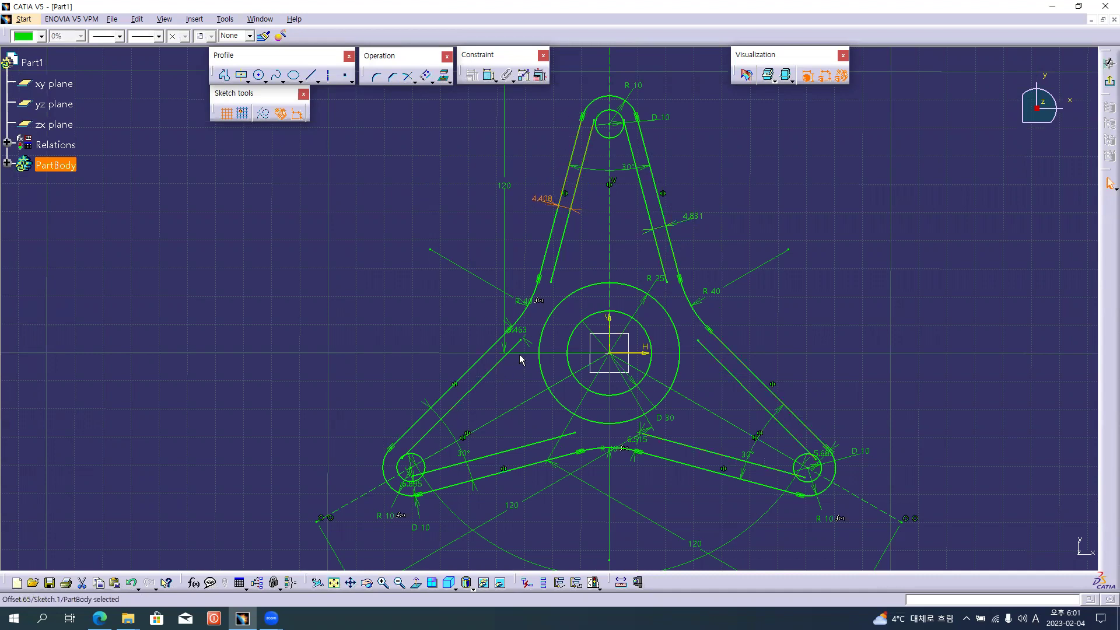
{"action": "left_click_drag", "start_coordinate": [536, 348], "coordinate": [453, 370]}
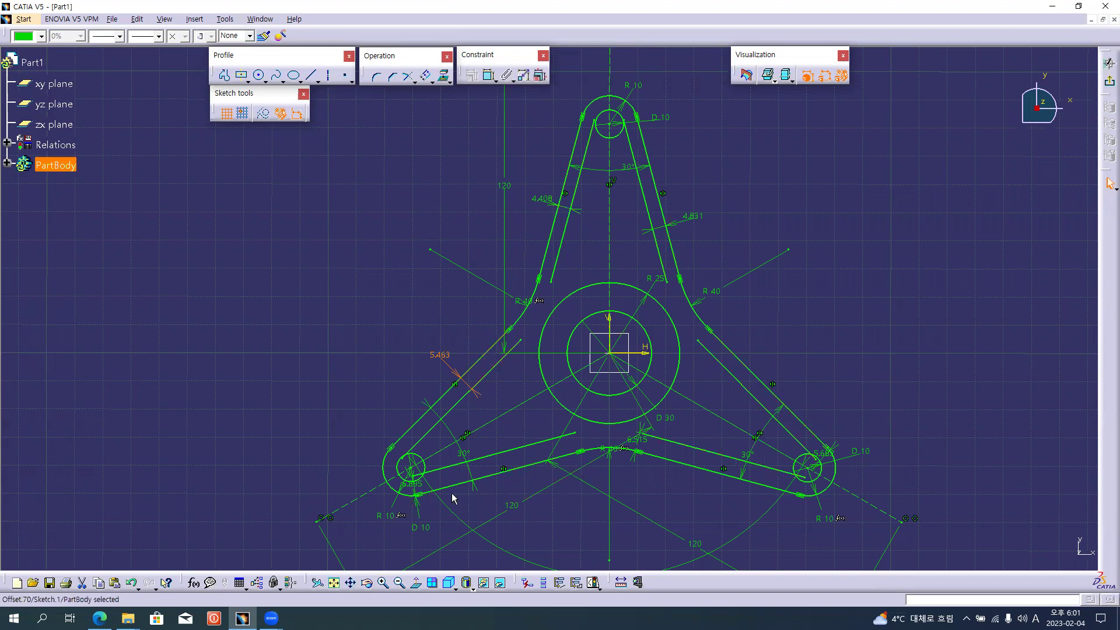
{"action": "left_click_drag", "start_coordinate": [418, 491], "coordinate": [500, 489]}
{"action": "left_click_drag", "start_coordinate": [638, 464], "coordinate": [696, 501]}
{"action": "left_click_drag", "start_coordinate": [822, 455], "coordinate": [770, 360]}
{"action": "left_click", "coordinate": [782, 328]}
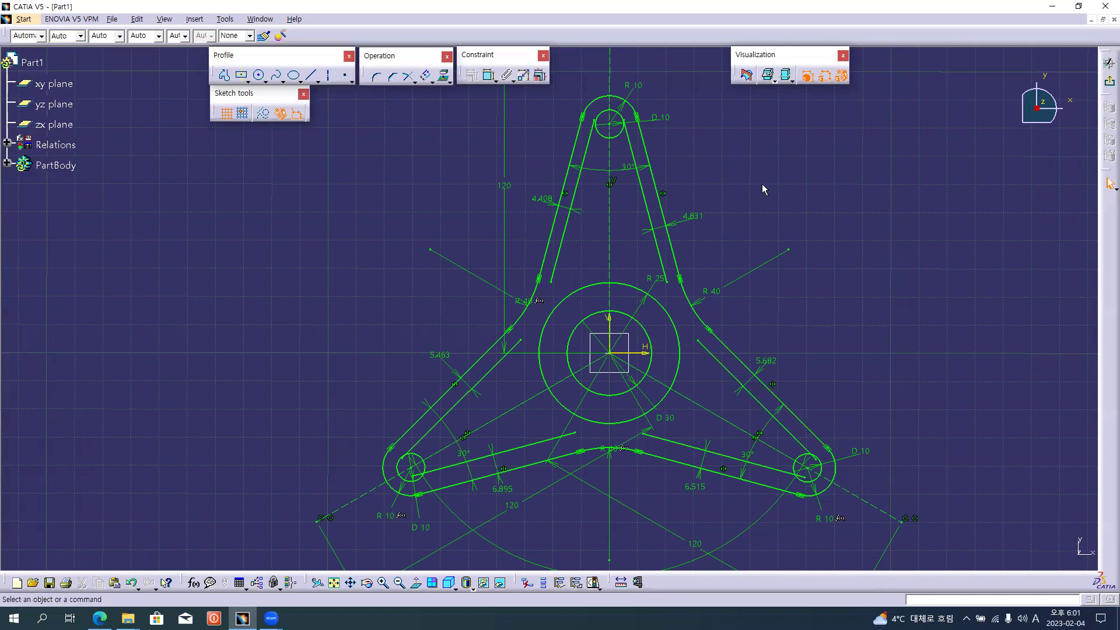
- Link the six inner offset dimensions of the three arms as equivalent dimensions
{"action": "left_click", "coordinate": [708, 216]}
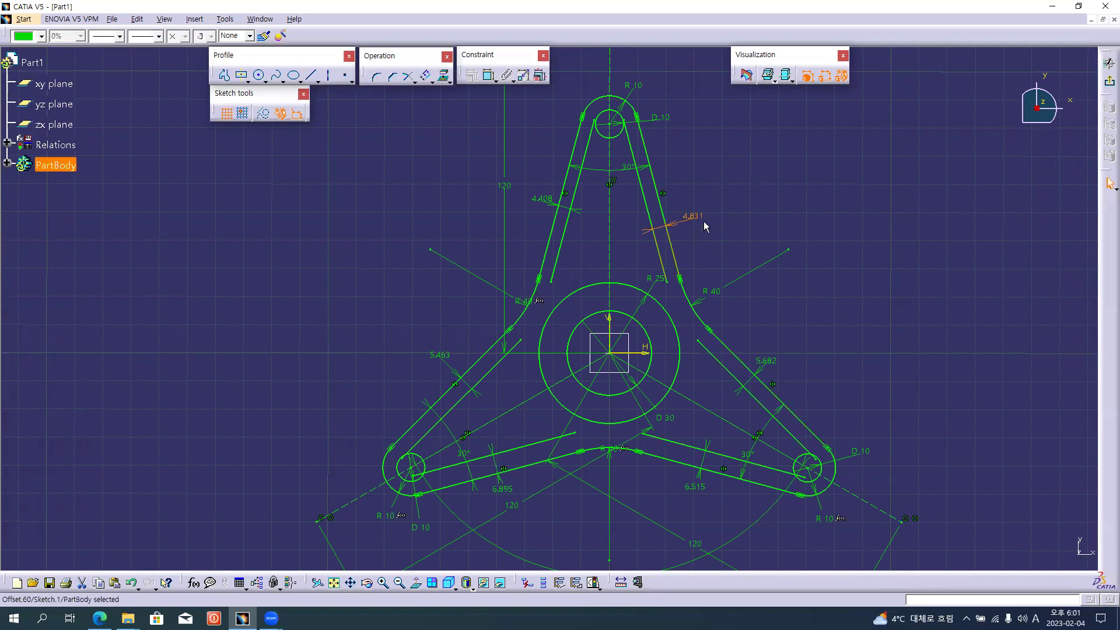
{"action": "left_click", "coordinate": [540, 205], "text": "ctrl"}
{"action": "left_click", "coordinate": [441, 357], "text": "ctrl"}
{"action": "left_click", "coordinate": [507, 490], "text": "ctrl"}
{"action": "left_click", "coordinate": [697, 487], "text": "ctrl"}
{"action": "left_click", "coordinate": [770, 360], "text": "ctrl"}
{"action": "left_click", "coordinate": [700, 219], "text": "ctrl"}
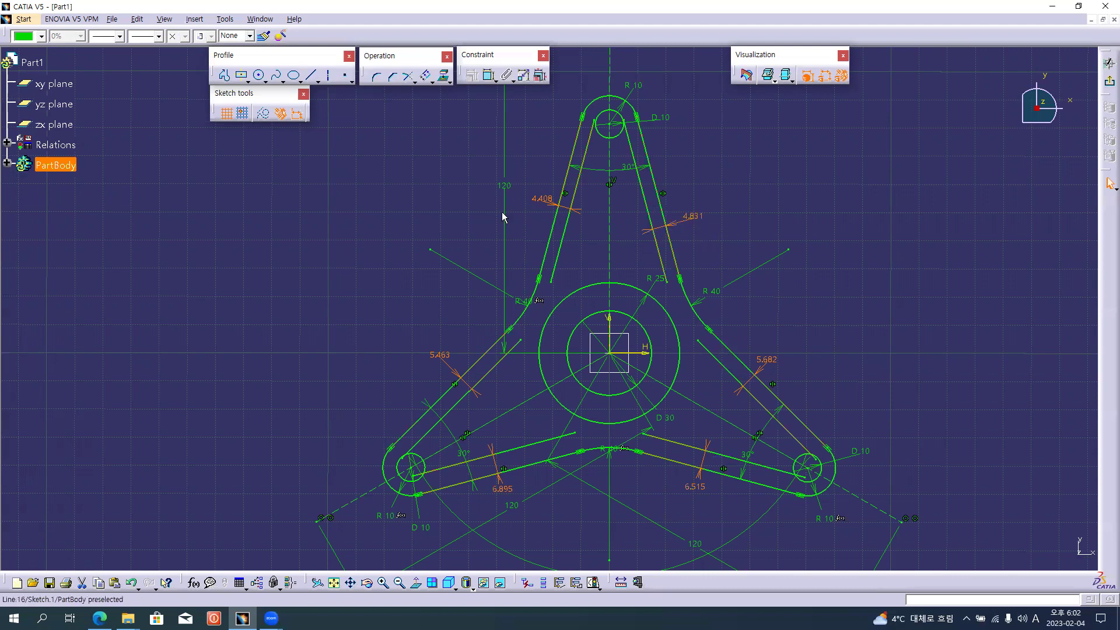
{"action": "right_click", "coordinate": [694, 219]}
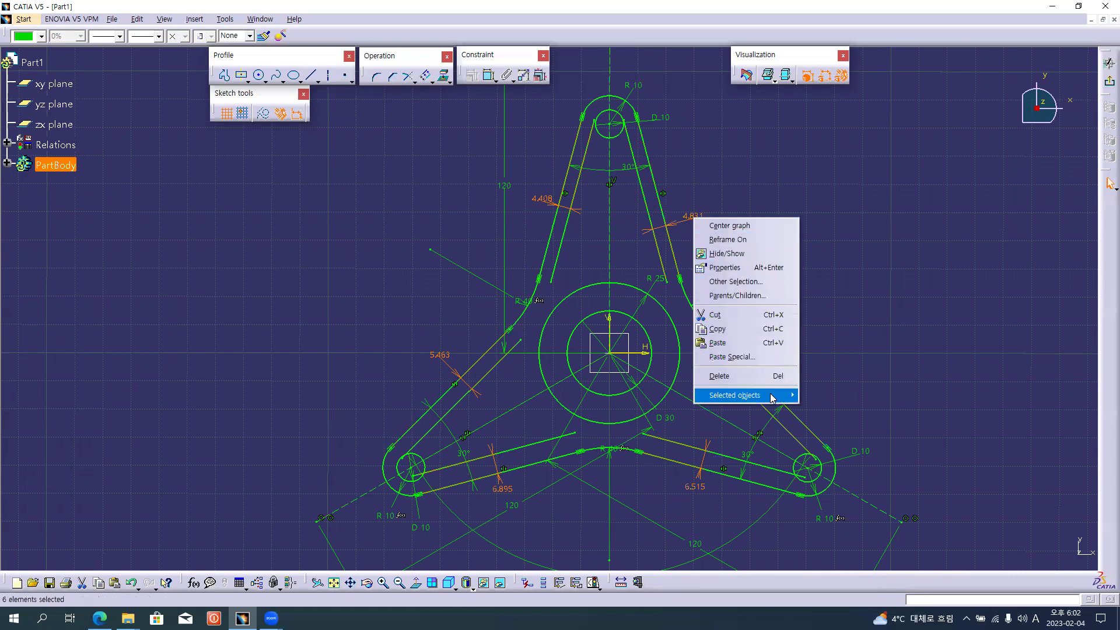
{"action": "mouse_move", "coordinate": [741, 397]}
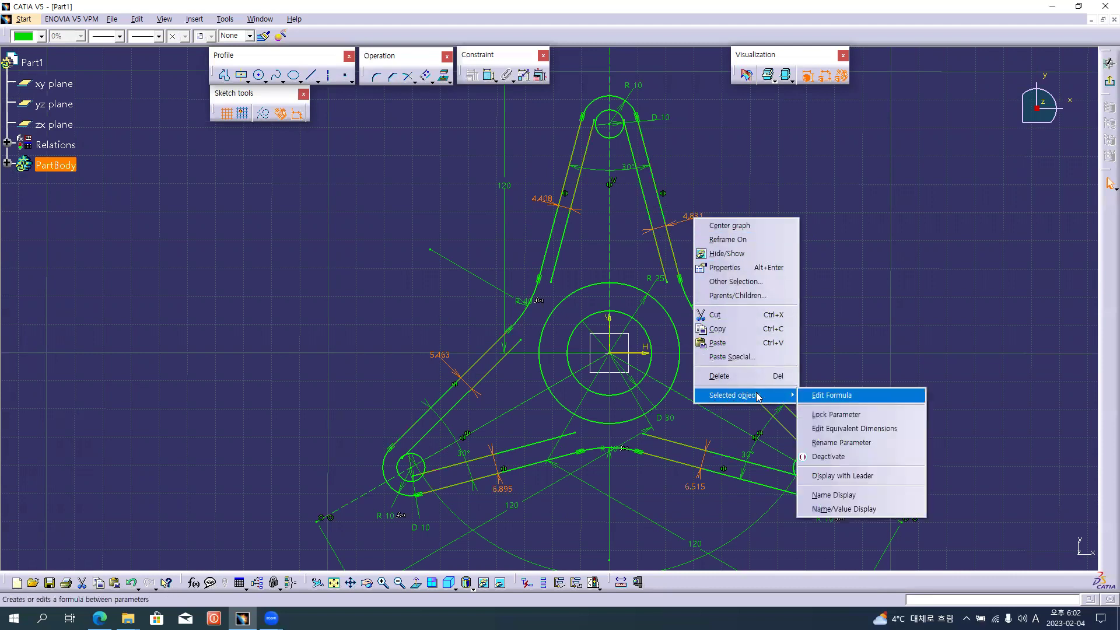
{"action": "left_click", "coordinate": [861, 430]}
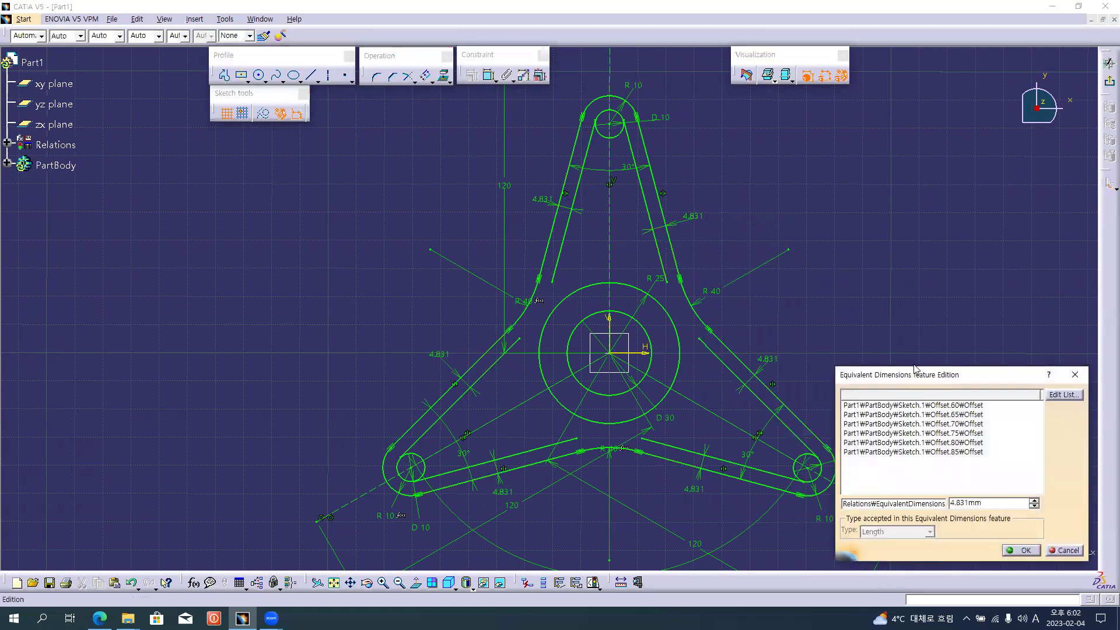
- Set the shared value of the equivalent offset dimensions to 5 mm
{"action": "left_click_drag", "start_coordinate": [914, 369], "coordinate": [879, 238]}
{"action": "left_click_drag", "start_coordinate": [964, 374], "coordinate": [854, 372]}
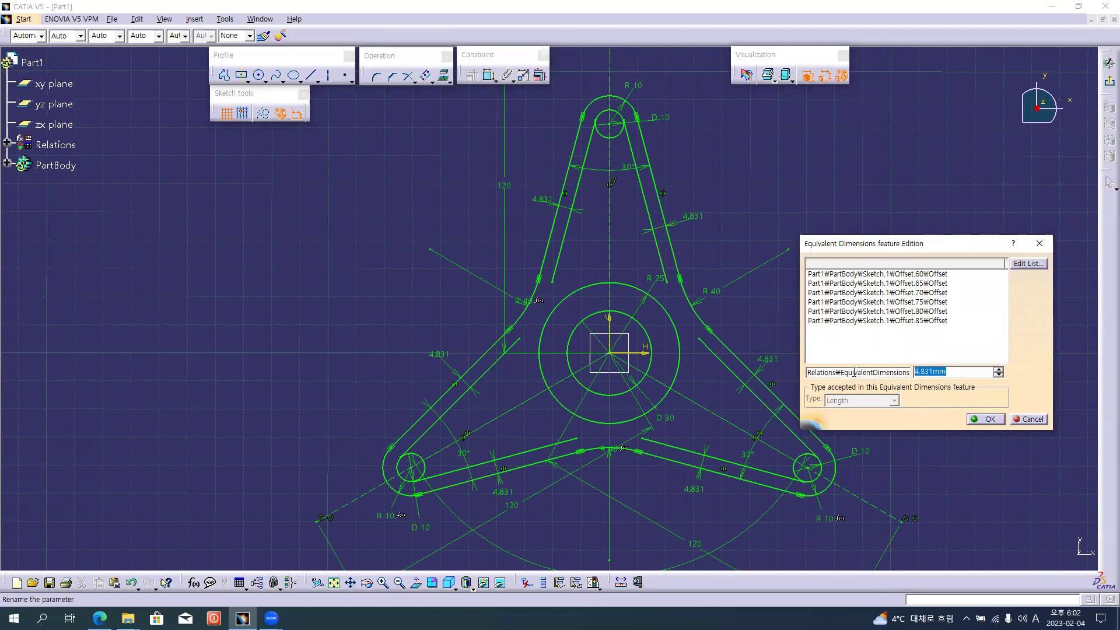
{"action": "type", "text": "5"}
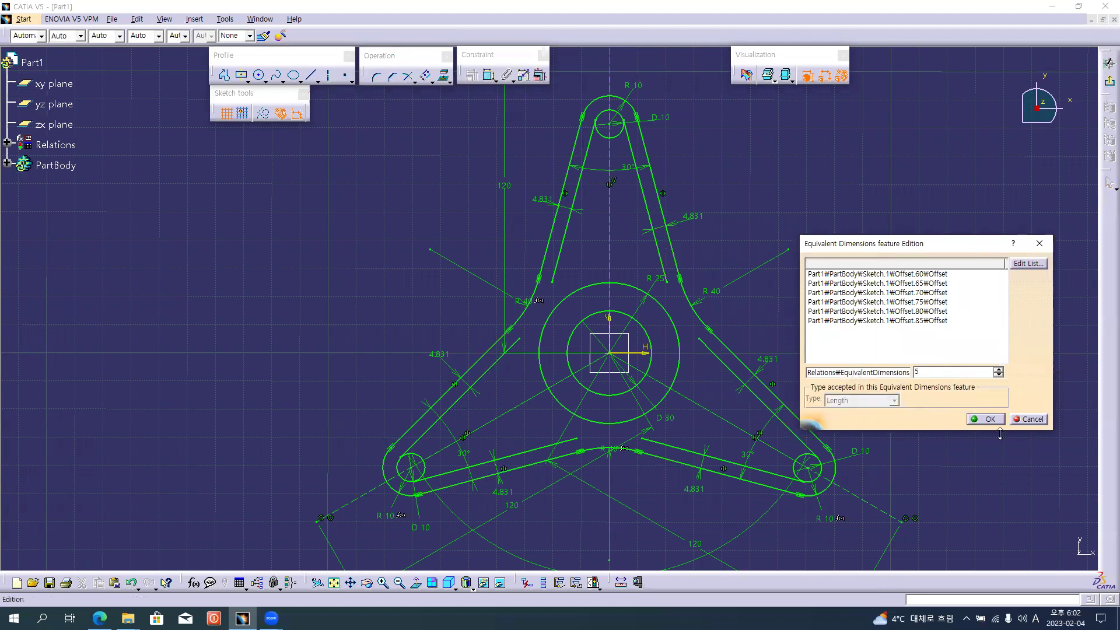
{"action": "left_click", "coordinate": [987, 419]}
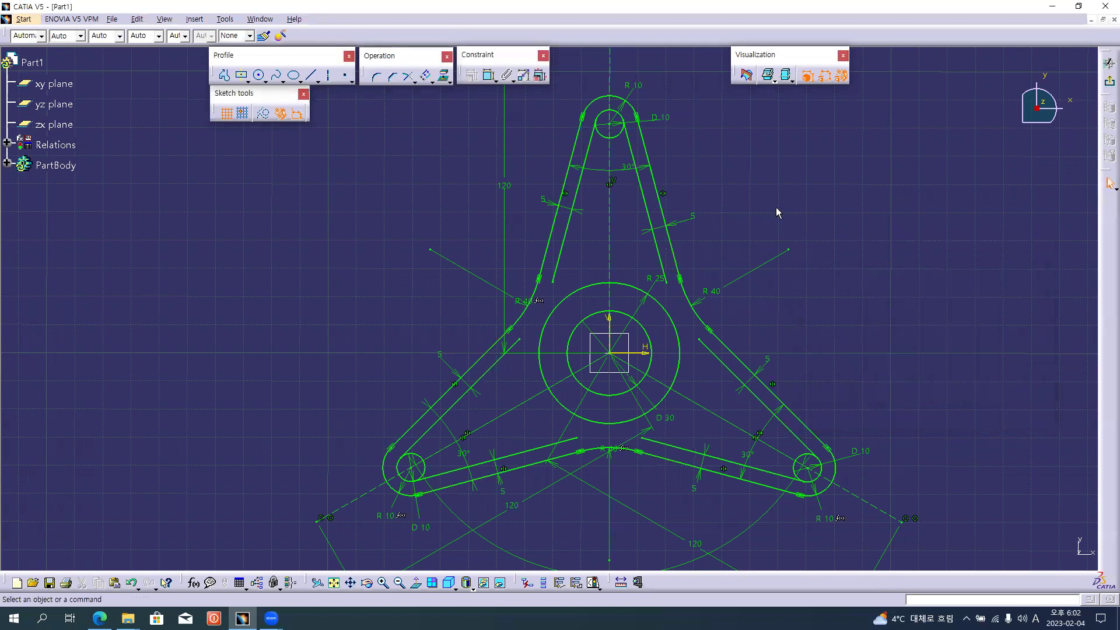
- Move the upper arm's right offset dimension higher along its edge and reposition the lower-right arm tip's outer radius dimension outside the profile
{"action": "left_click_drag", "start_coordinate": [680, 226], "coordinate": [678, 201]}
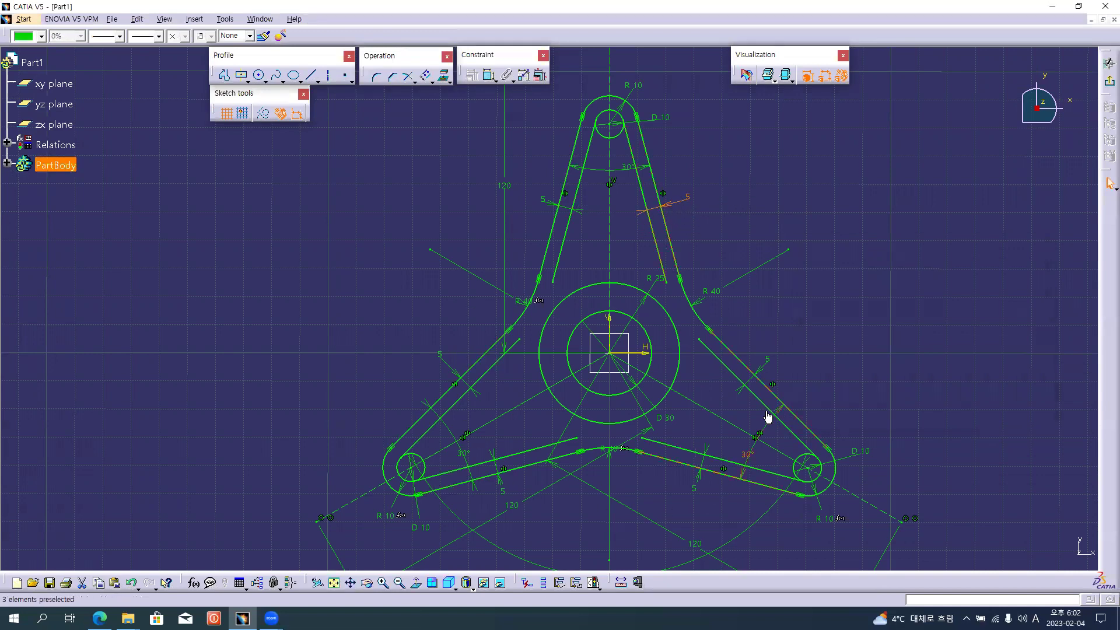
{"action": "left_click", "coordinate": [726, 236]}
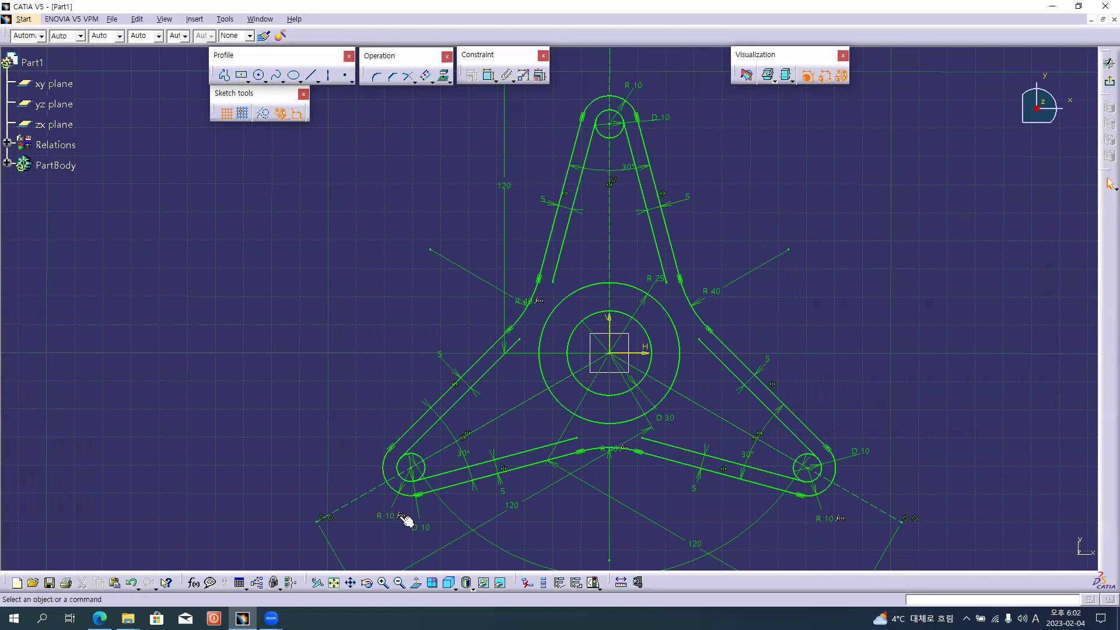
{"action": "left_click_drag", "start_coordinate": [817, 506], "coordinate": [829, 474]}
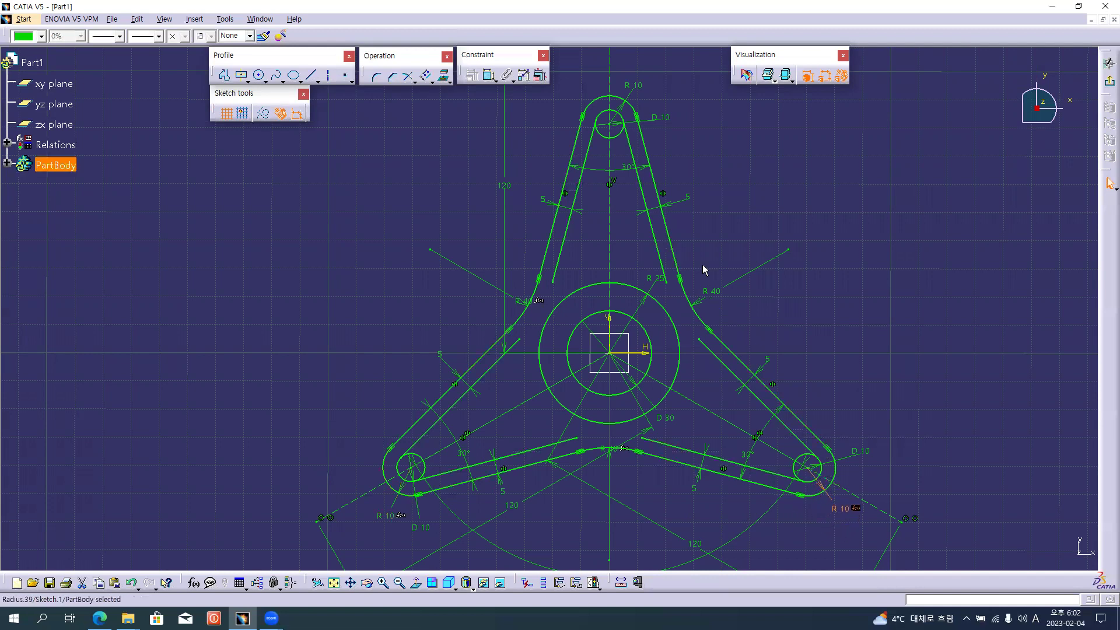
- Test the linked offsets by changing the upper arm's right offset to 3 mm and back to 5 mm
{"action": "left_click", "coordinate": [7, 144]}
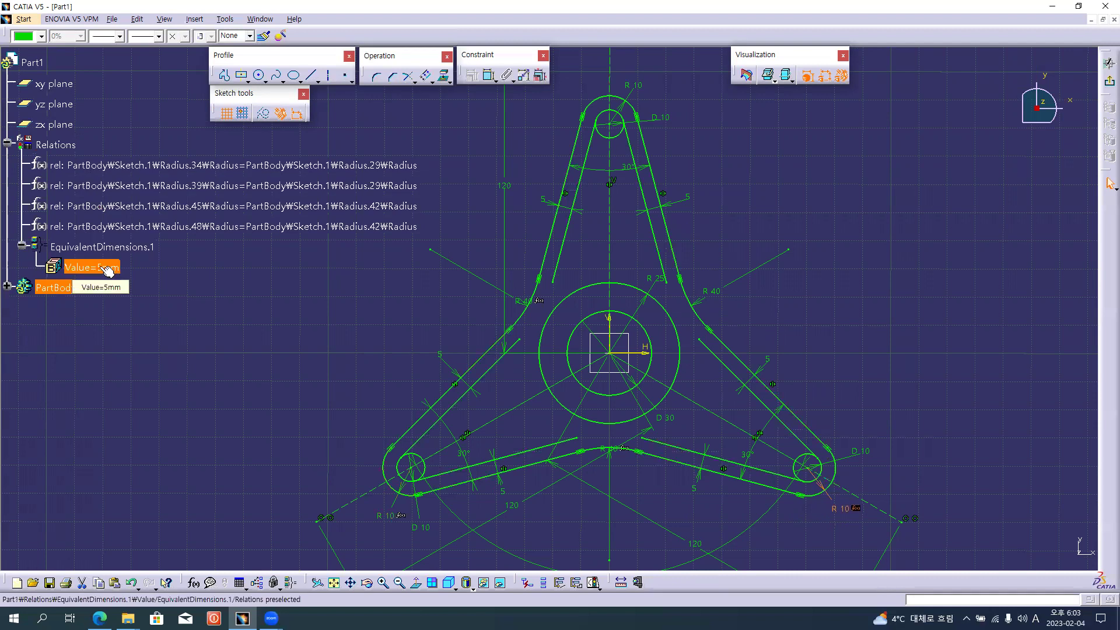
{"action": "double_click", "coordinate": [688, 201]}
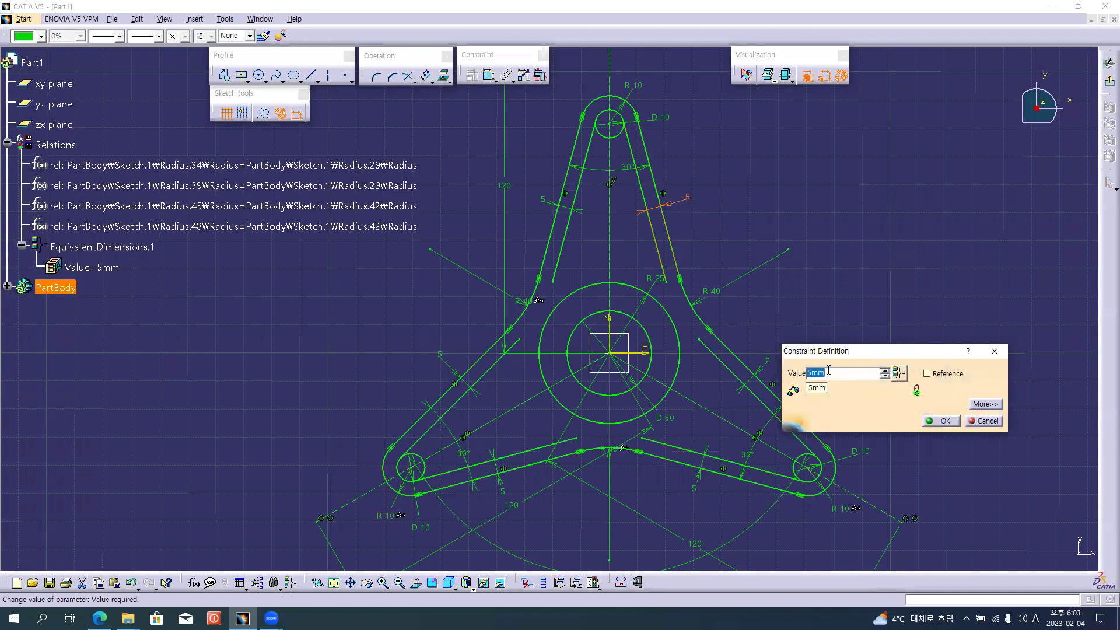
{"action": "type", "text": "3"}
{"action": "key", "text": "Return"}
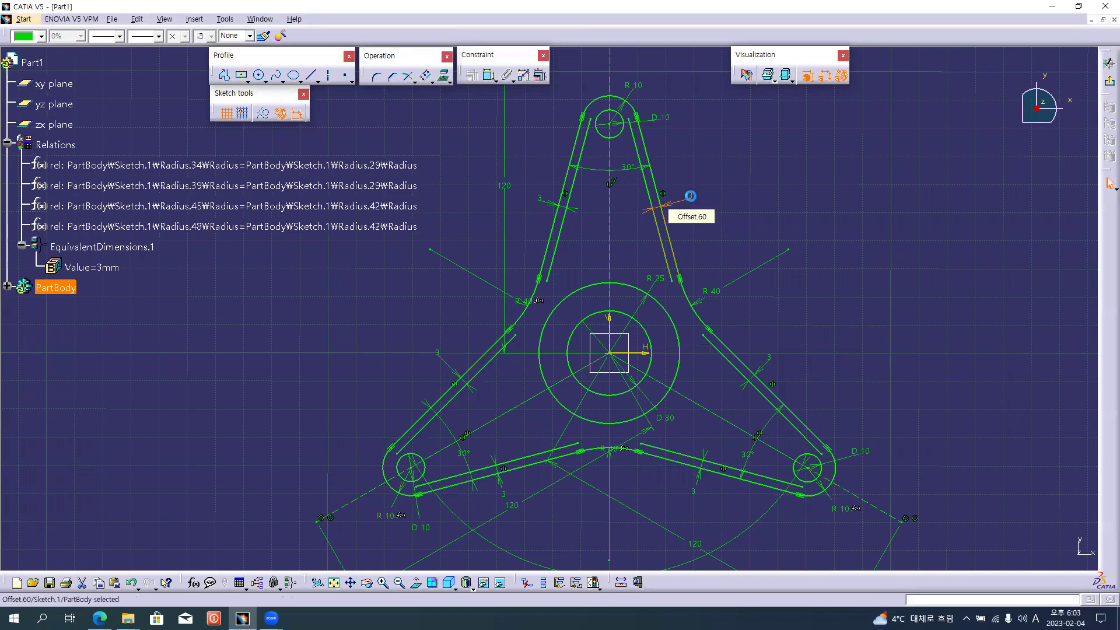
{"action": "double_click", "coordinate": [689, 200]}
{"action": "type", "text": "5"}
{"action": "key", "text": "Return"}
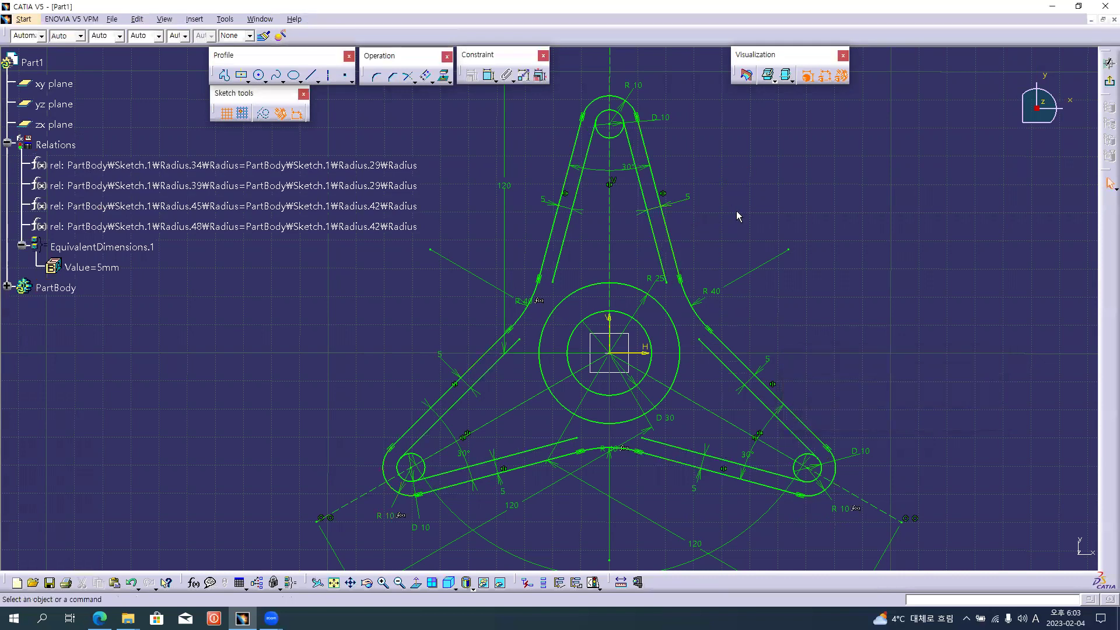
{"action": "left_click", "coordinate": [7, 143]}
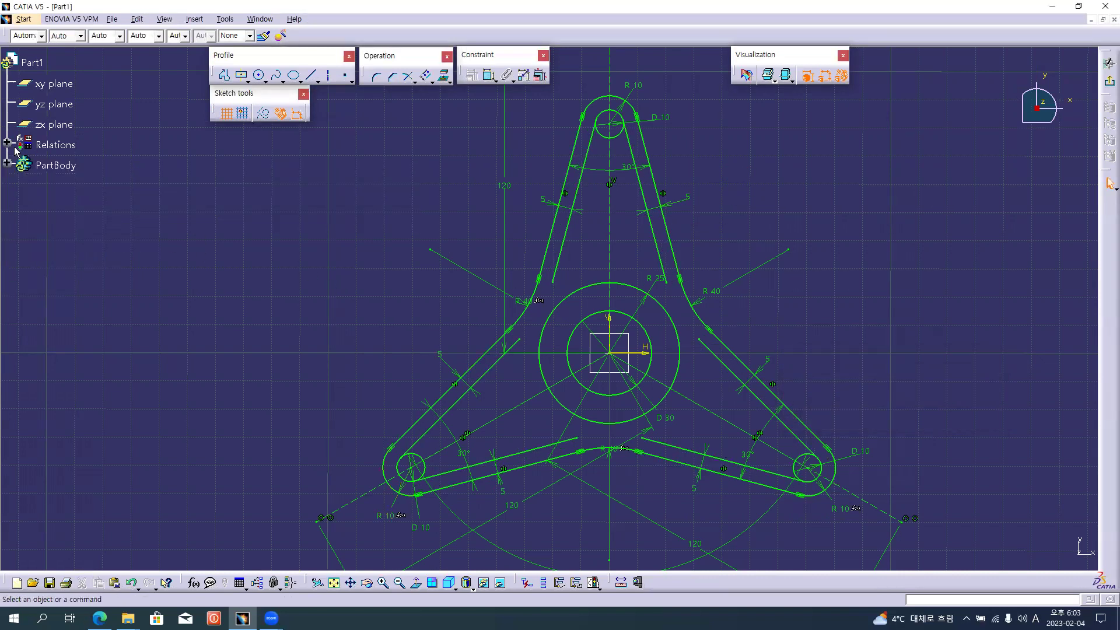
- Switch to the edu-catia drawing in the browser and examine the inner pockets' corner radii and their arcs around the arm-tip holes
{"action": "key", "text": "alt+Tab"}
{"action": "left_click", "coordinate": [432, 242]}
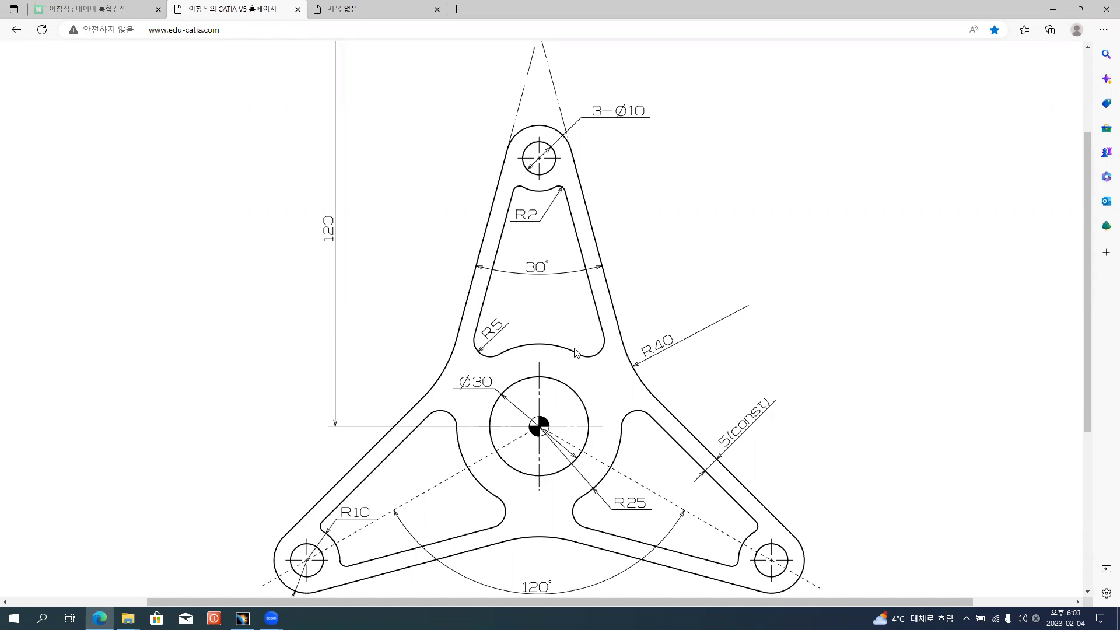
{"action": "key", "text": "alt+Tab"}
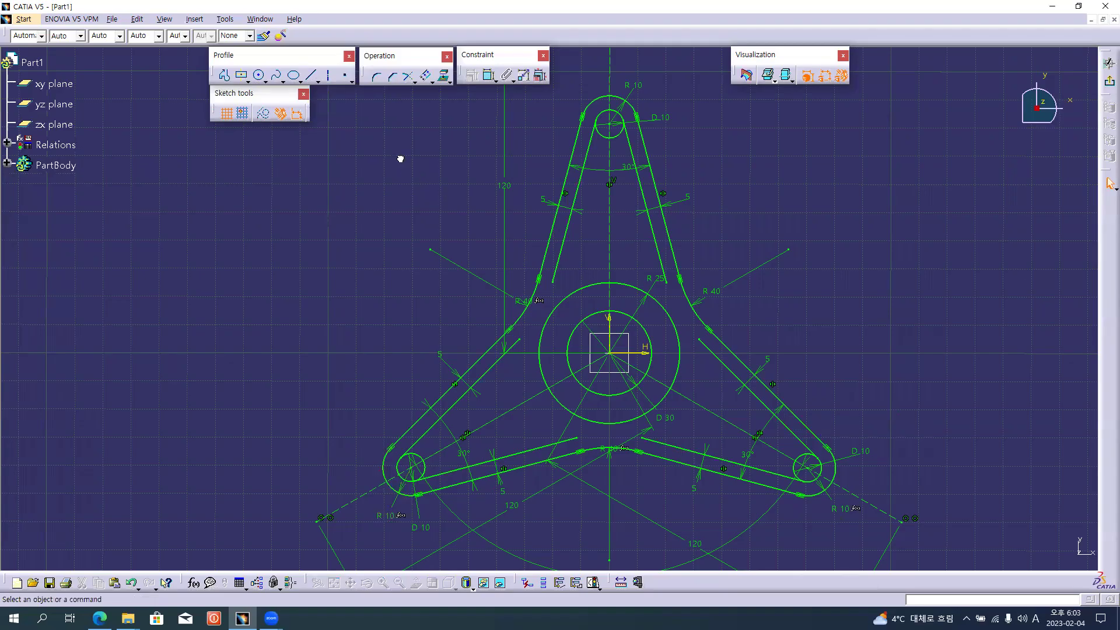
{"action": "left_click", "coordinate": [371, 78]}
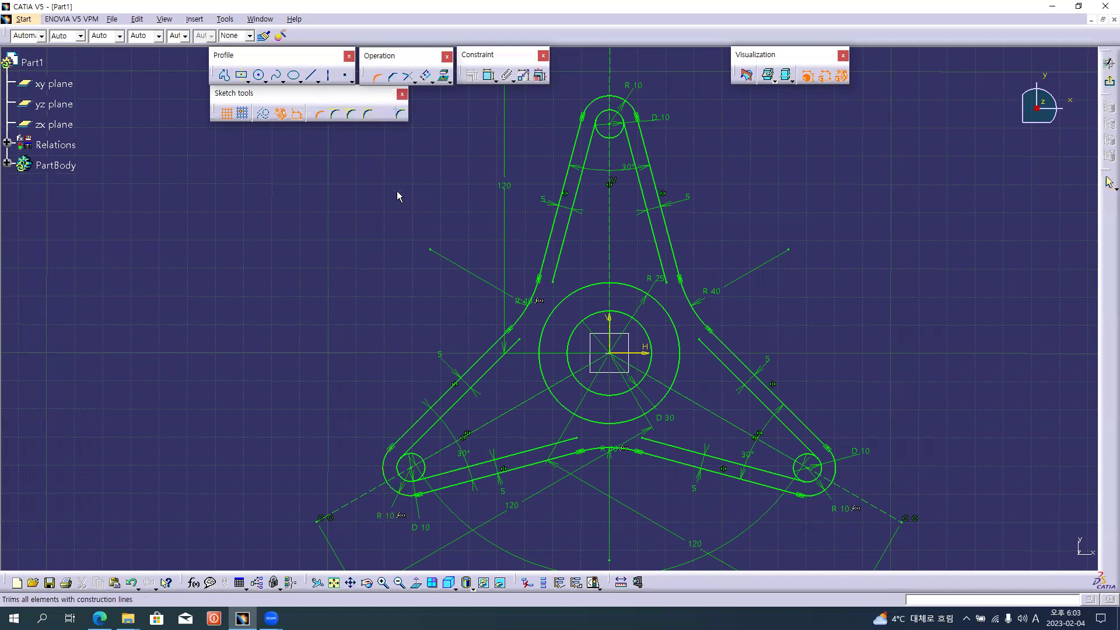
{"action": "mouse_move", "coordinate": [580, 260]}
{"action": "middle_mouse_down"}
{"action": "mouse_move", "coordinate": [578, 281]}
{"action": "mouse_move", "coordinate": [593, 195]}
{"action": "mouse_move", "coordinate": [615, 274]}
{"action": "mouse_move", "coordinate": [515, 385]}
{"action": "middle_mouse_up"}
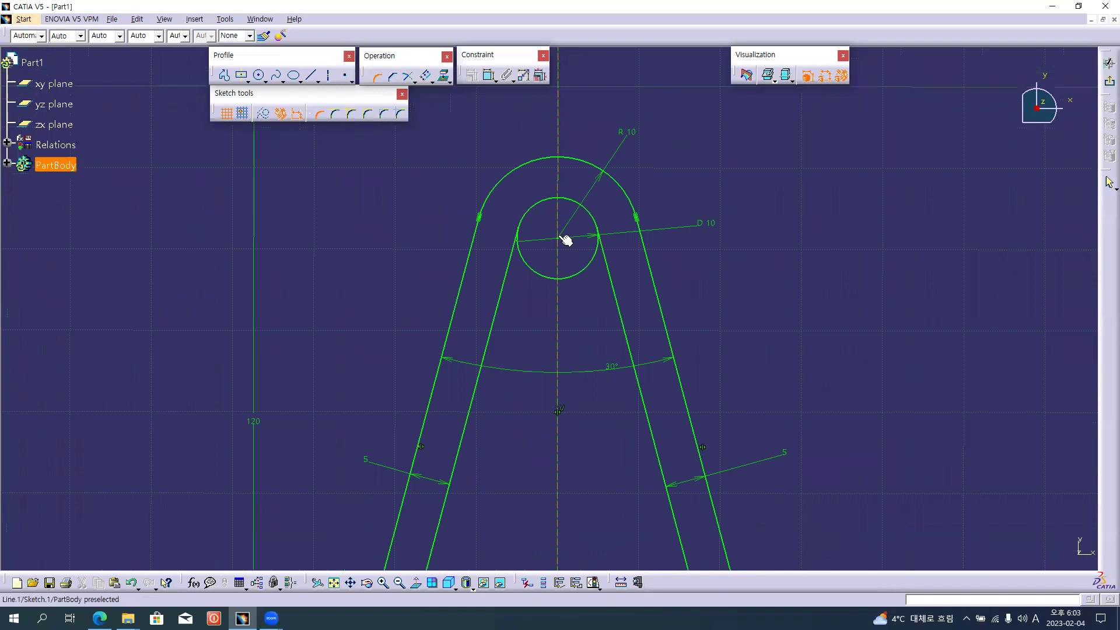
{"action": "key", "text": "alt+Tab"}
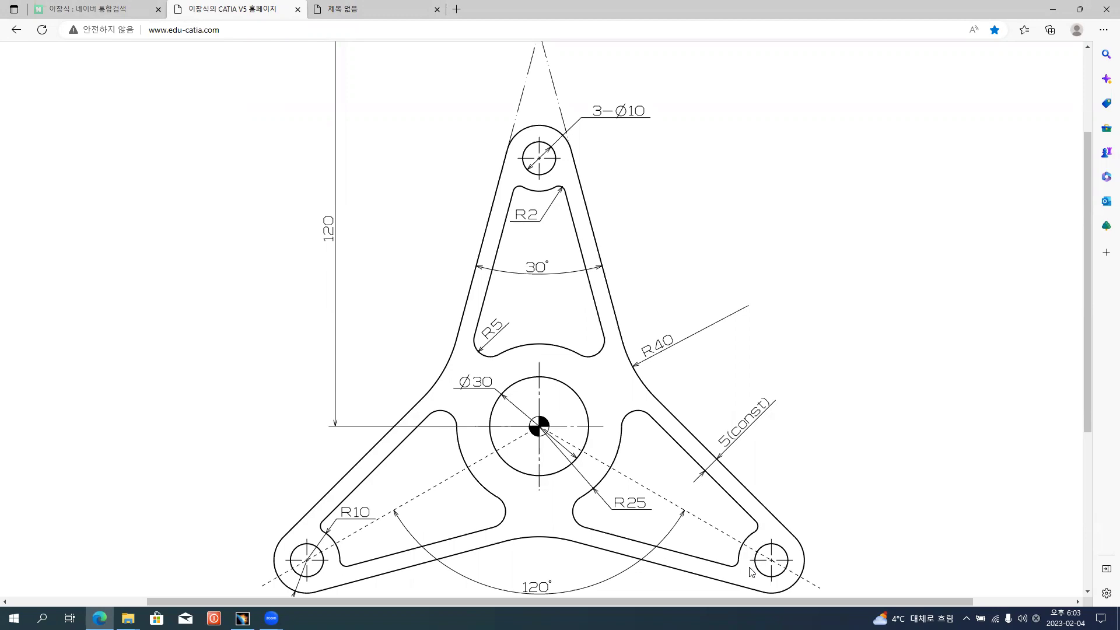
{"action": "key", "text": "alt+Tab"}
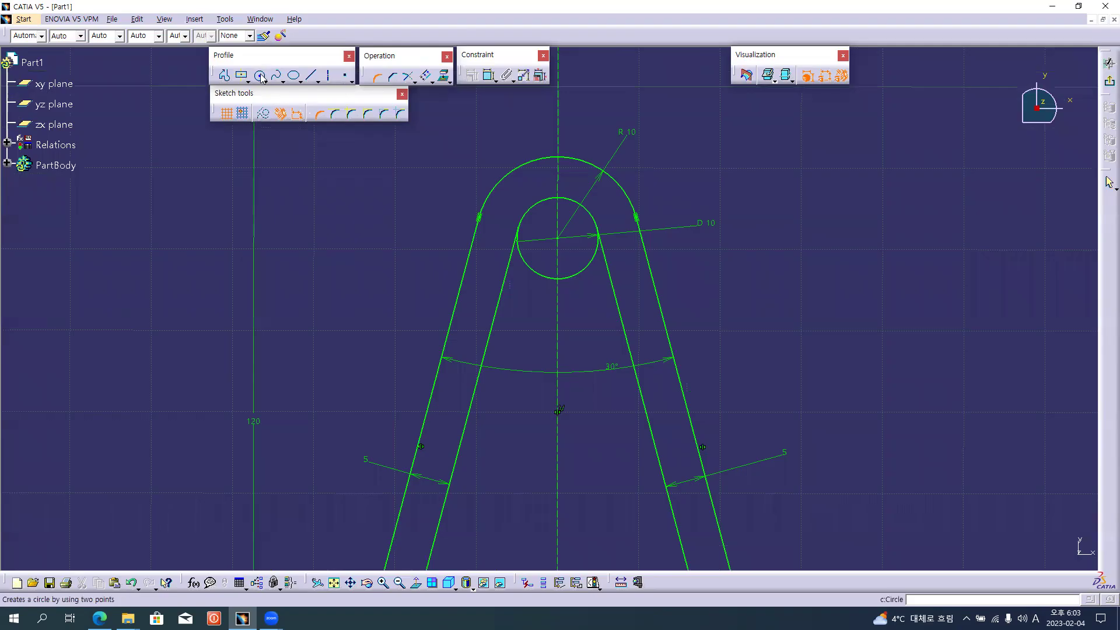
- Draw a circle concentric with each arm-tip hole, radius about 9.7 mm on the upper arm and about 9.6 mm on both lower arms
{"action": "left_click", "coordinate": [261, 76]}
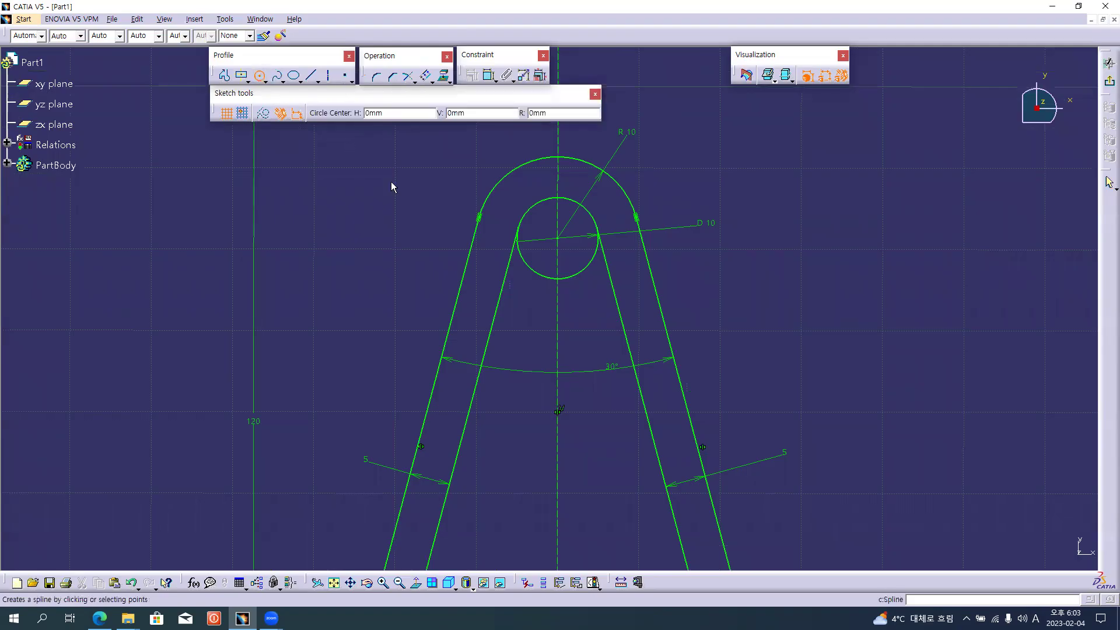
{"action": "left_click", "coordinate": [558, 238]}
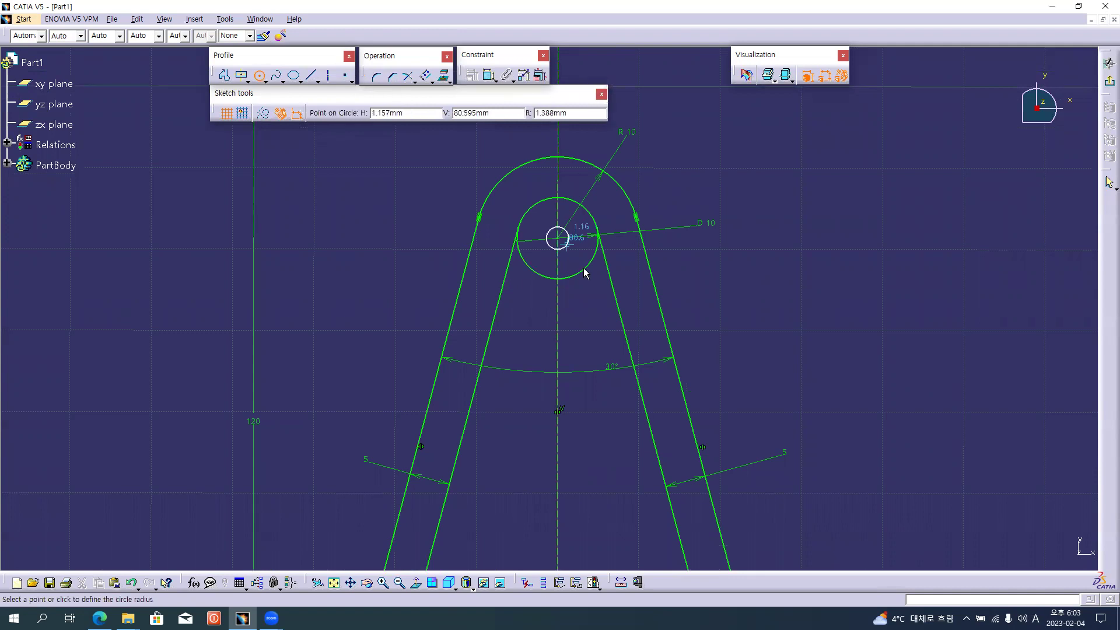
{"action": "left_click", "coordinate": [592, 307]}
{"action": "middle_click_drag", "start_coordinate": [695, 305], "coordinate": [688, 420]}
{"action": "middle_click", "coordinate": [513, 471]}
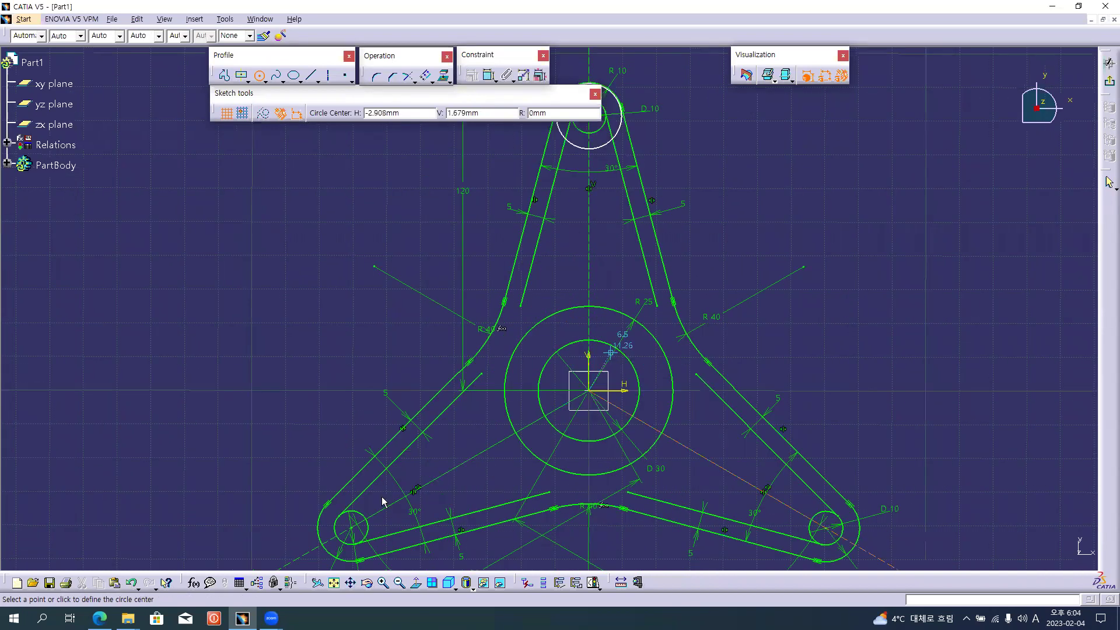
{"action": "left_click", "coordinate": [351, 527]}
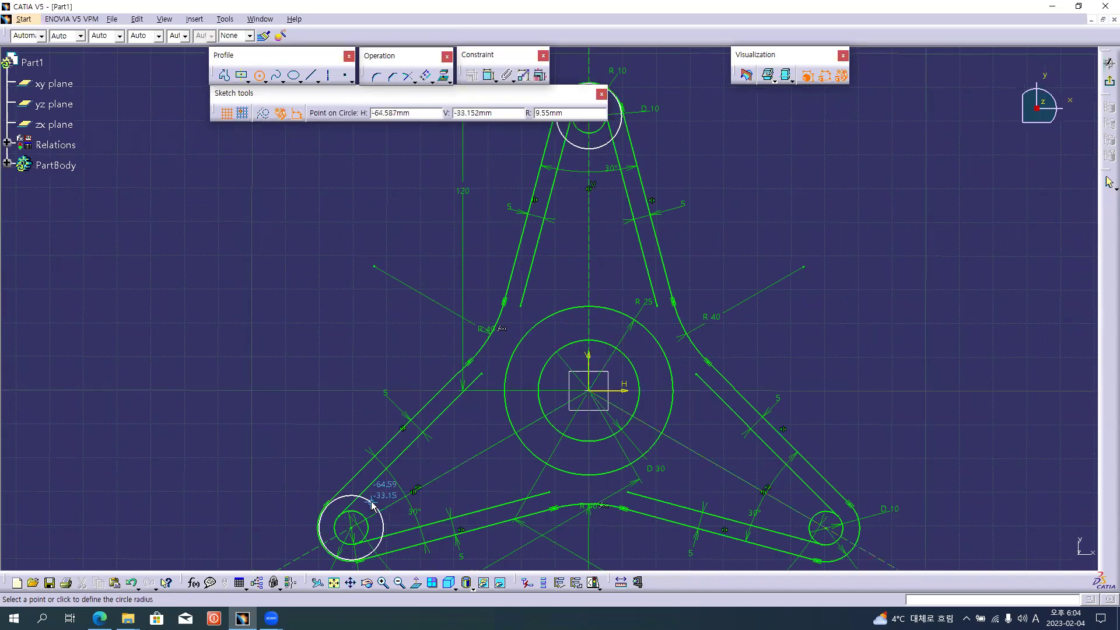
{"action": "left_click", "coordinate": [371, 504]}
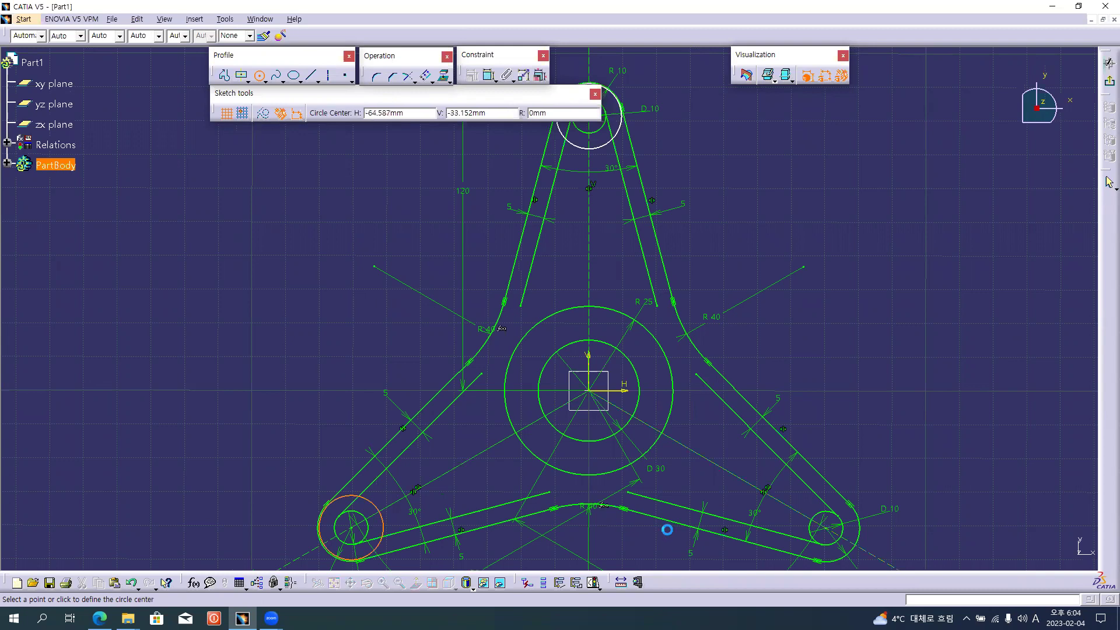
{"action": "left_click", "coordinate": [826, 528]}
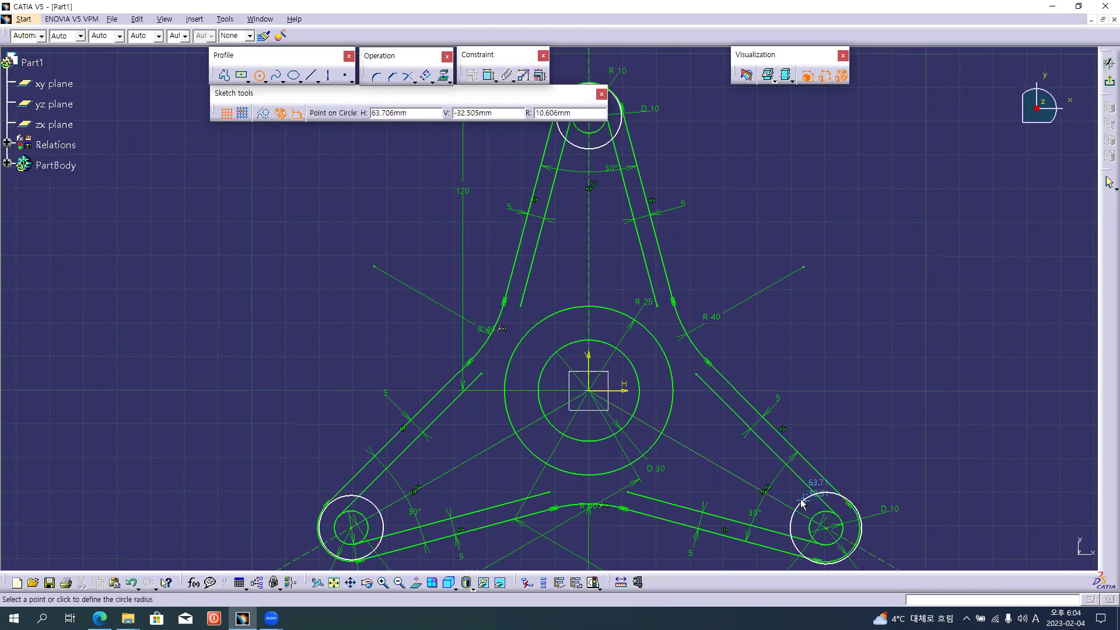
{"action": "left_click", "coordinate": [804, 511]}
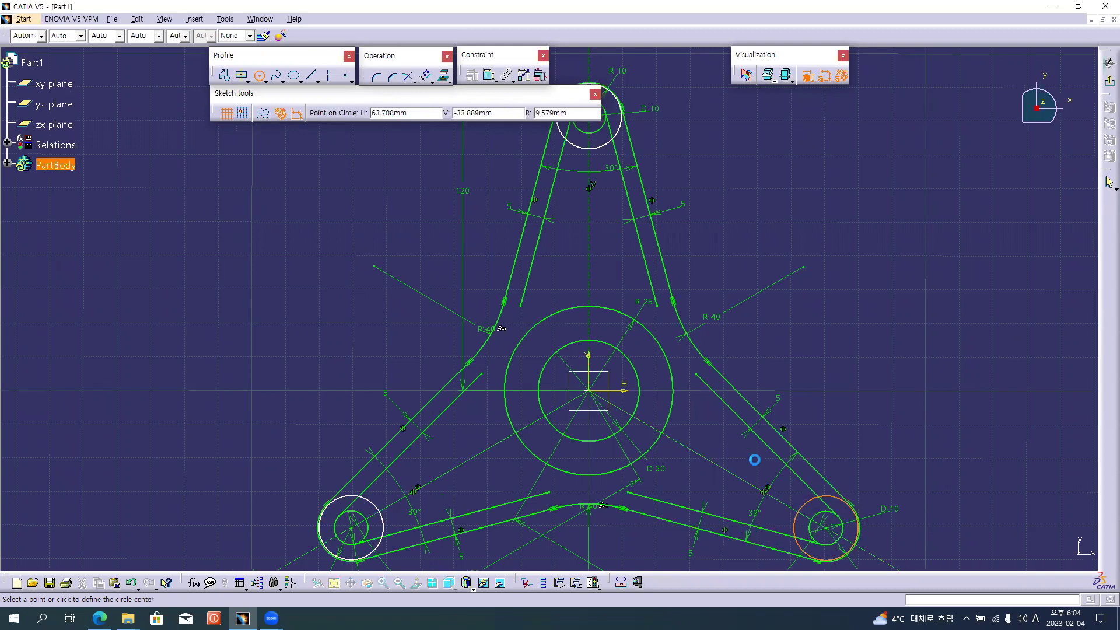
- Dimension the radii of the three new circles around the arm-tip holes
{"action": "left_click", "coordinate": [484, 78]}
{"action": "left_click", "coordinate": [601, 145]}
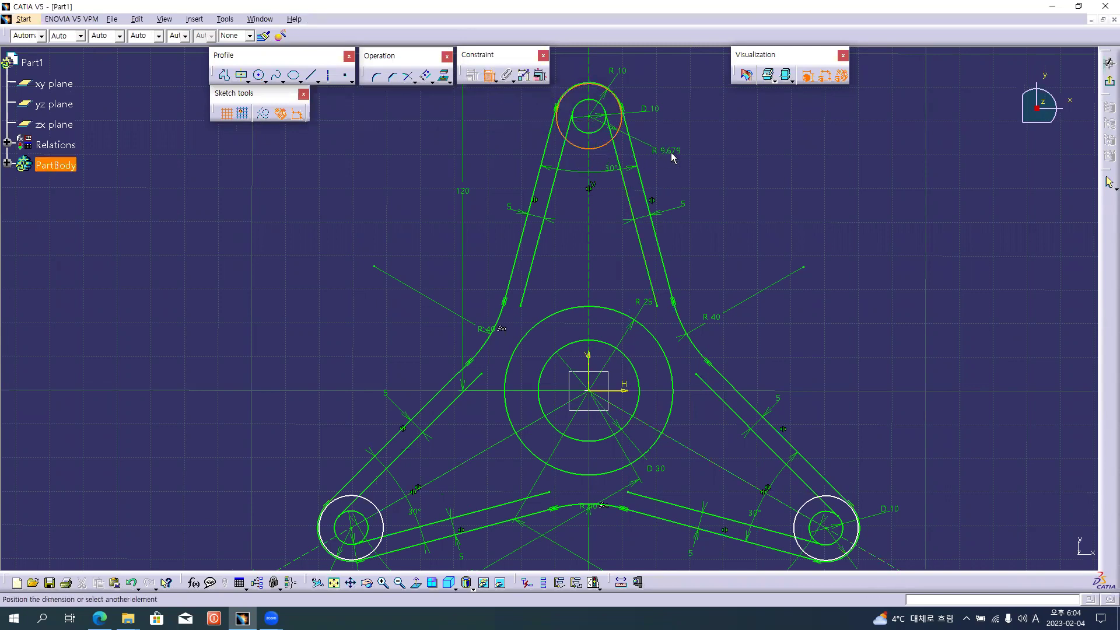
{"action": "left_click", "coordinate": [662, 153]}
{"action": "left_click", "coordinate": [377, 506]}
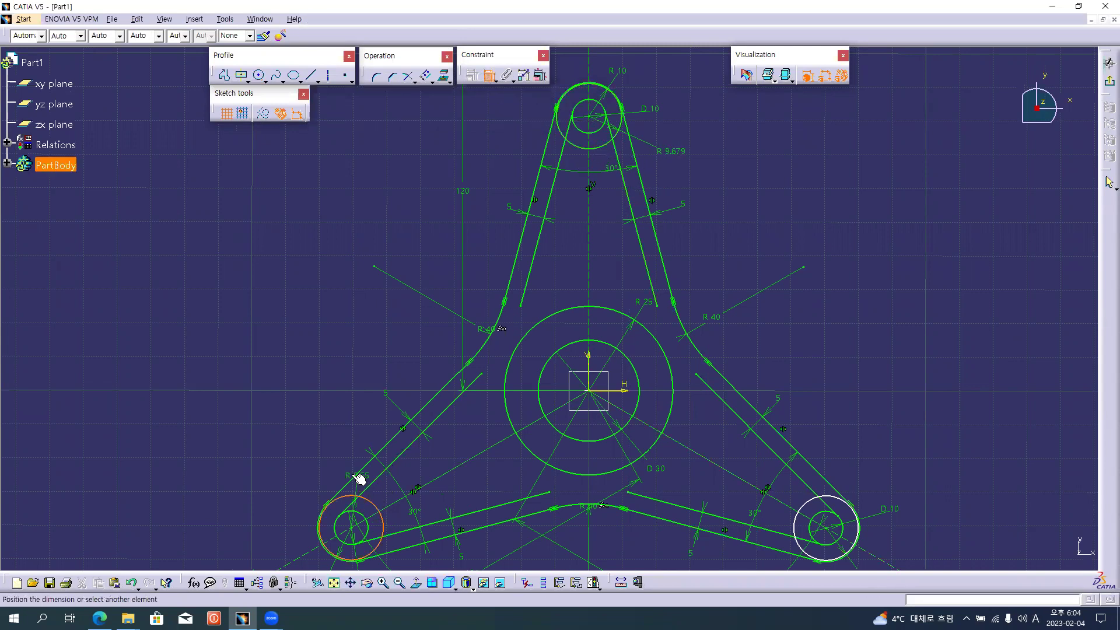
{"action": "left_click", "coordinate": [339, 469]}
{"action": "left_click", "coordinate": [805, 505]}
{"action": "left_click", "coordinate": [823, 454]}
- Set the radii of the three circles around the arm-tip holes to 10 mm with Edit Multi-Constraint
{"action": "left_click", "coordinate": [540, 75]}
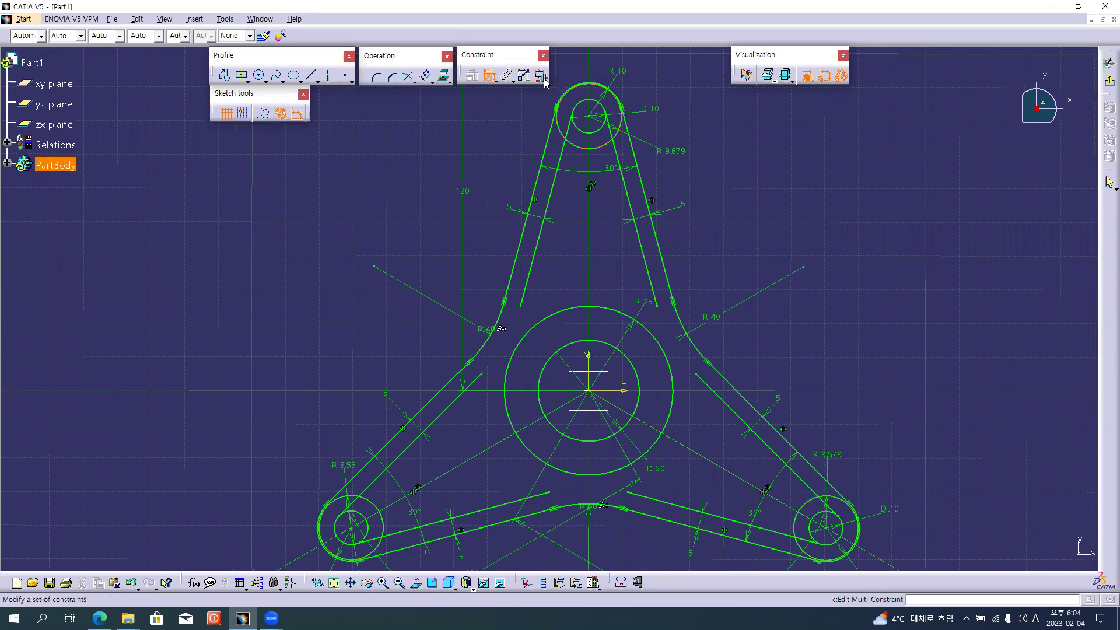
{"action": "left_click", "coordinate": [674, 150]}
{"action": "type", "text": "10"}
{"action": "key", "text": "Return"}
{"action": "left_click", "coordinate": [830, 456]}
{"action": "type", "text": "10"}
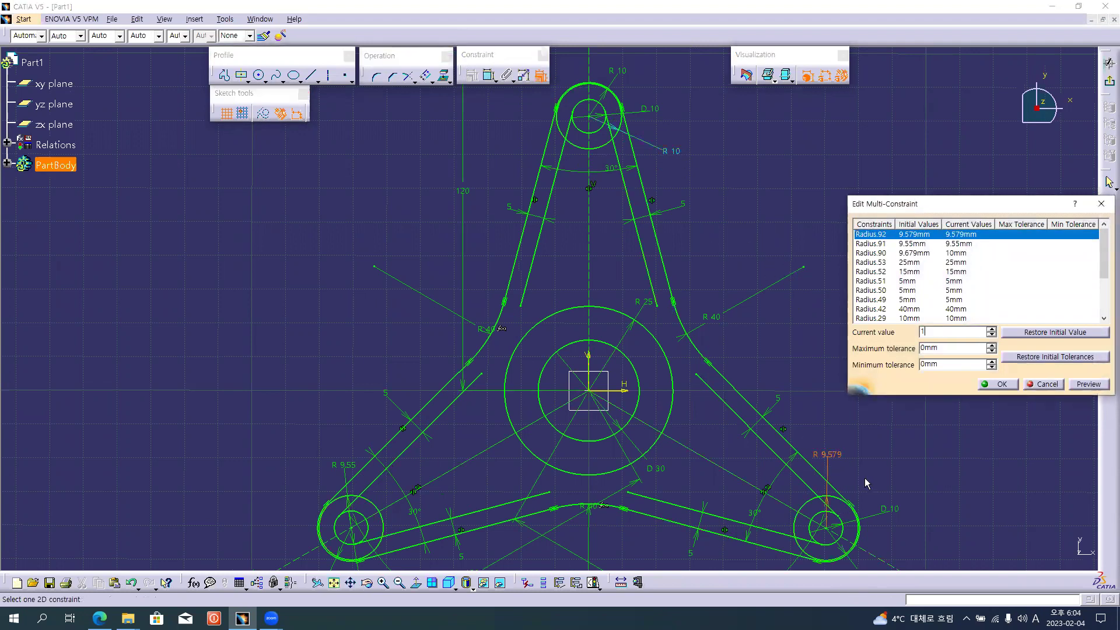
{"action": "key", "text": "Return"}
{"action": "left_click", "coordinate": [343, 467]}
{"action": "type", "text": "10"}
{"action": "key", "text": "Return"}
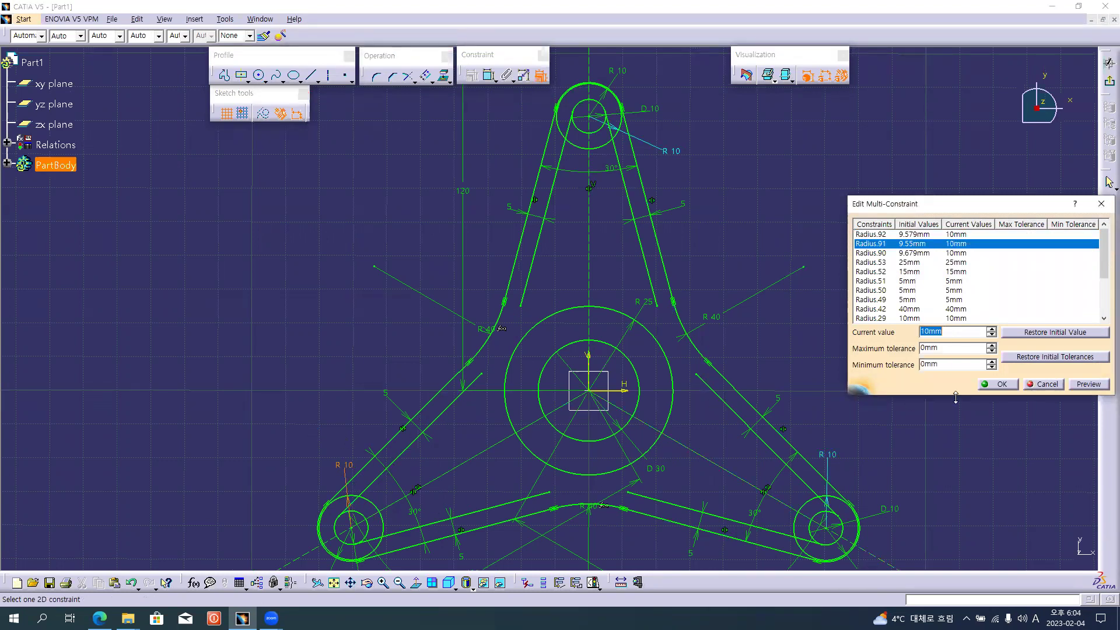
{"action": "left_click", "coordinate": [990, 383]}
- Check the edu-catia drawing and add 2 mm corners between the upper arm's R10 circle and both inner offset lines, trimming all elements
{"action": "mouse_move", "coordinate": [577, 180]}
{"action": "middle_mouse_down"}
{"action": "mouse_move", "coordinate": [517, 294]}
{"action": "mouse_move", "coordinate": [492, 216]}
{"action": "mouse_move", "coordinate": [578, 276]}
{"action": "middle_mouse_up"}
{"action": "left_click", "coordinate": [378, 78]}
{"action": "left_click", "coordinate": [378, 77]}
{"action": "left_click", "coordinate": [378, 78]}
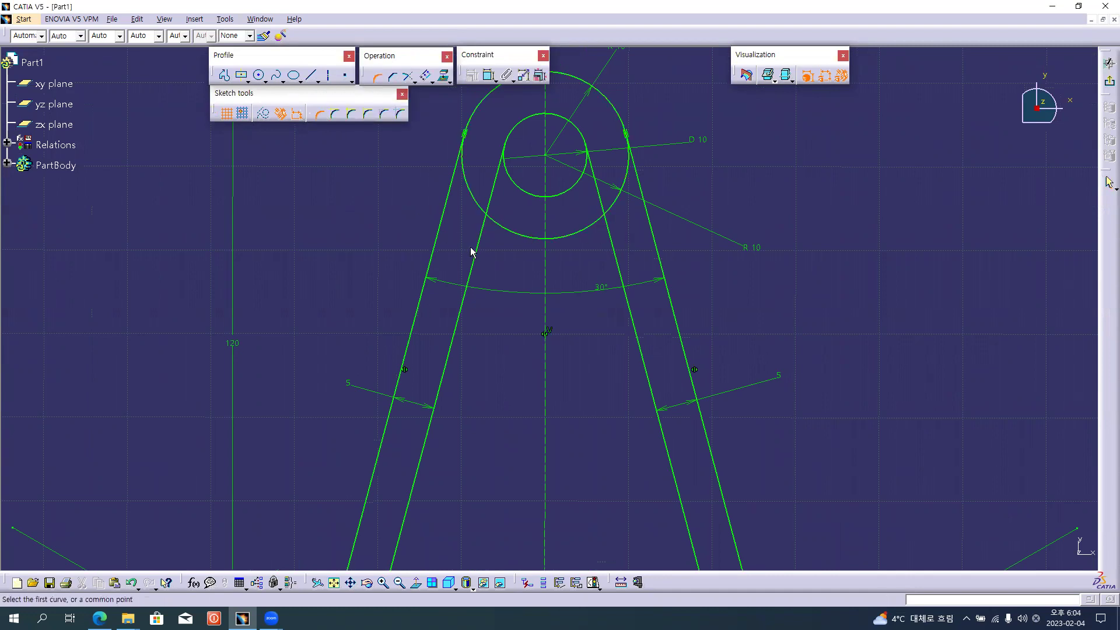
{"action": "key", "text": "alt+Tab"}
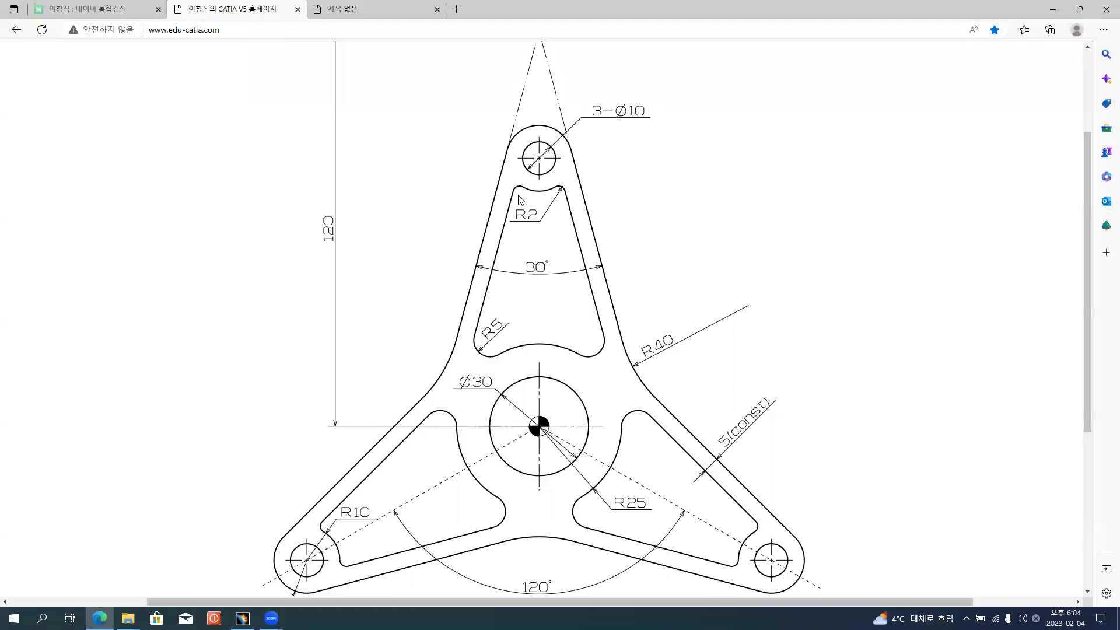
{"action": "key", "text": "alt+Tab"}
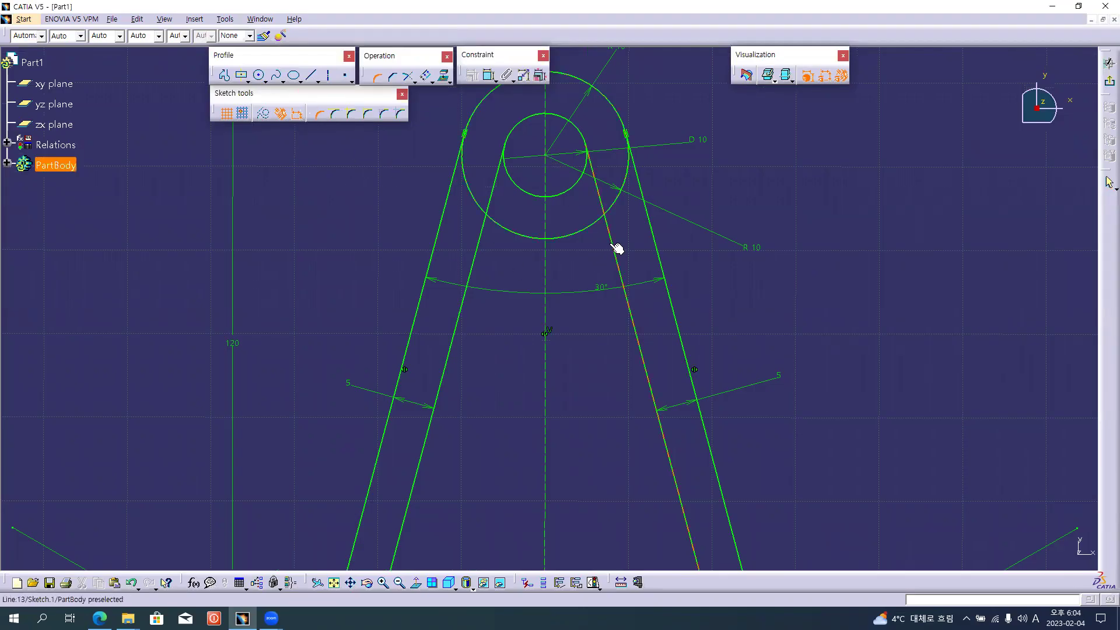
{"action": "left_click", "coordinate": [598, 232]}
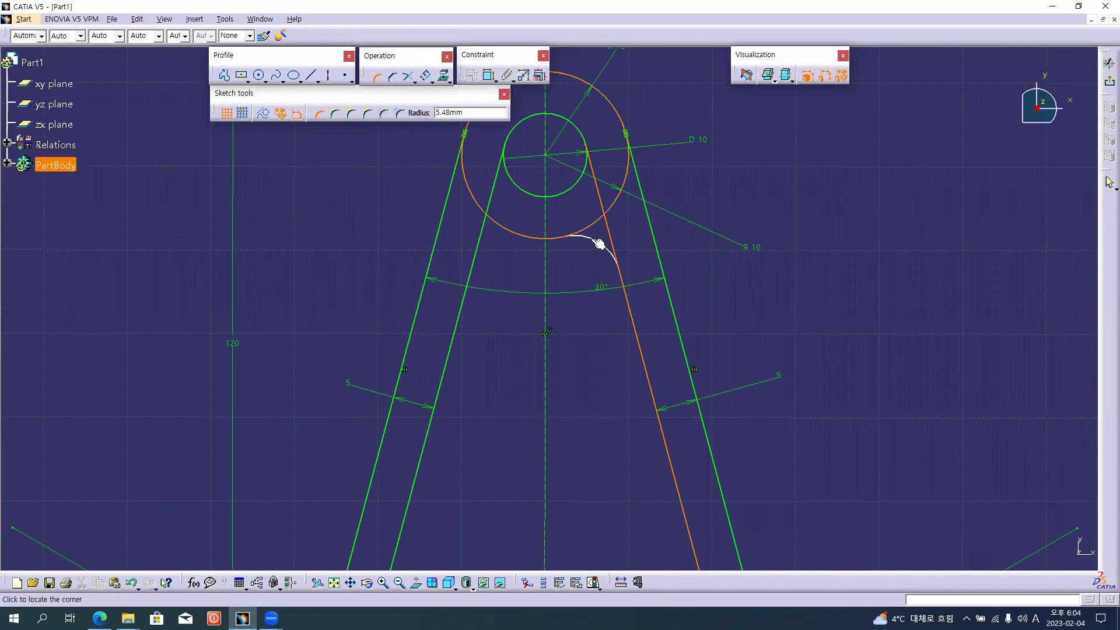
{"action": "left_click", "coordinate": [599, 243]}
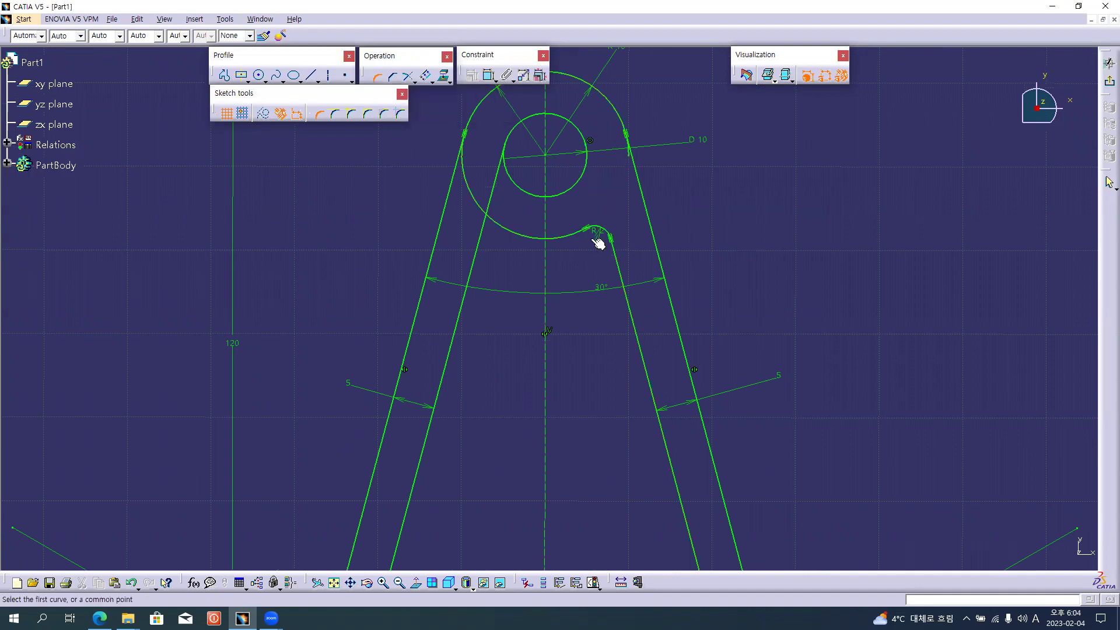
{"action": "left_click", "coordinate": [510, 232]}
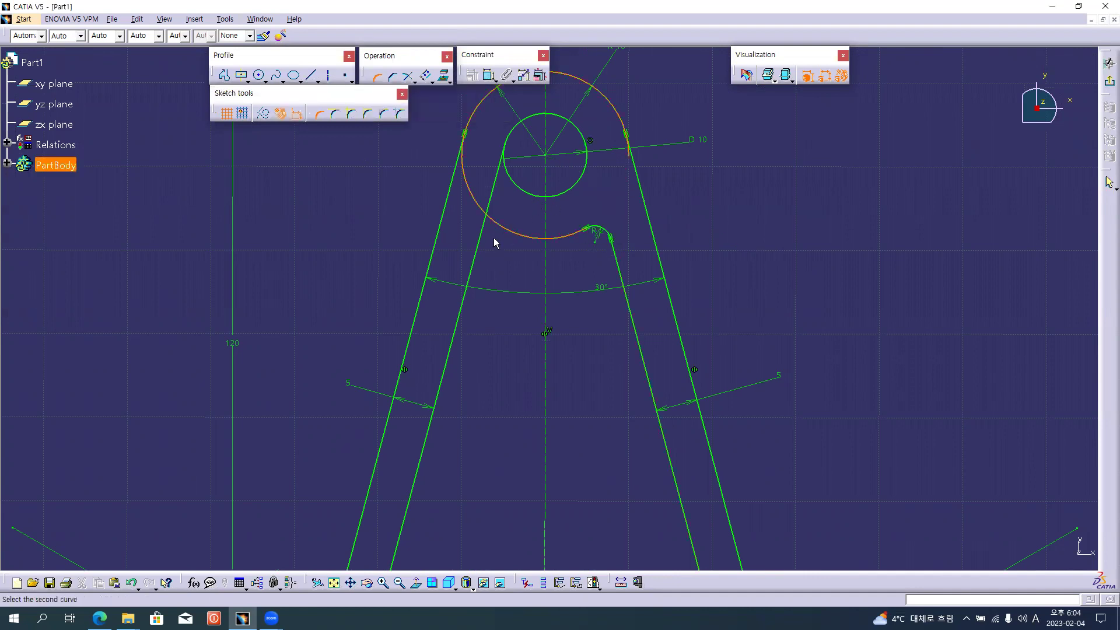
{"action": "left_click", "coordinate": [475, 267]}
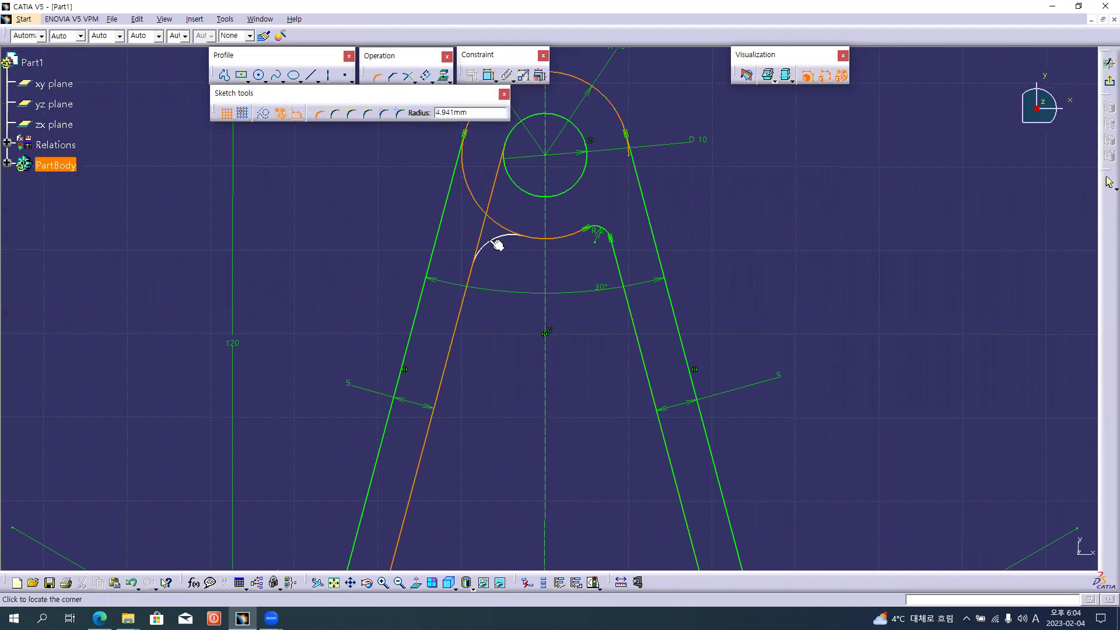
{"action": "left_click", "coordinate": [497, 244]}
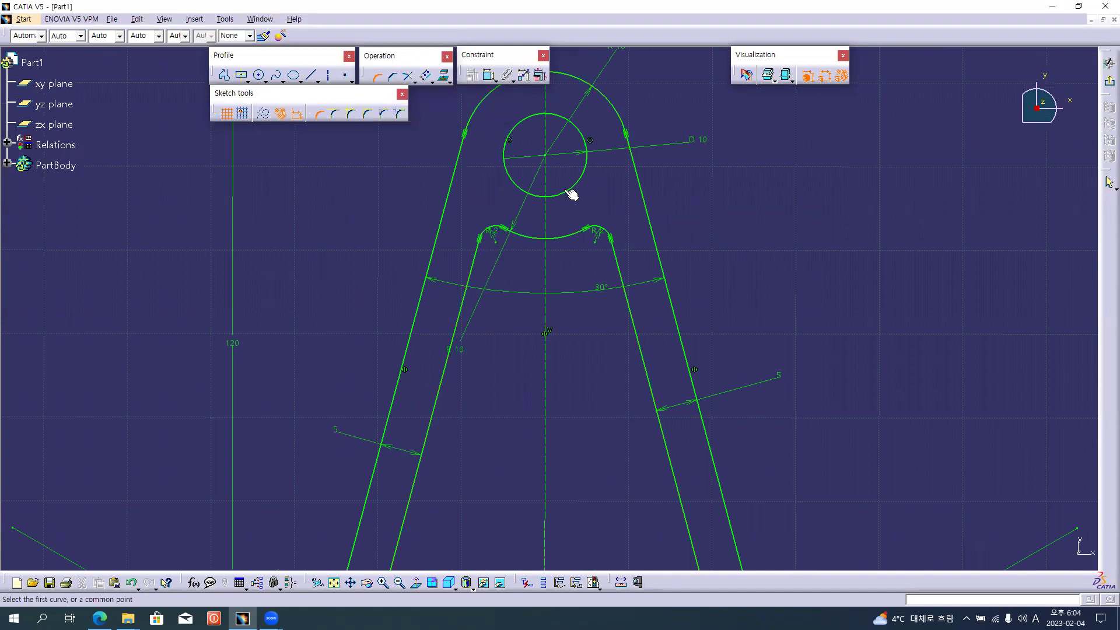
- Add 2 mm corners between the lower-left arm's R10 circle and both inner offset lines, trimming all elements
{"action": "left_click_drag", "start_coordinate": [518, 220], "coordinate": [615, 263]}
{"action": "scroll", "coordinate": [584, 306], "scroll_direction": "down", "scroll_amount": 5}
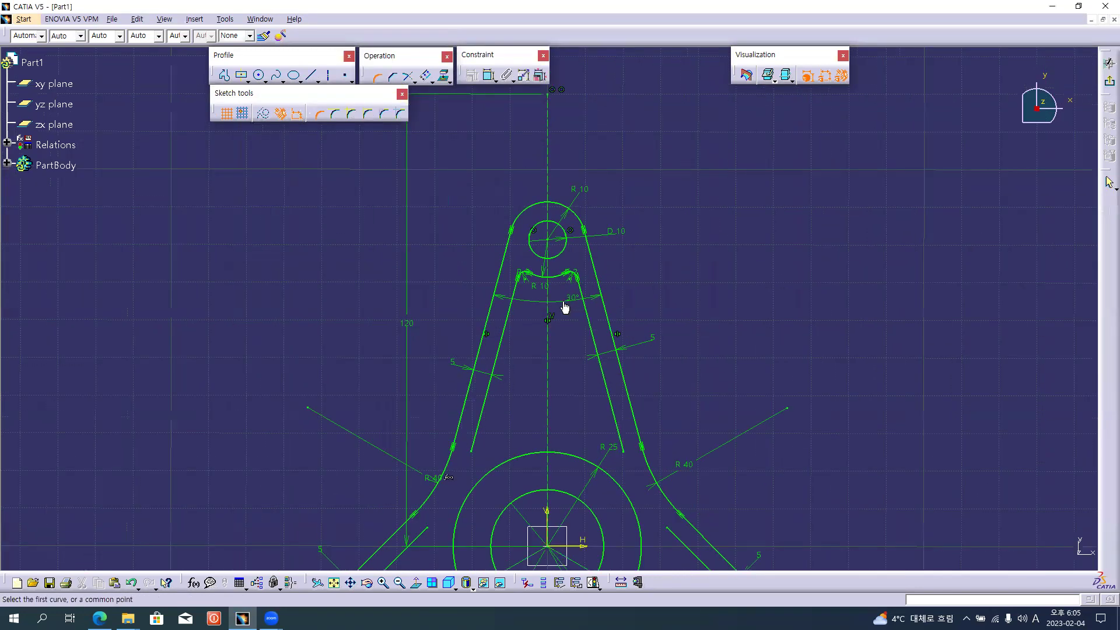
{"action": "middle_click_drag", "start_coordinate": [502, 392], "coordinate": [561, 264]}
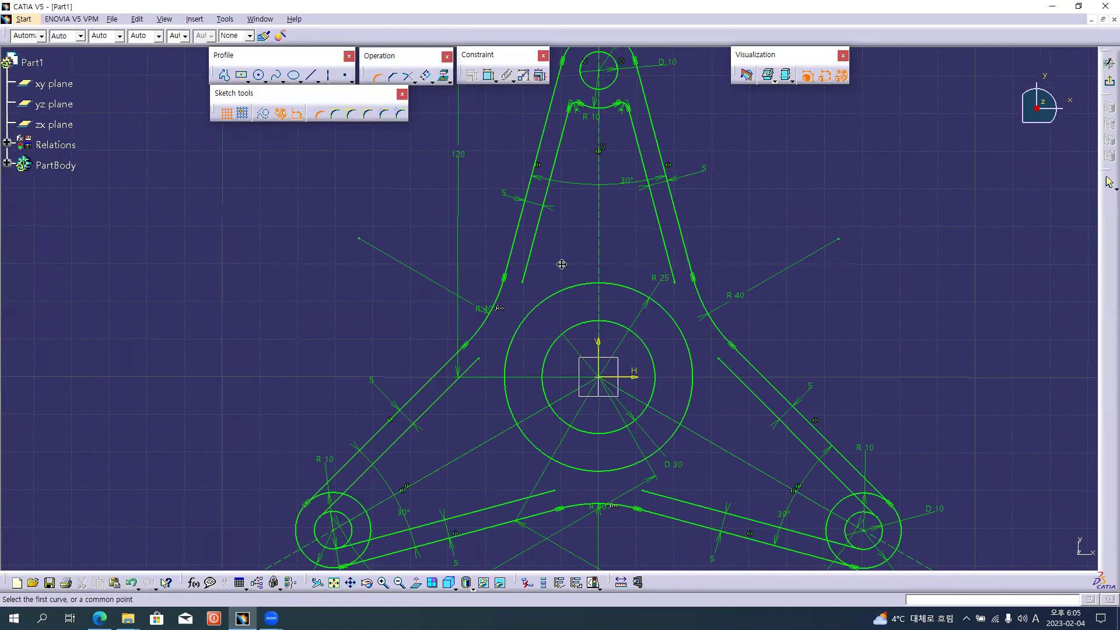
{"action": "scroll", "coordinate": [412, 317], "scroll_direction": "up", "scroll_amount": 3}
{"action": "left_click", "coordinate": [408, 317]}
{"action": "left_click", "coordinate": [418, 335]}
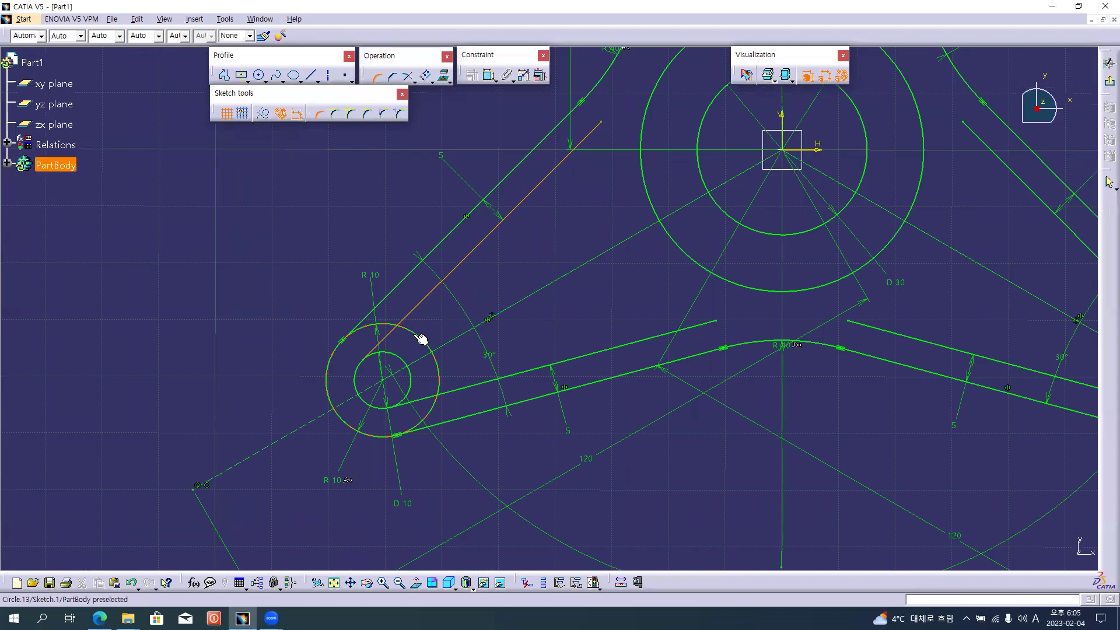
{"action": "left_click", "coordinate": [416, 322]}
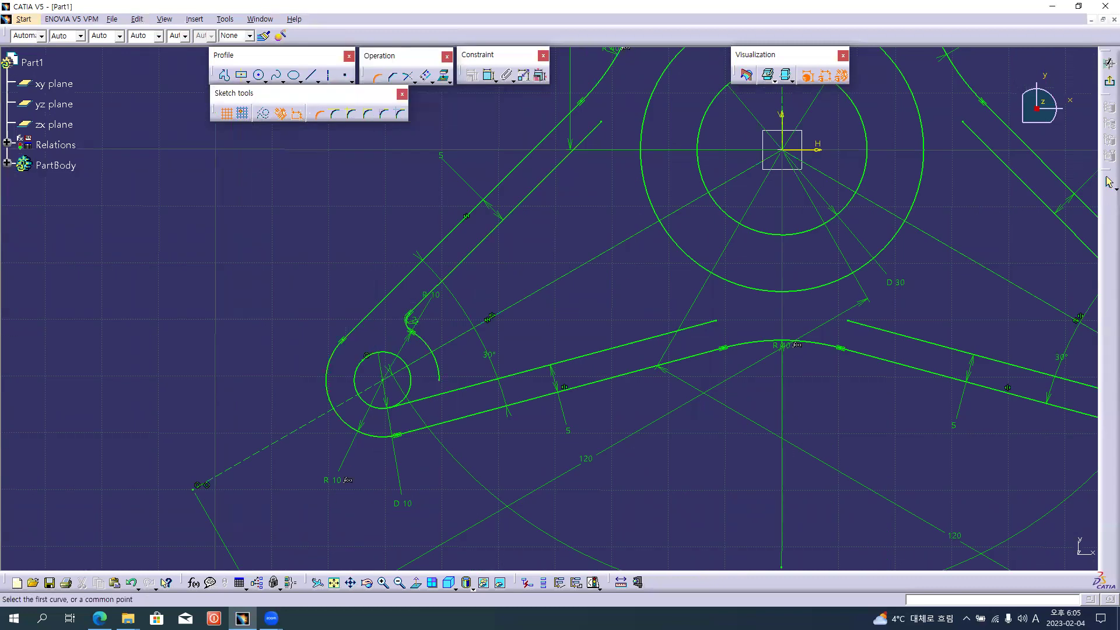
{"action": "left_click", "coordinate": [435, 367]}
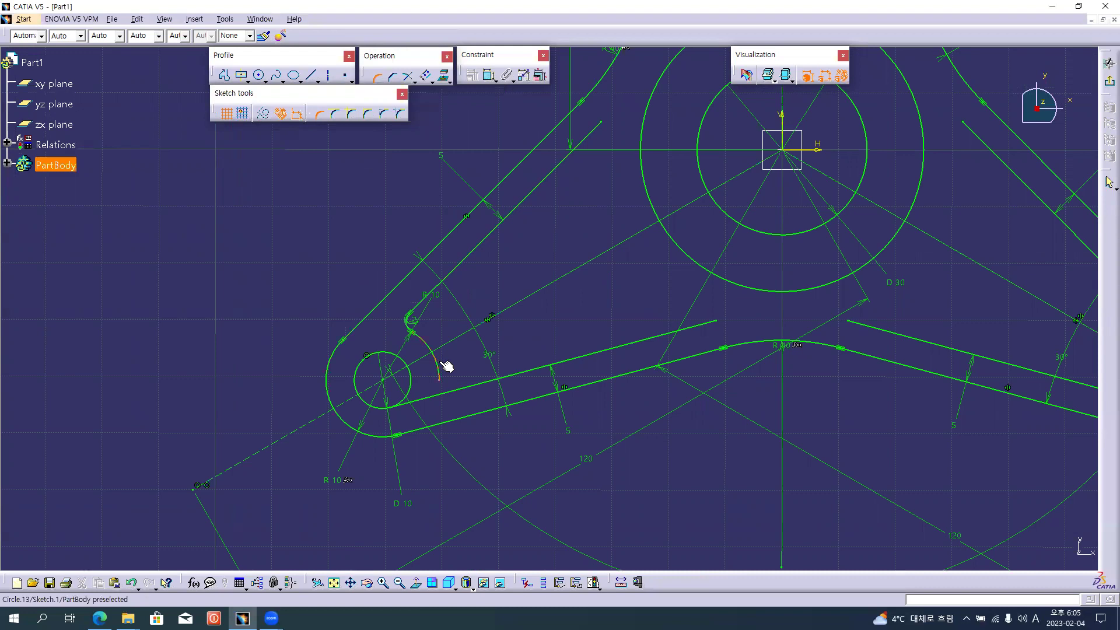
{"action": "left_click", "coordinate": [458, 388]}
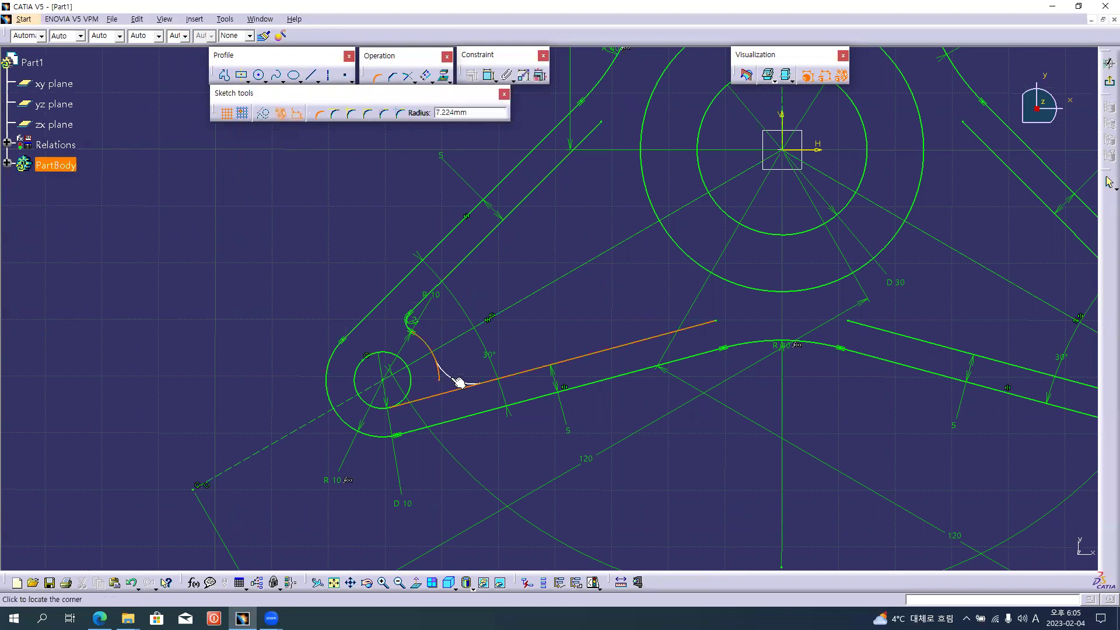
{"action": "left_click", "coordinate": [450, 379]}
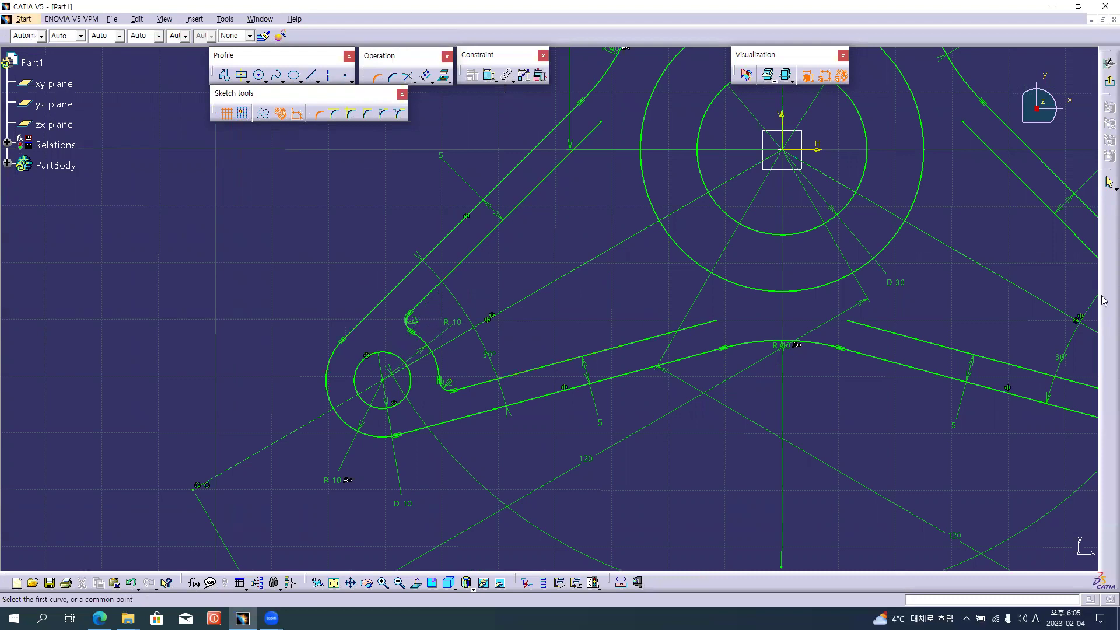
- Add 2 mm corners between the lower-right arm's R10 circle and both inner offset lines, trimming all elements
{"action": "middle_click", "coordinate": [651, 309]}
{"action": "middle_click", "coordinate": [862, 309]}
{"action": "left_click", "coordinate": [764, 325]}
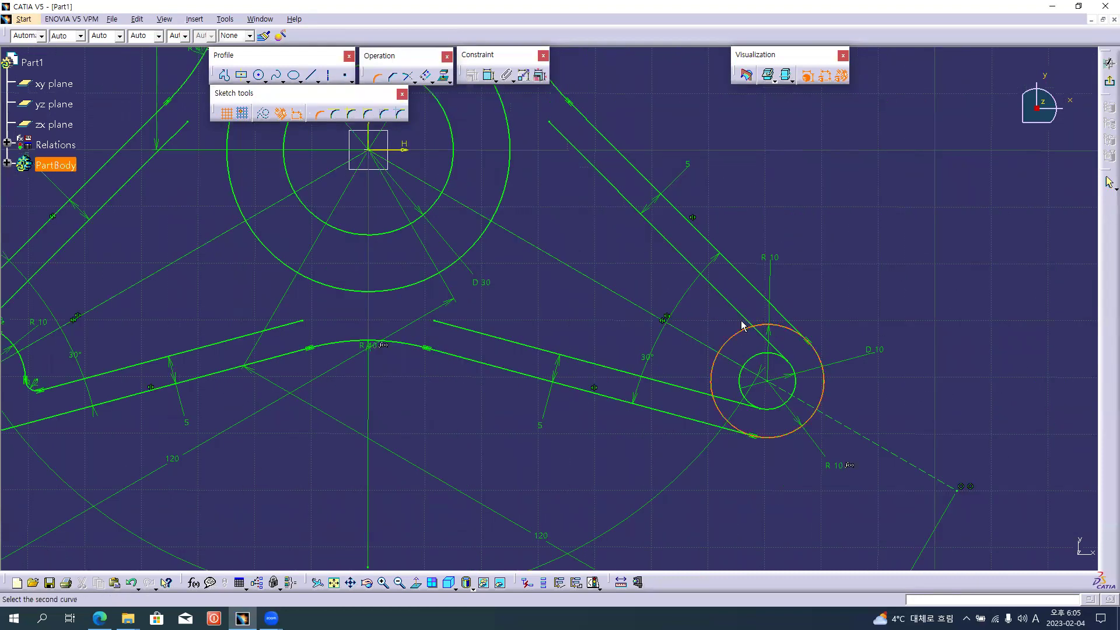
{"action": "left_click", "coordinate": [749, 321]}
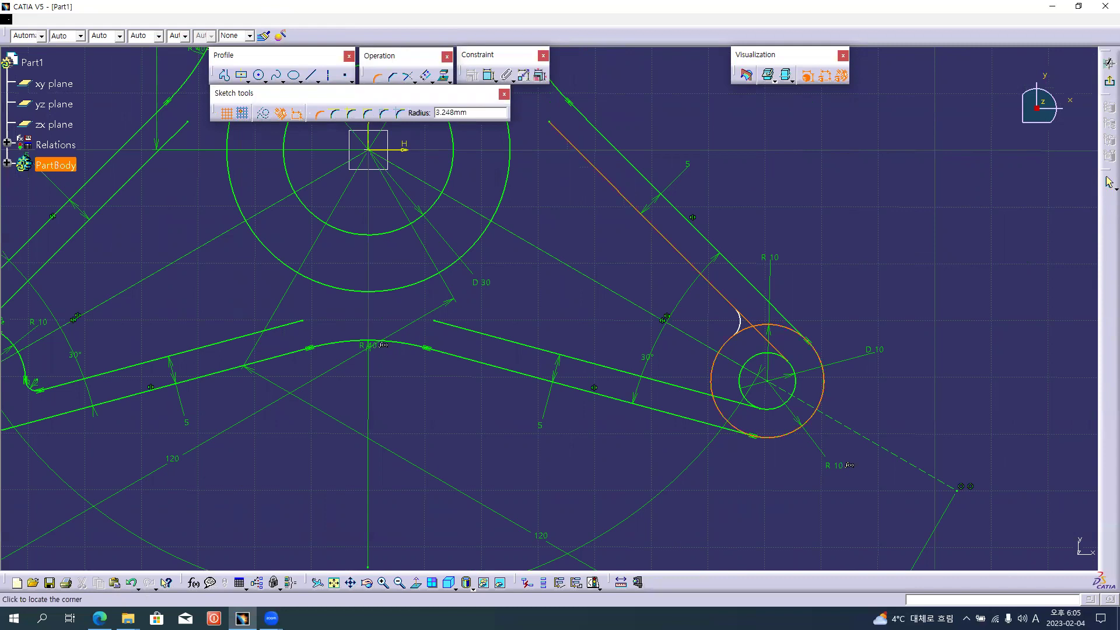
{"action": "left_click", "coordinate": [742, 344]}
{"action": "left_click", "coordinate": [686, 390]}
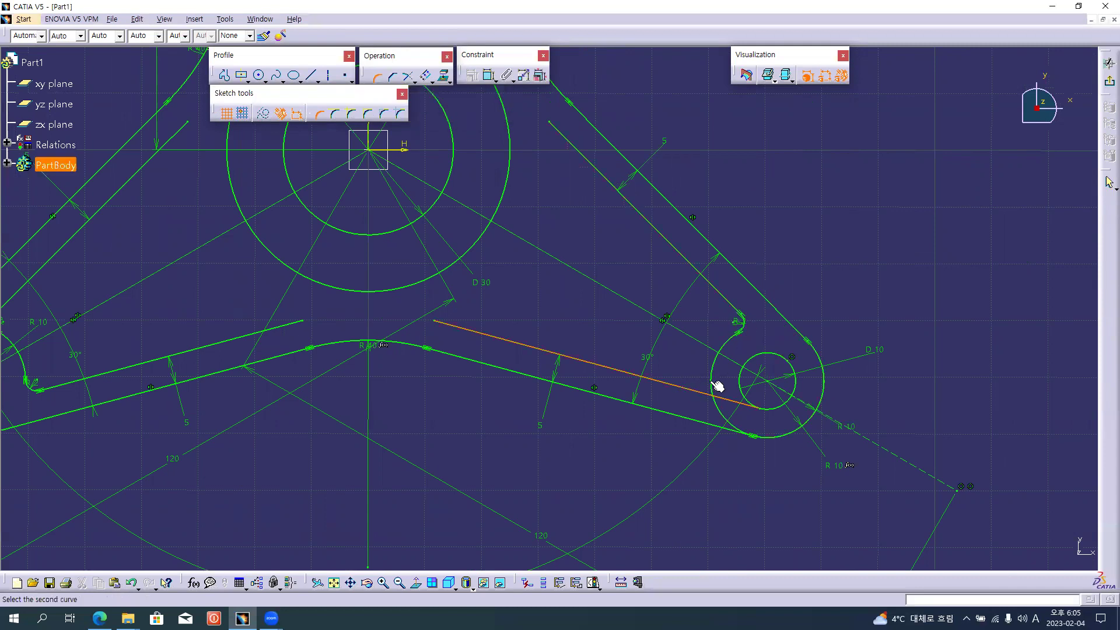
{"action": "left_click", "coordinate": [716, 386]}
{"action": "left_click", "coordinate": [711, 385]}
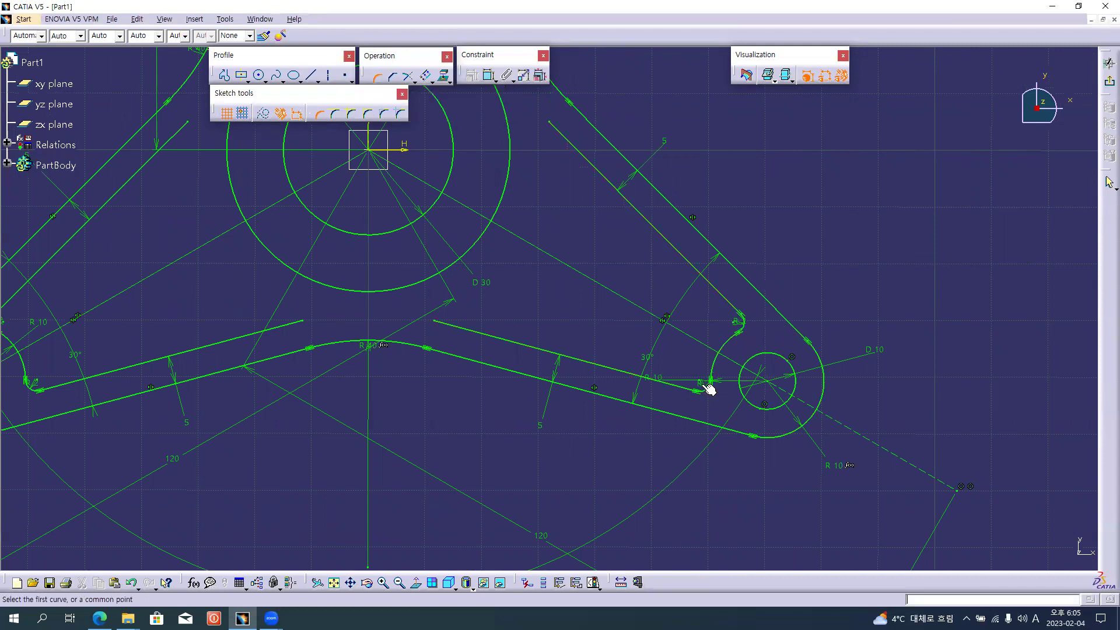
- Check the drawing and add 5 mm corners between the upper pocket's two inner lines and the R25 circle, trimming only the lines
{"action": "mouse_move", "coordinate": [400, 207]}
{"action": "middle_mouse_down"}
{"action": "mouse_move", "coordinate": [470, 287]}
{"action": "mouse_move", "coordinate": [549, 338]}
{"action": "mouse_move", "coordinate": [553, 279]}
{"action": "mouse_move", "coordinate": [533, 254]}
{"action": "middle_mouse_up"}
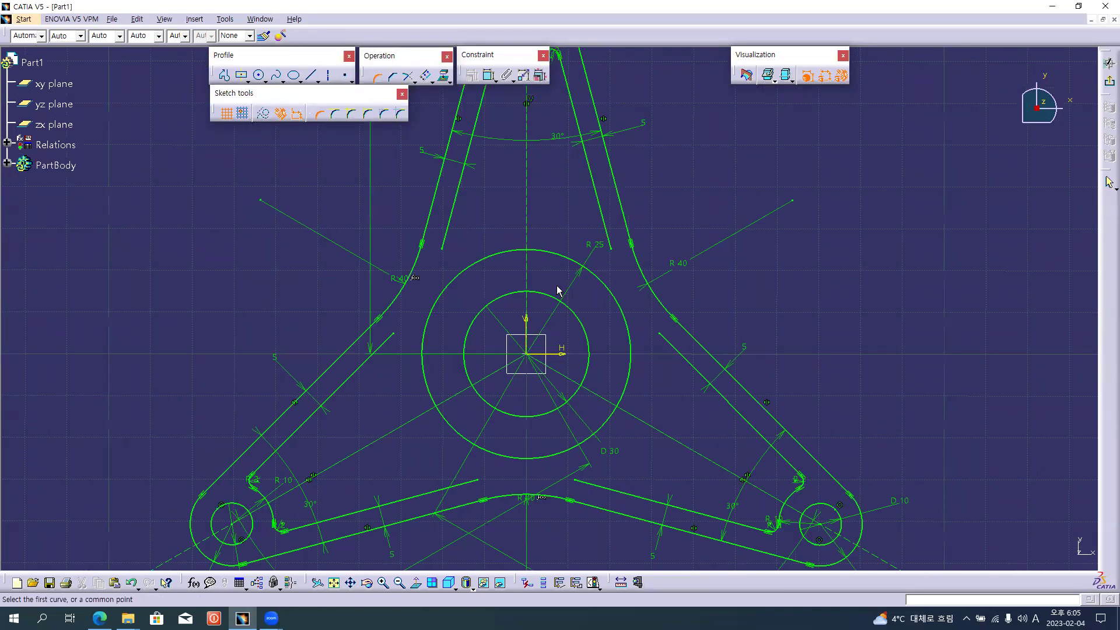
{"action": "key", "text": "alt+Tab"}
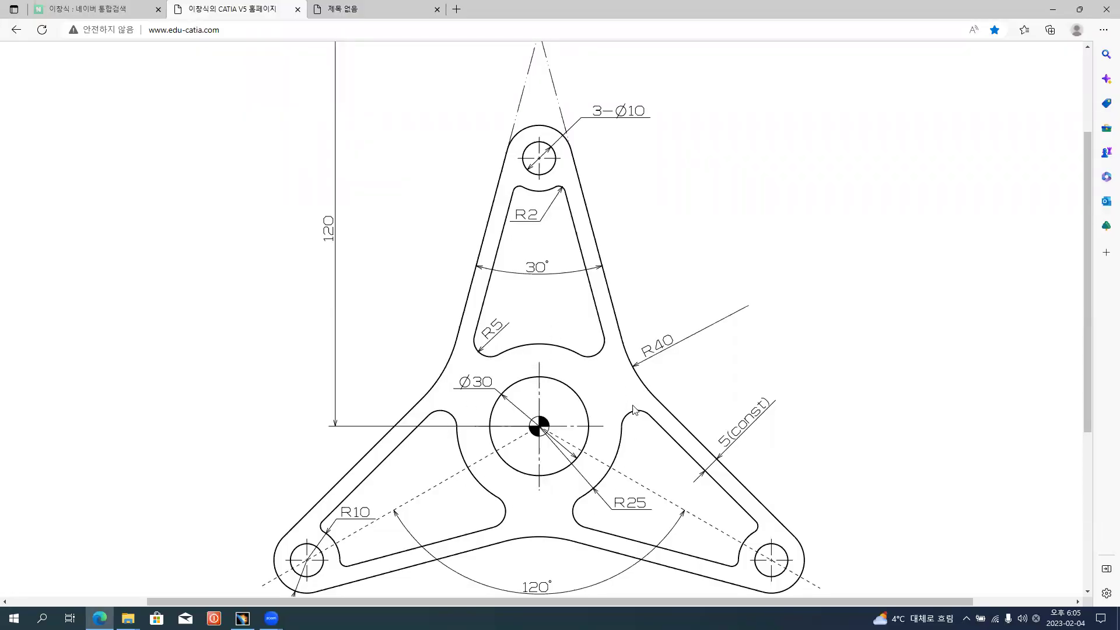
{"action": "key", "text": "alt+Tab"}
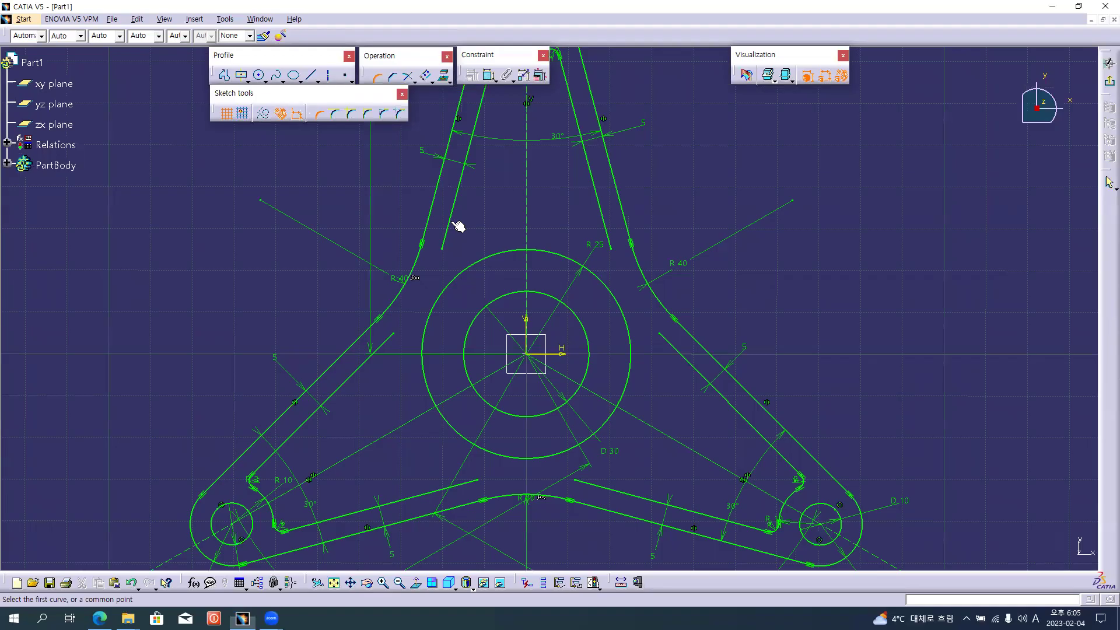
{"action": "left_click", "coordinate": [336, 119]}
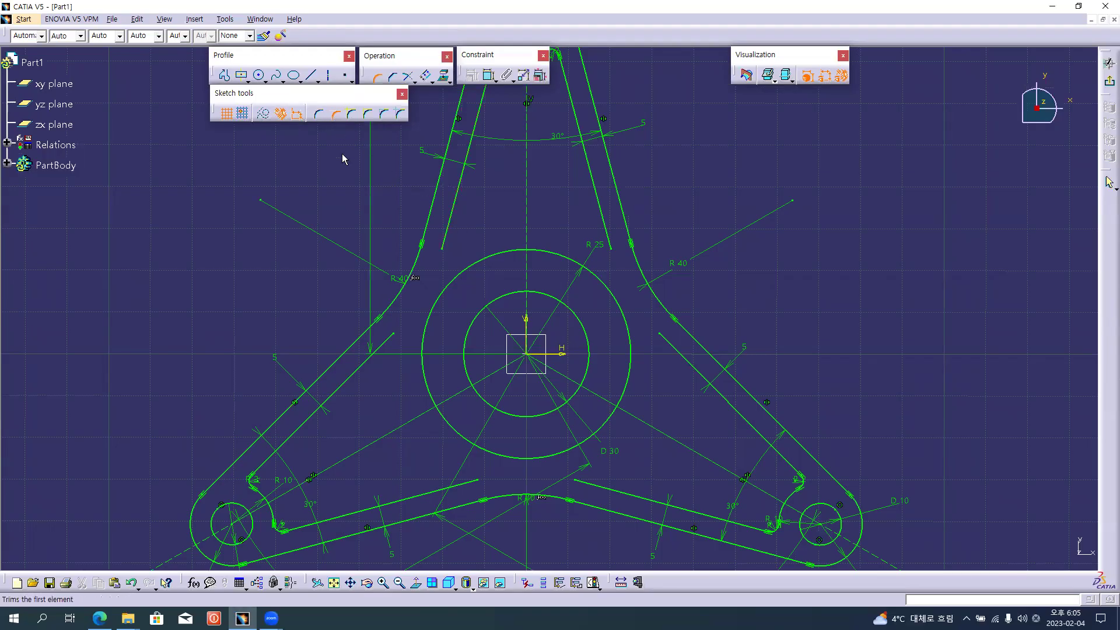
{"action": "left_click", "coordinate": [454, 226]}
{"action": "left_click", "coordinate": [473, 267]}
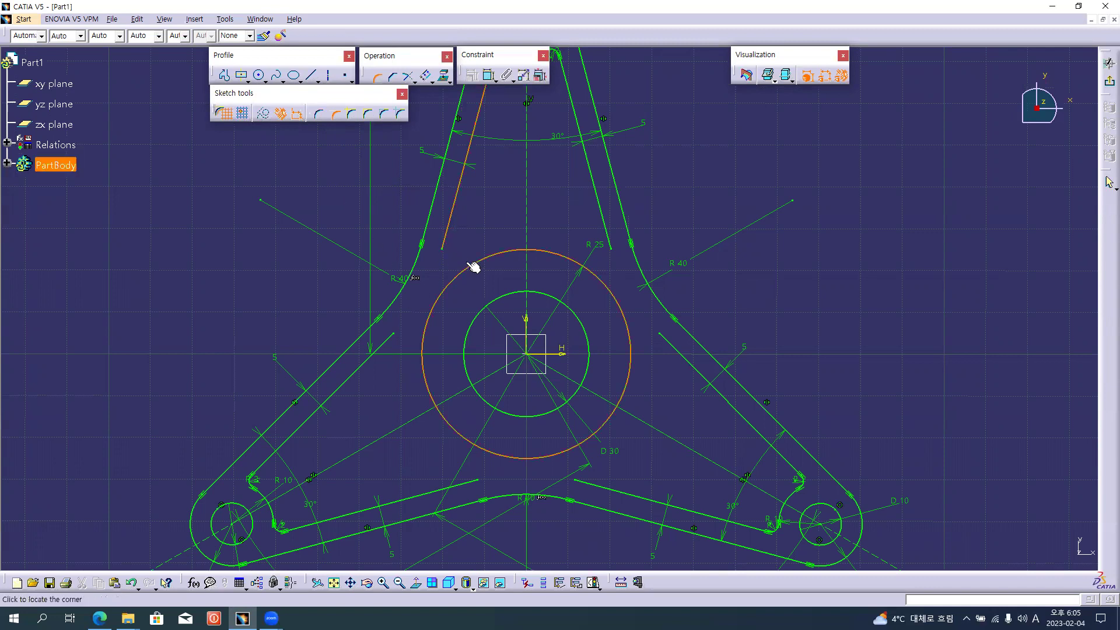
{"action": "type", "text": "5"}
{"action": "key", "text": "Return"}
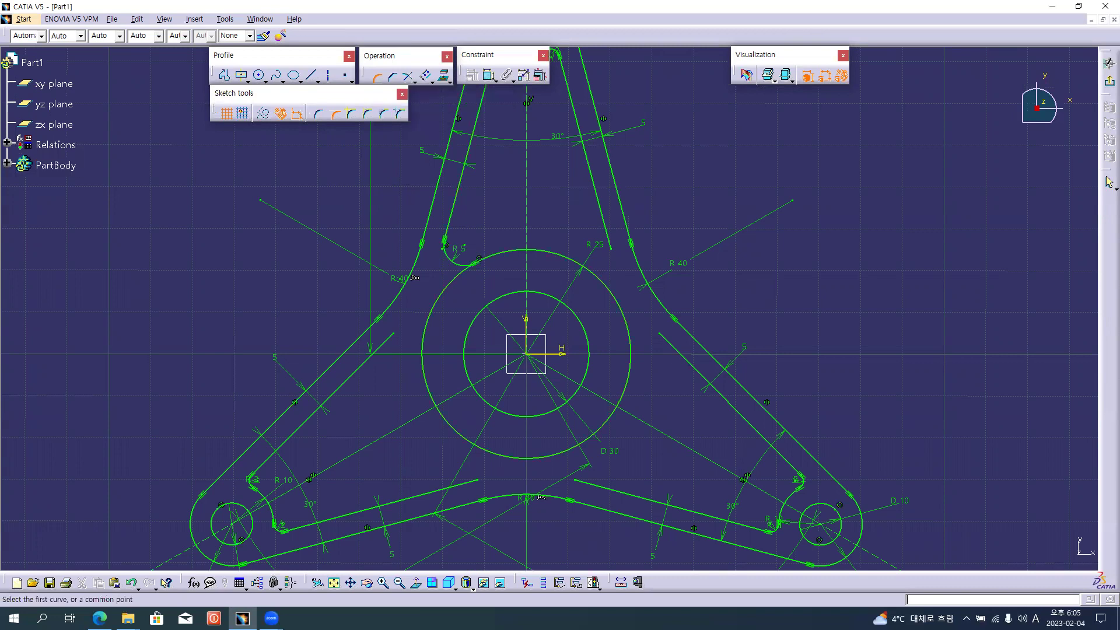
{"action": "left_click", "coordinate": [601, 217]}
{"action": "left_click", "coordinate": [580, 261]}
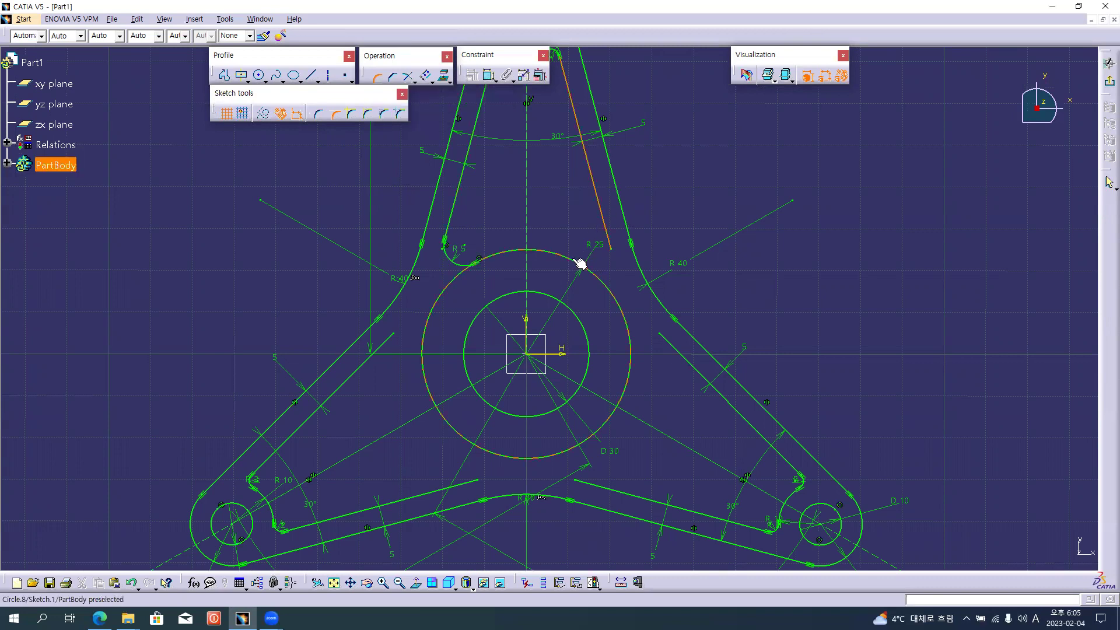
{"action": "type", "text": "5"}
{"action": "key", "text": "Return"}
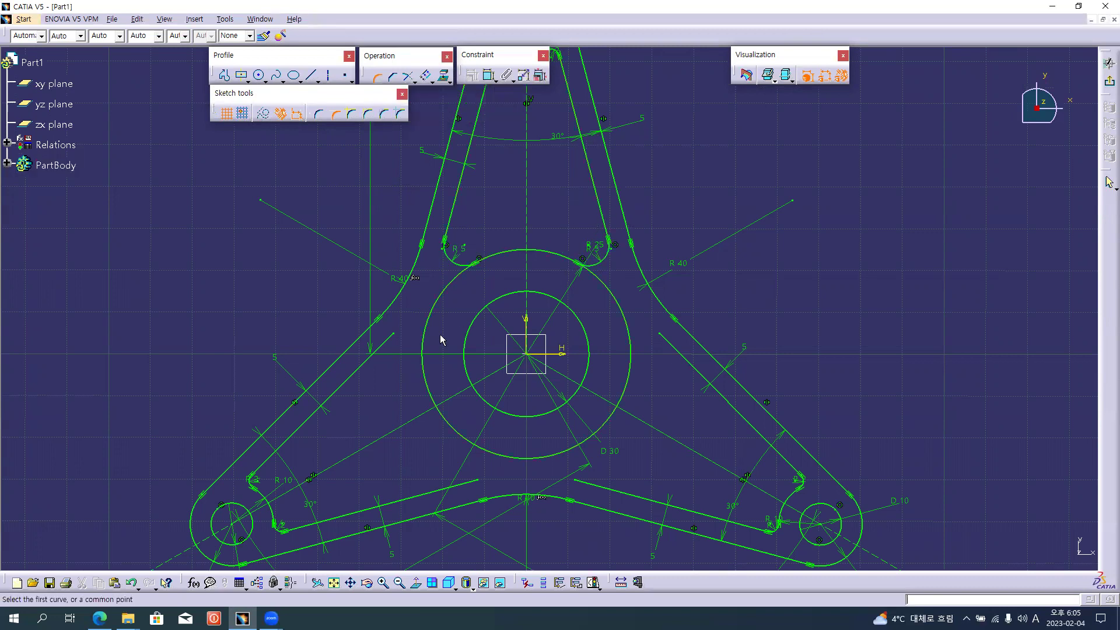
- Add 5 mm corners between the lower-left pocket's two inner lines and the R25 circle, trimming only the lines
{"action": "left_click", "coordinate": [367, 361]}
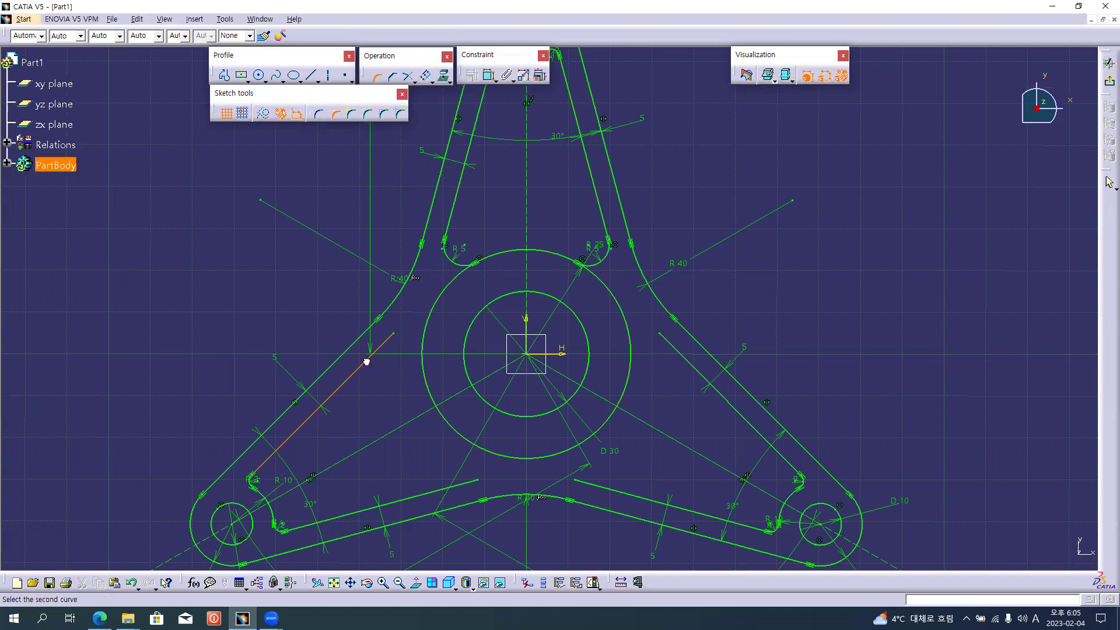
{"action": "left_click", "coordinate": [422, 368]}
{"action": "type", "text": "5"}
{"action": "key", "text": "Return"}
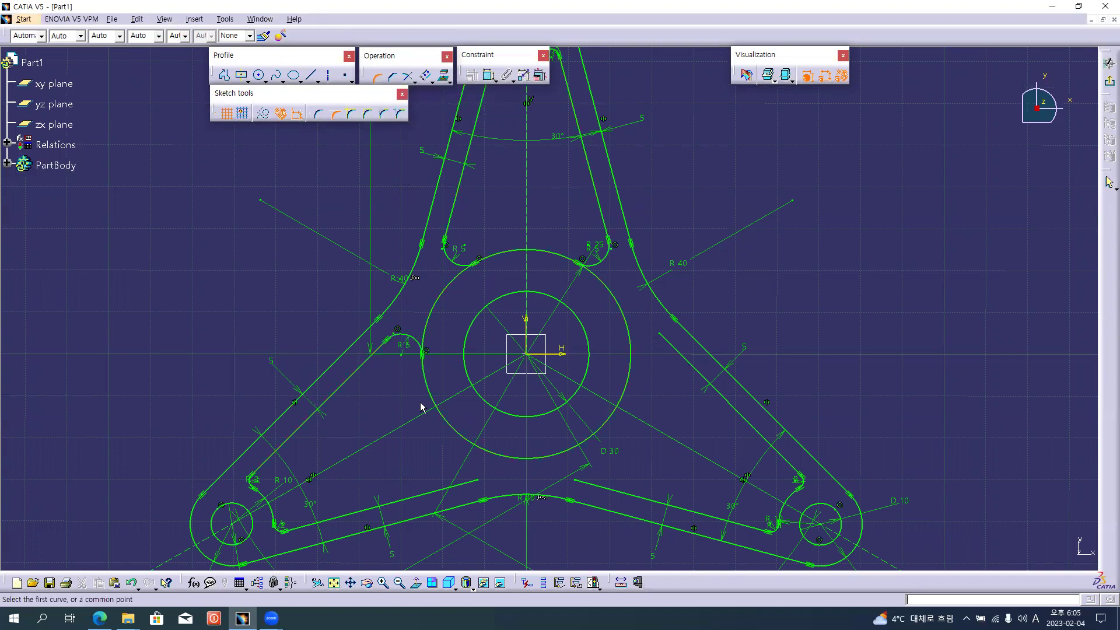
{"action": "left_click", "coordinate": [442, 490]}
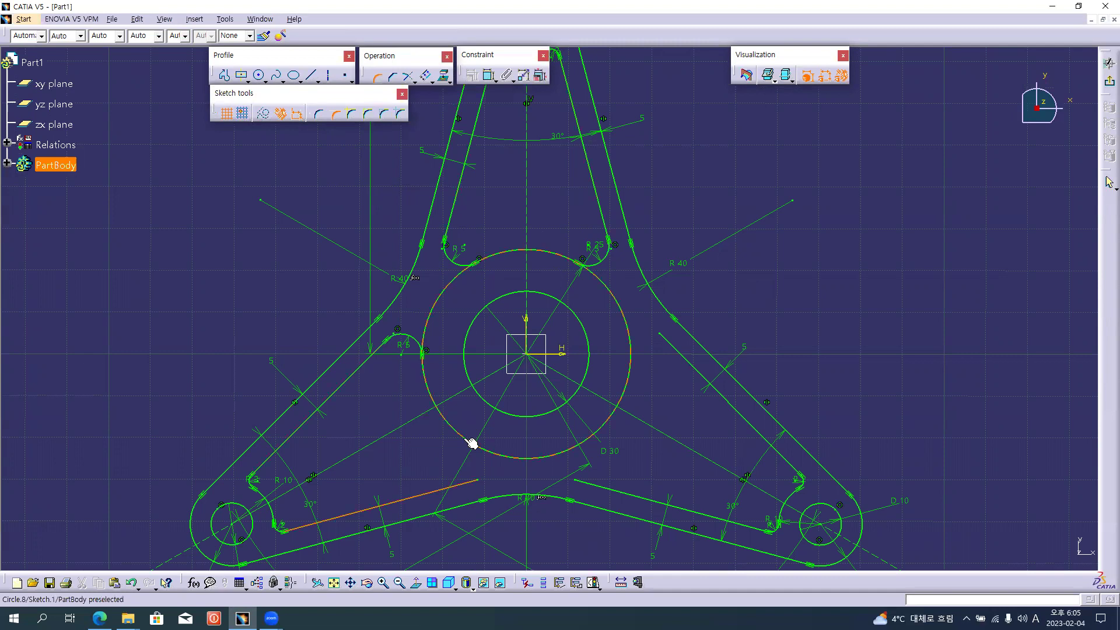
{"action": "left_click", "coordinate": [466, 448]}
{"action": "type", "text": "5"}
{"action": "key", "text": "Return"}
- Add 5 mm corners between the lower-right pocket's two inner lines and the R25 circle, trimming only the lines
{"action": "left_click", "coordinate": [620, 491]}
{"action": "left_click", "coordinate": [592, 445]}
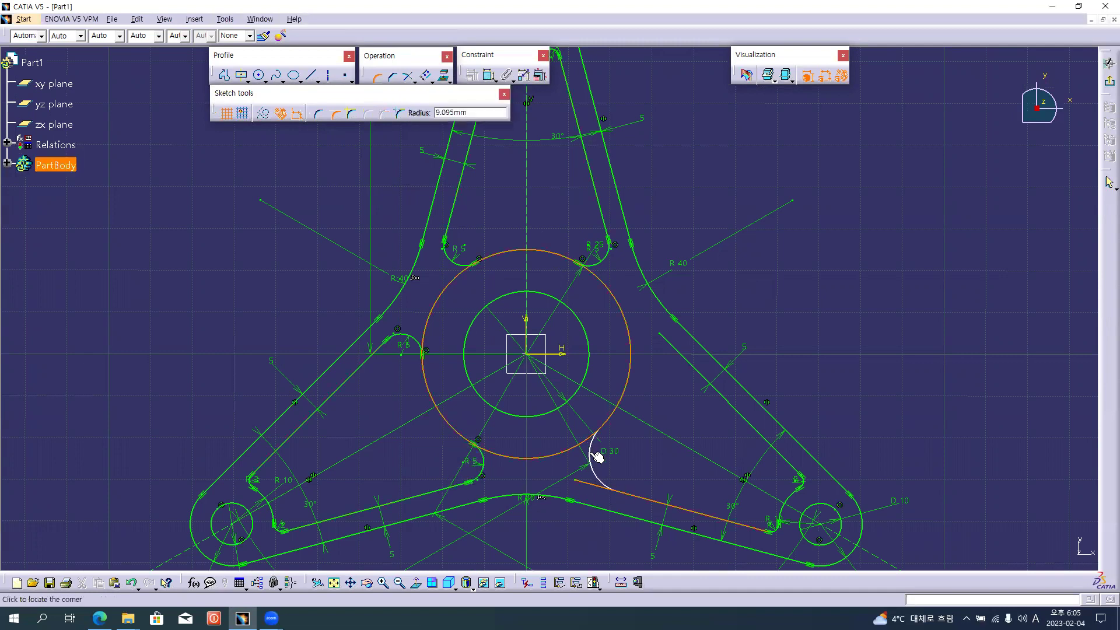
{"action": "type", "text": "5"}
{"action": "key", "text": "Return"}
{"action": "left_click", "coordinate": [687, 362]}
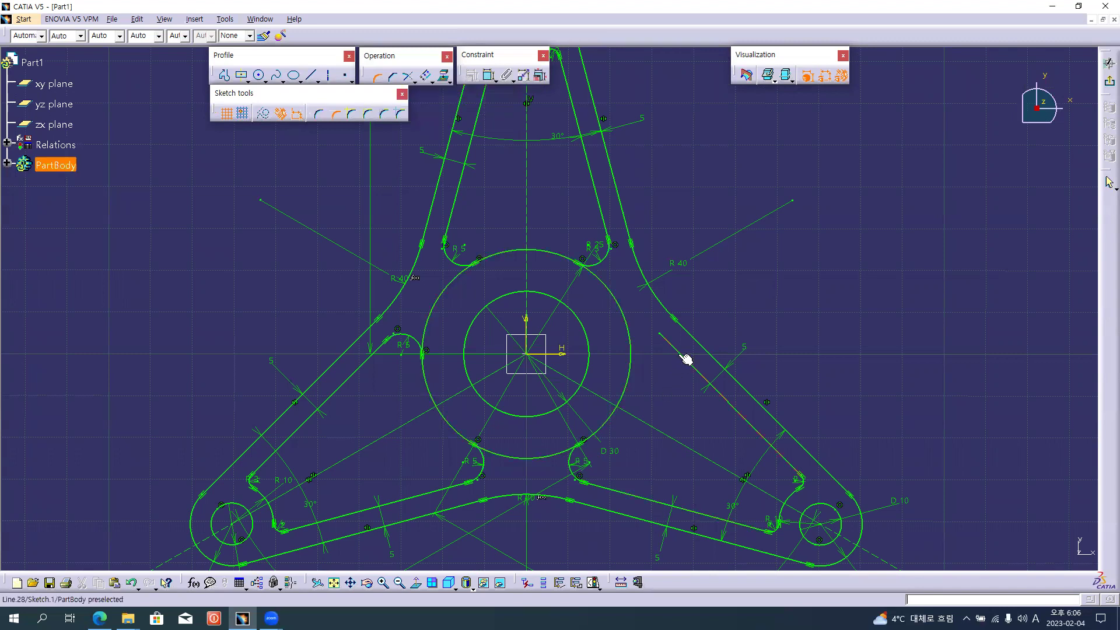
{"action": "left_click", "coordinate": [635, 376]}
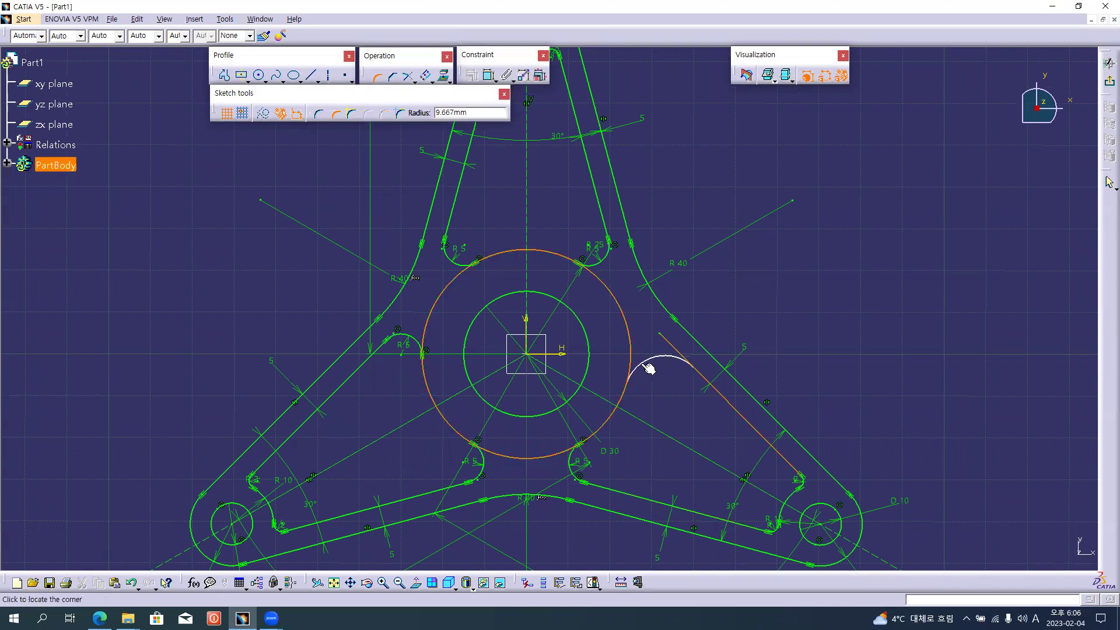
{"action": "type", "text": "5"}
{"action": "key", "text": "Return"}
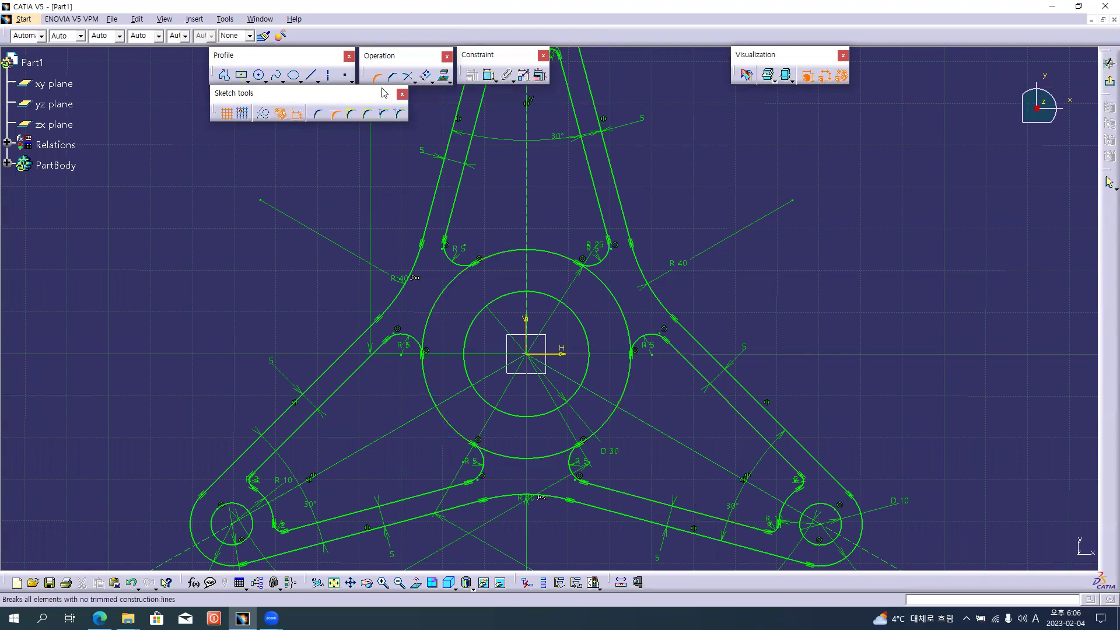
{"action": "key", "text": "Escape"}
{"action": "mouse_move", "coordinate": [538, 212]}
{"action": "middle_mouse_down"}
{"action": "mouse_move", "coordinate": [544, 250]}
{"action": "mouse_move", "coordinate": [504, 286]}
{"action": "middle_mouse_up"}
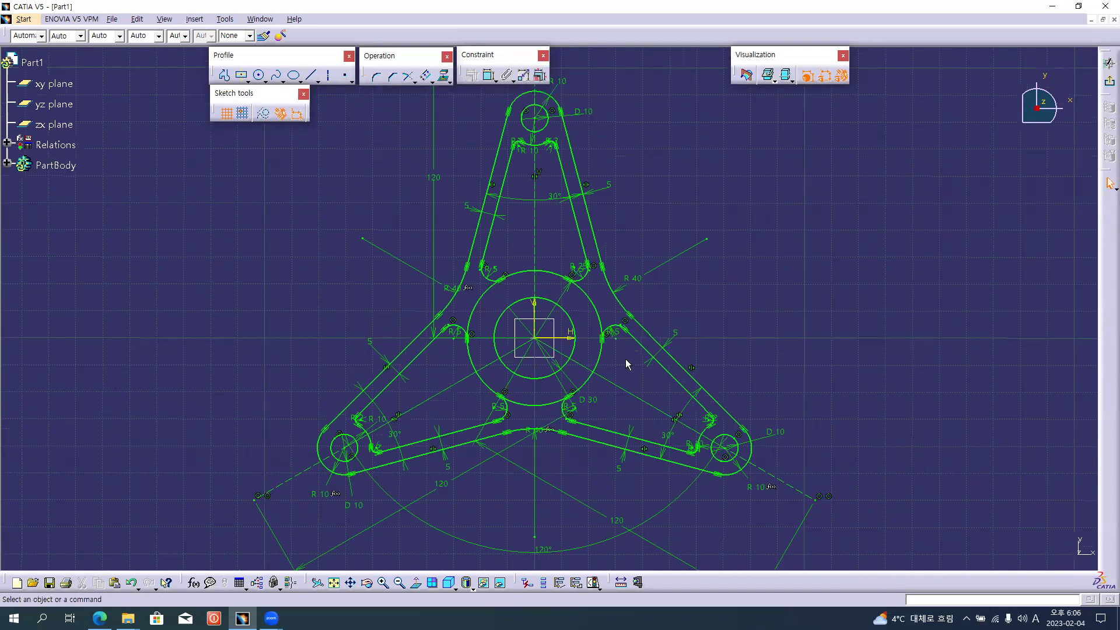
- Move the R25 radius dimension label just outside the upper edge of the central circle
{"action": "left_click", "coordinate": [543, 300]}
{"action": "left_click_drag", "start_coordinate": [543, 300], "coordinate": [540, 289]}
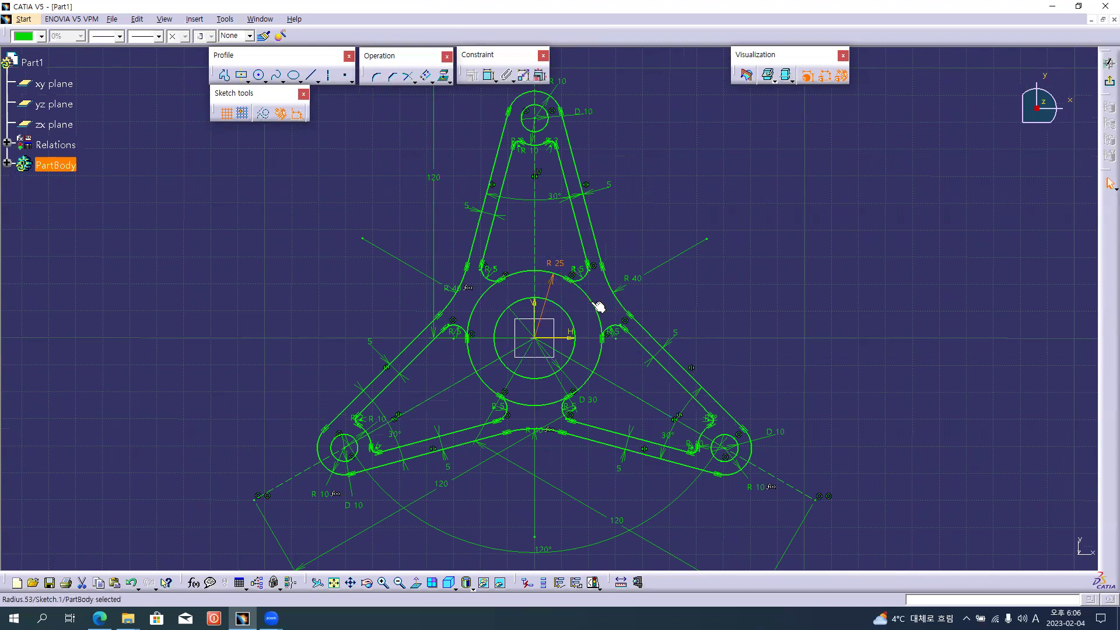
{"action": "left_click", "coordinate": [406, 146]}
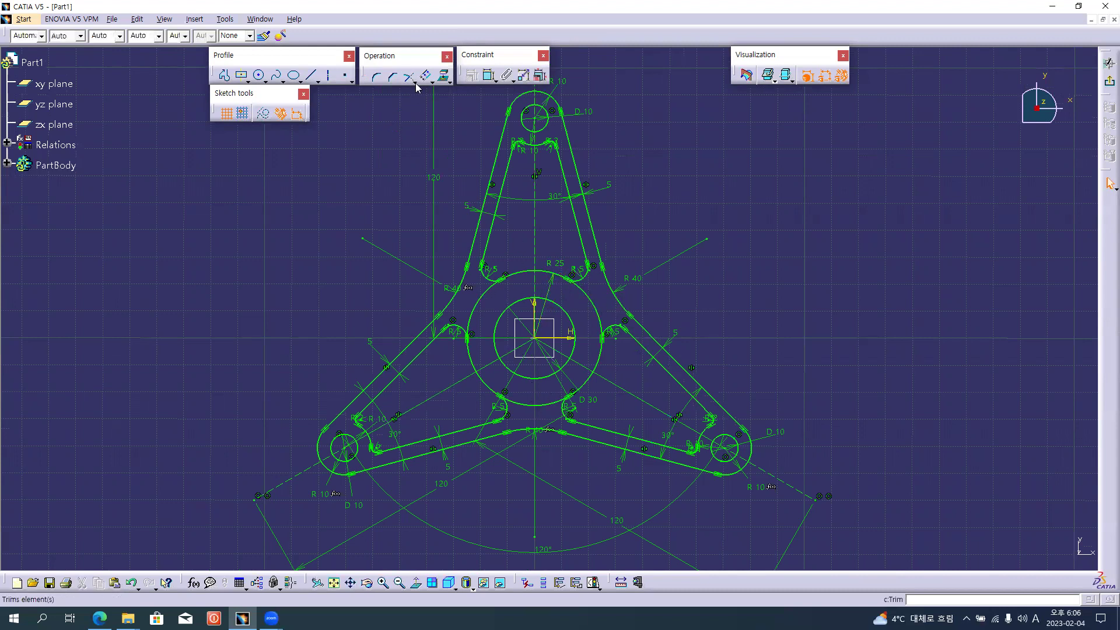
- Quick Trim the three arcs of the R25 circle lying between neighbouring pockets, keeping the arcs that close the pockets
{"action": "left_click", "coordinate": [416, 84]}
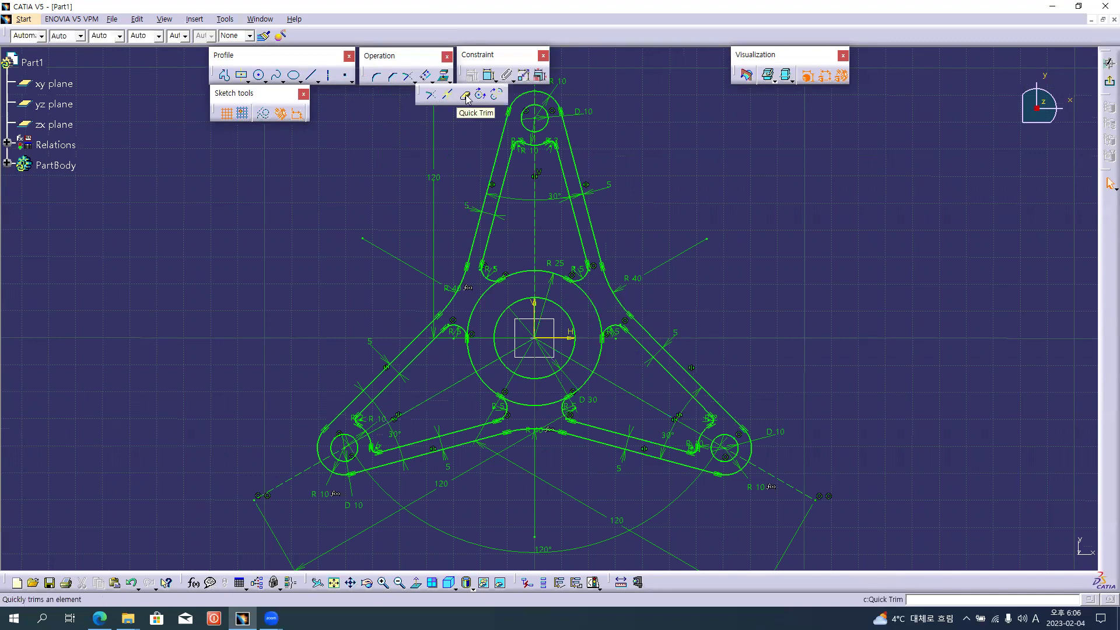
{"action": "left_click", "coordinate": [465, 96]}
{"action": "left_click", "coordinate": [489, 301]}
{"action": "left_click", "coordinate": [595, 308]}
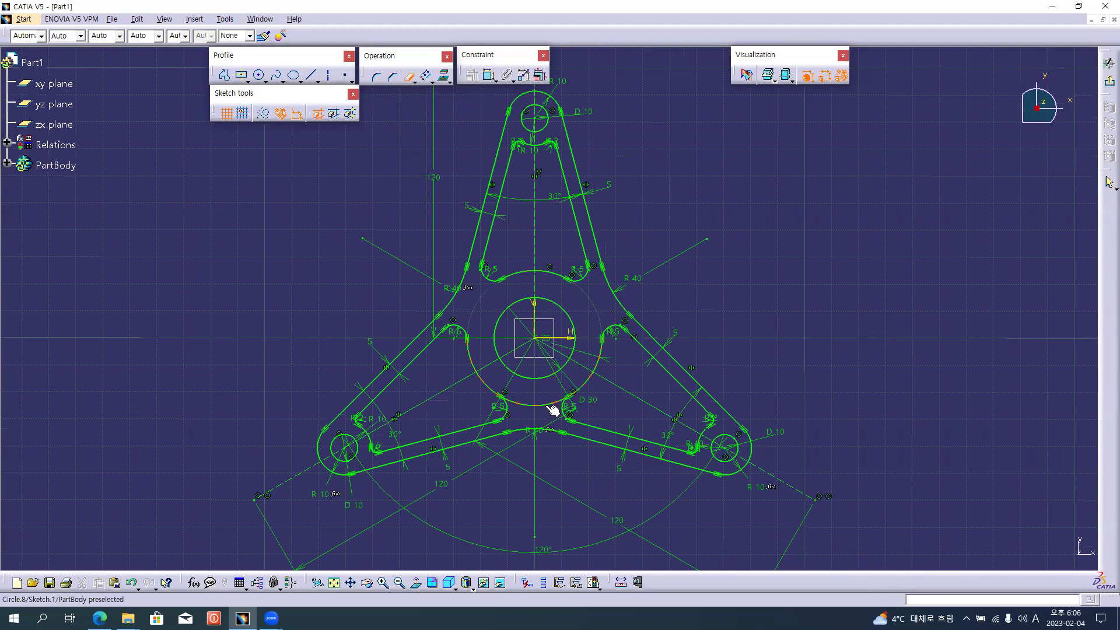
{"action": "left_click", "coordinate": [539, 404]}
{"action": "left_click", "coordinate": [409, 77]}
- Hide the dimensional and geometrical constraints so only the bracket sketch geometry is displayed
{"action": "mouse_move", "coordinate": [719, 265]}
{"action": "middle_mouse_down", "text": "ctrl"}
{"action": "mouse_move", "coordinate": [722, 276]}
{"action": "mouse_move", "coordinate": [721, 204]}
{"action": "middle_mouse_up", "text": "ctrl"}
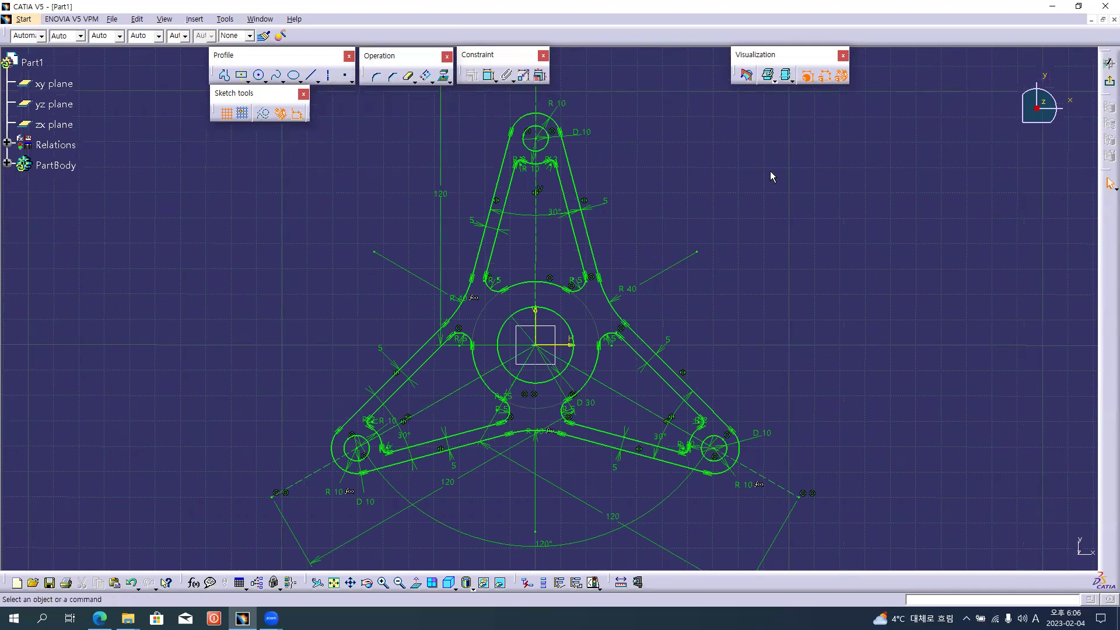
{"action": "left_click", "coordinate": [824, 75]}
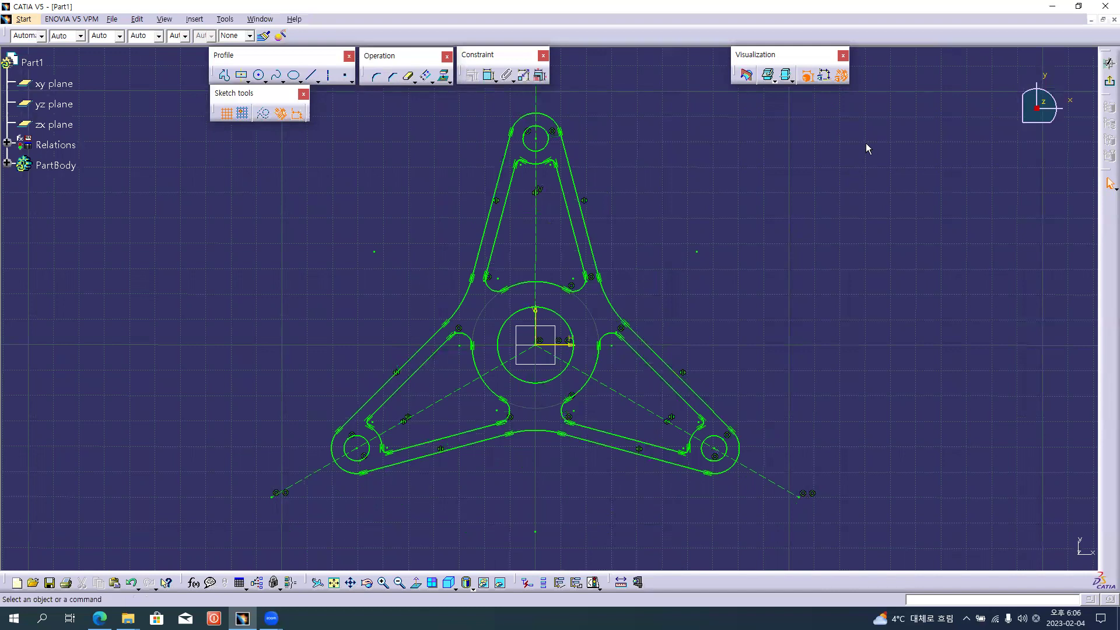
{"action": "left_click", "coordinate": [841, 74]}
{"action": "middle_click_drag", "start_coordinate": [702, 217], "coordinate": [704, 243]}
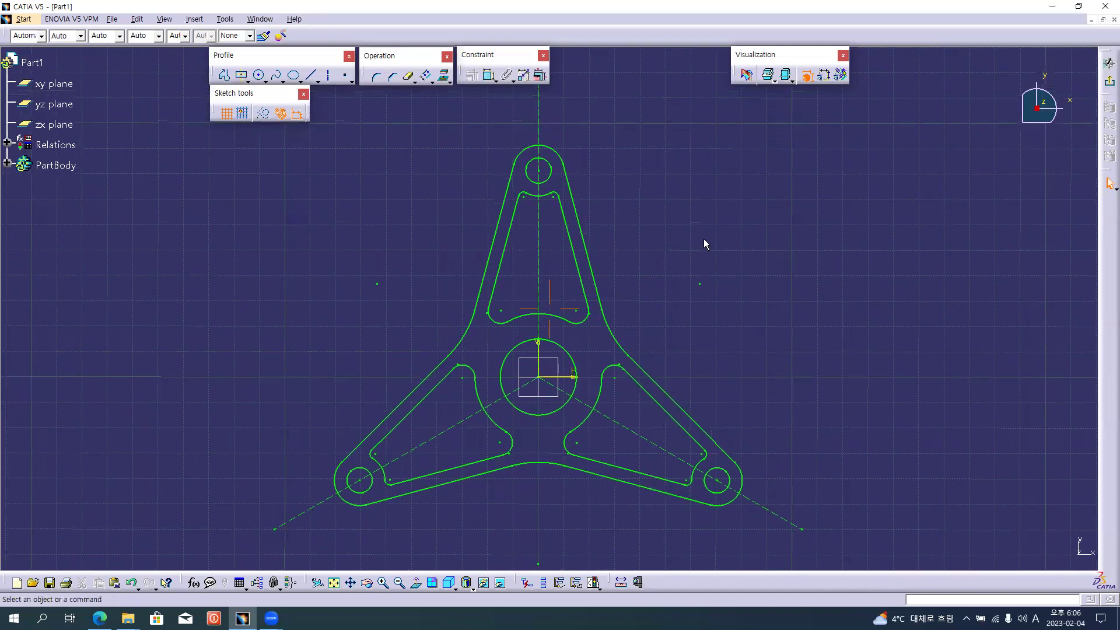